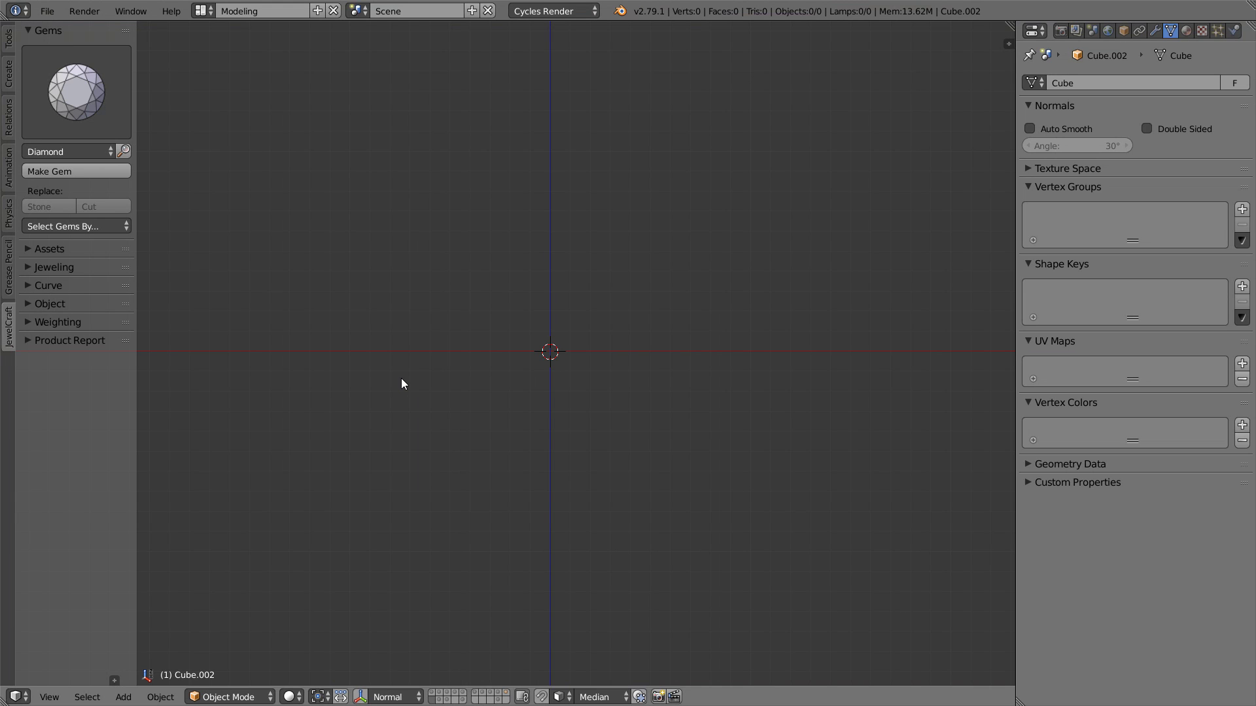
Step: Add a JewelCraft size curve, check its 15.5 width in the sidebar, and maximize the 3D view
click(82, 287)
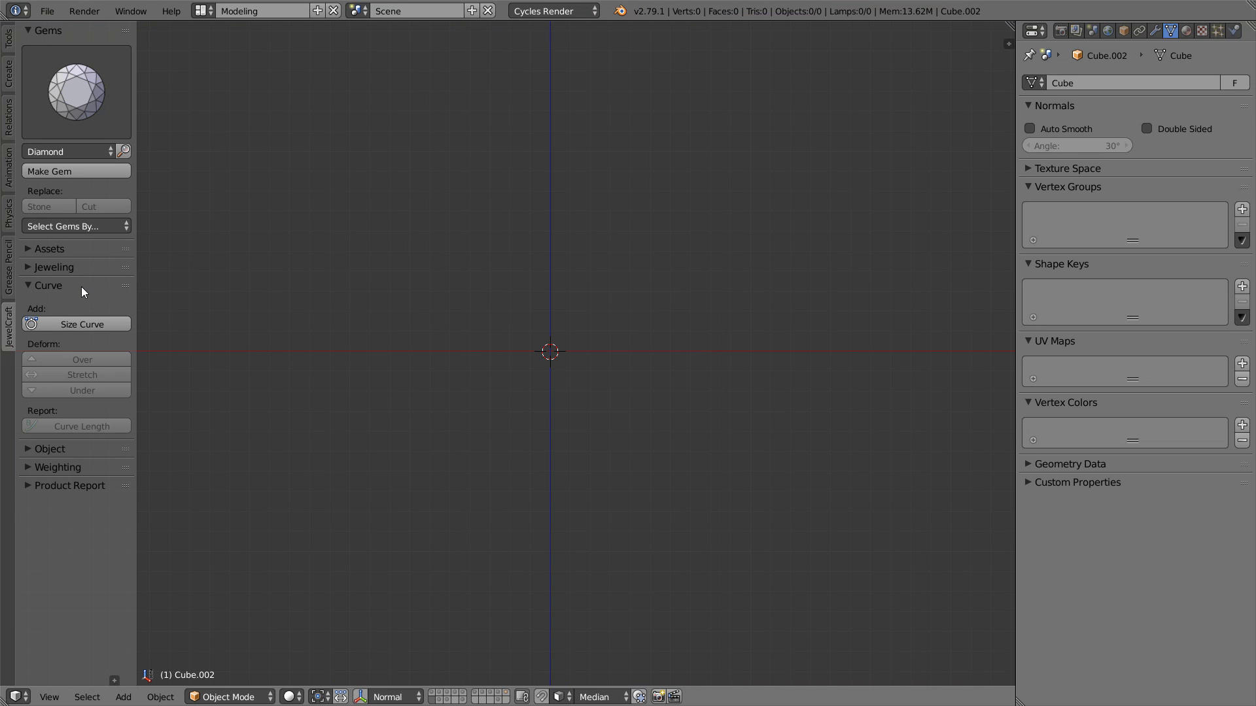
click(91, 320)
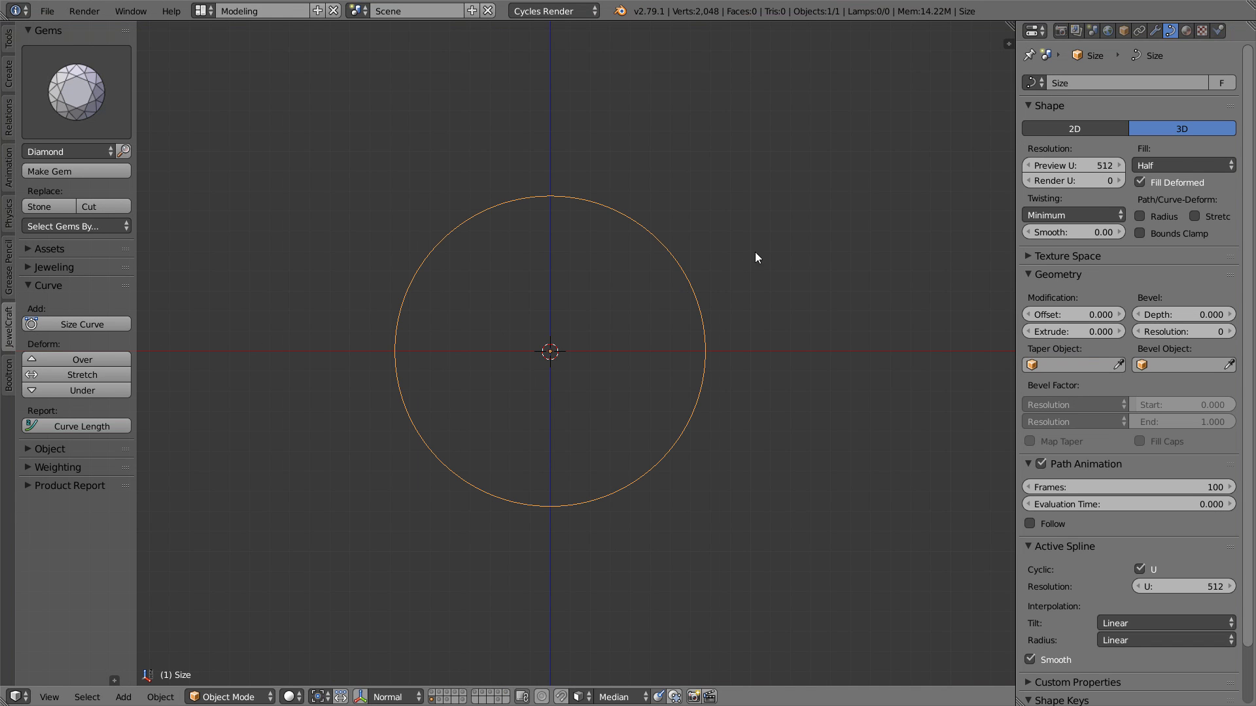
key(n)
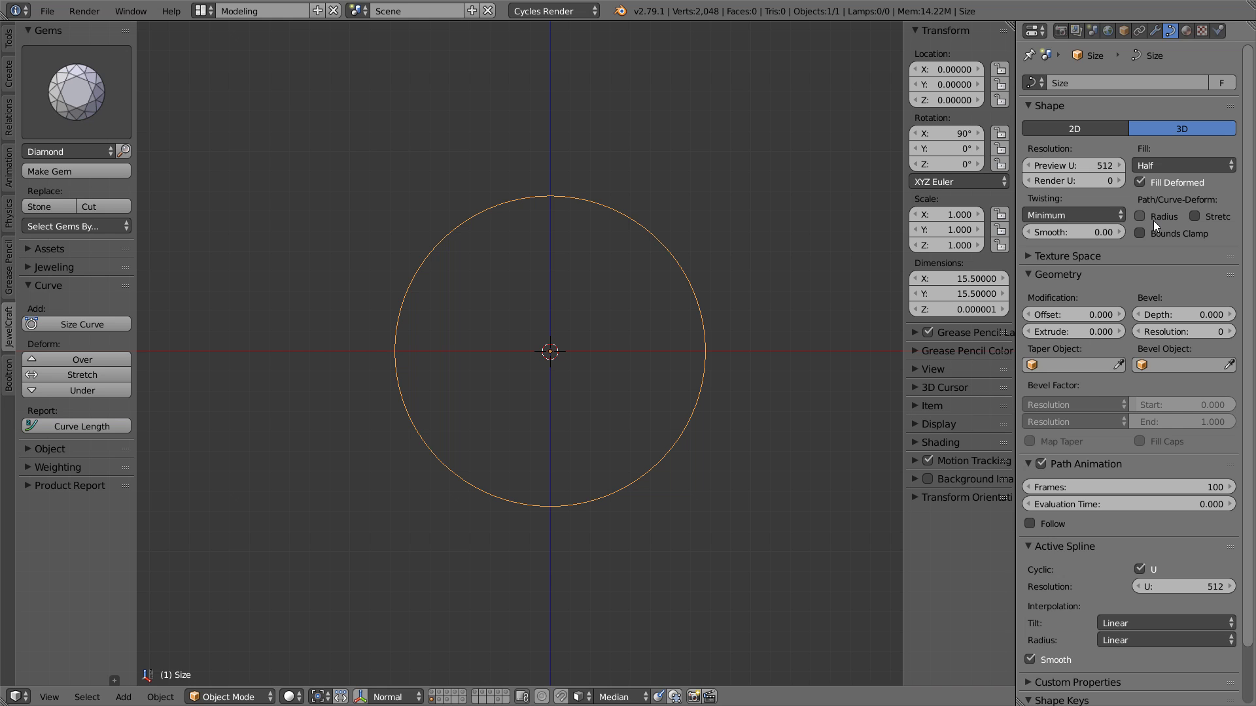
key(n)
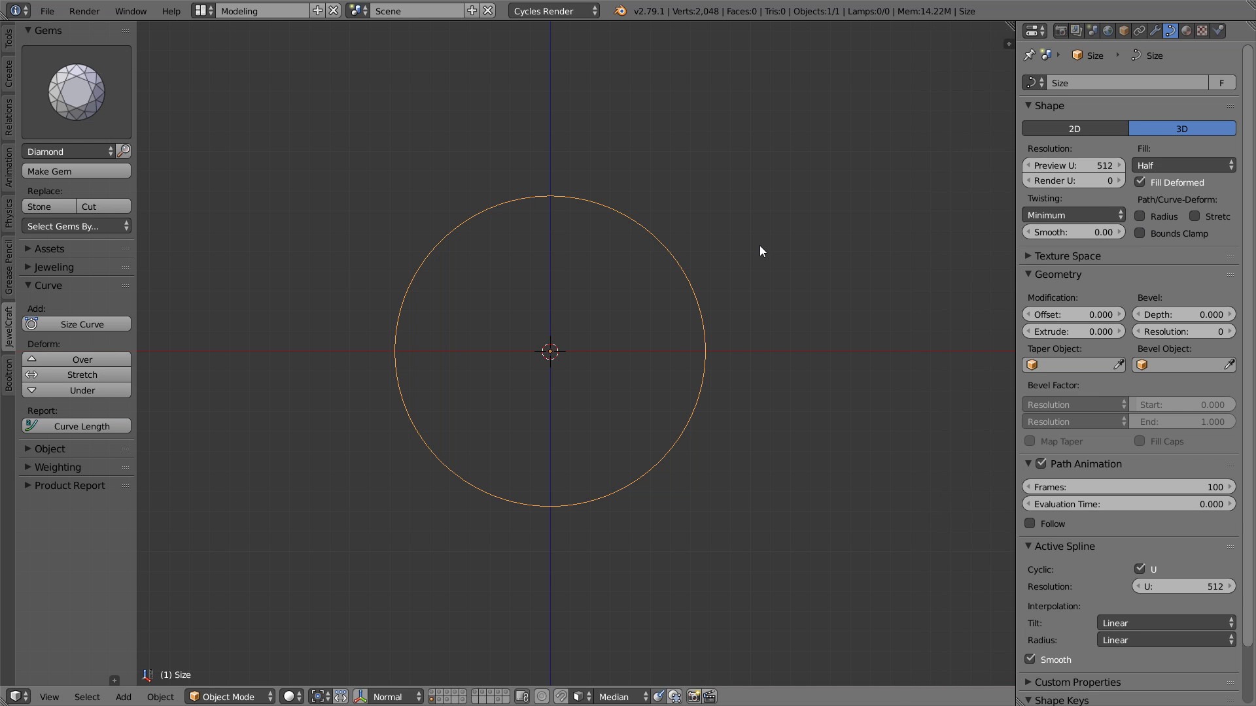
key(ctrl+Up)
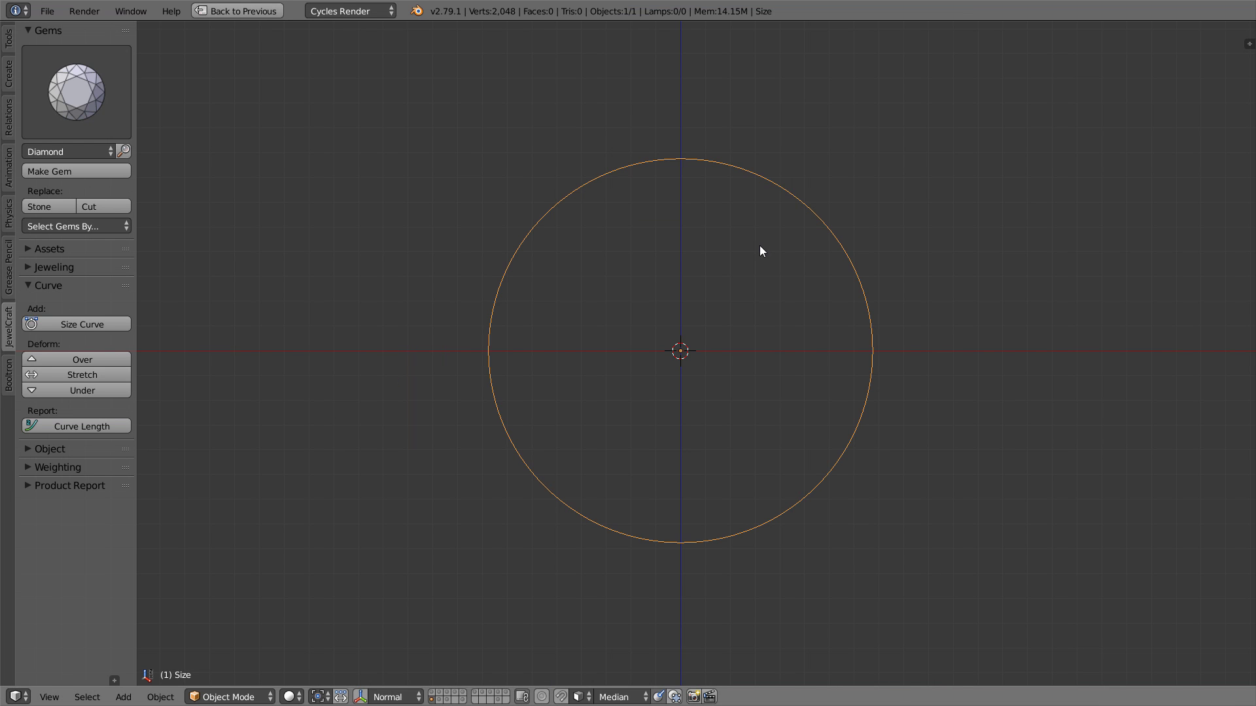
Step: Delete the old size curve, select the straight gem bar, and add a new size curve bending it
key(x)
click(762, 251)
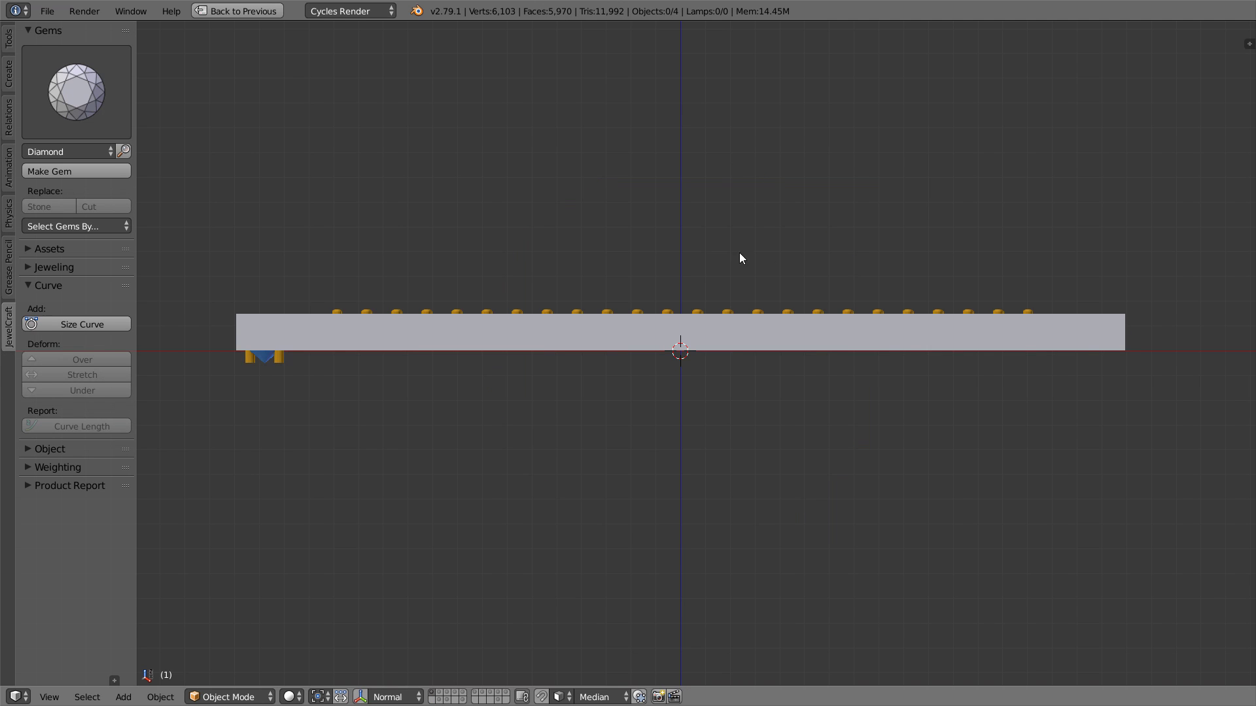
middle_drag(725, 261, 637, 360)
right_click(637, 359)
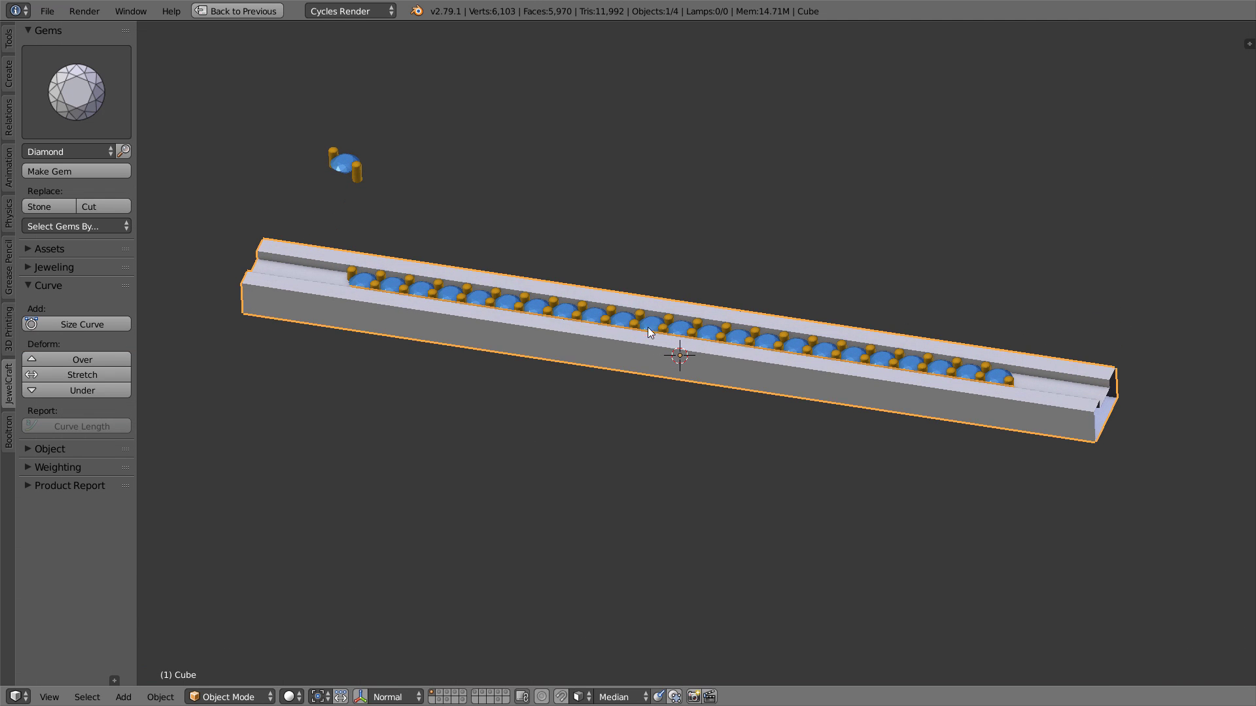
click(112, 323)
shift+middle_drag(665, 354, 634, 345)
Step: Set the size curve to 16 in the redo panel, keeping Start Up checked so gems stay on top
key(F6)
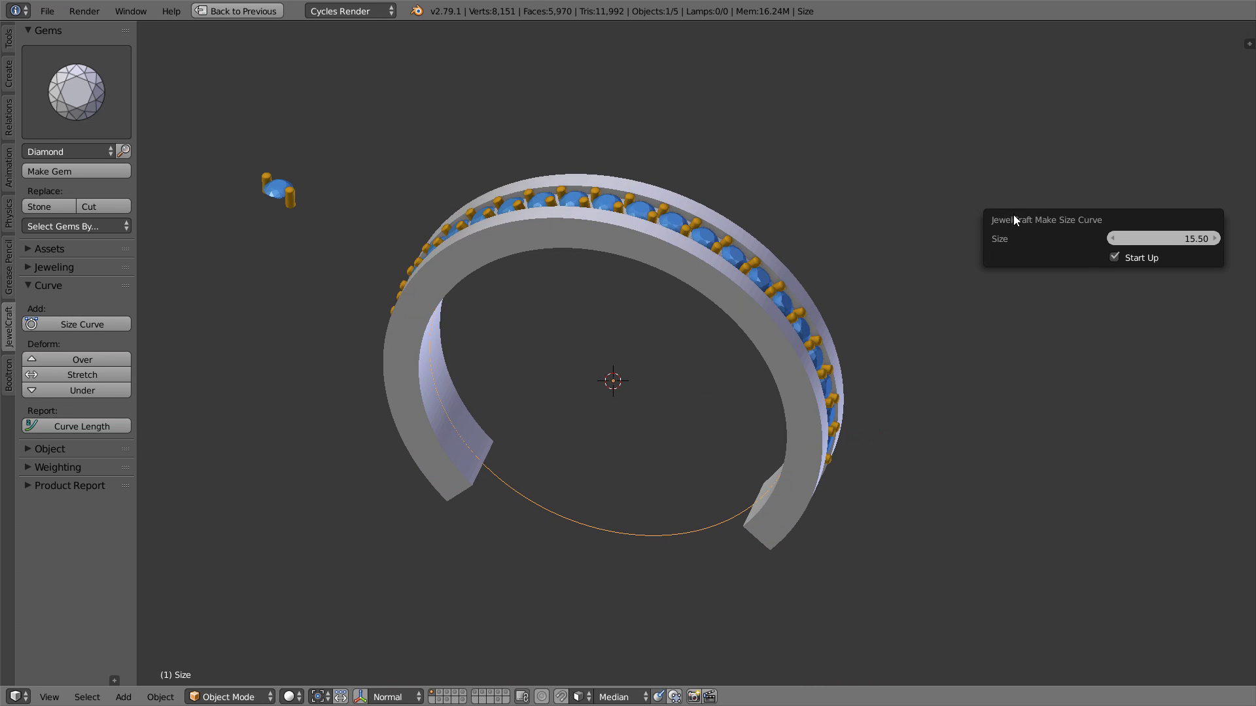
drag(1014, 215, 952, 221)
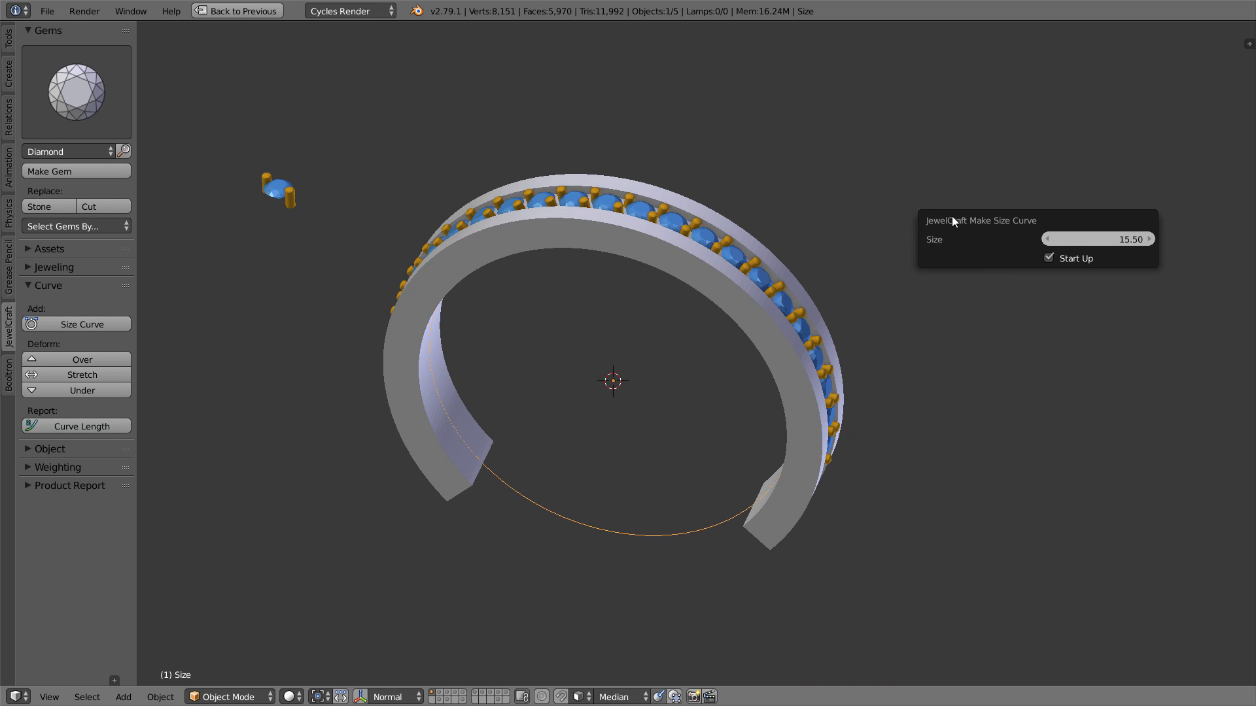
mouse_move(1087, 240)
mouse_down()
mouse_move(1207, 249)
mouse_move(1019, 245)
mouse_move(1093, 240)
mouse_up()
click(1094, 239)
text(16)
key(Return)
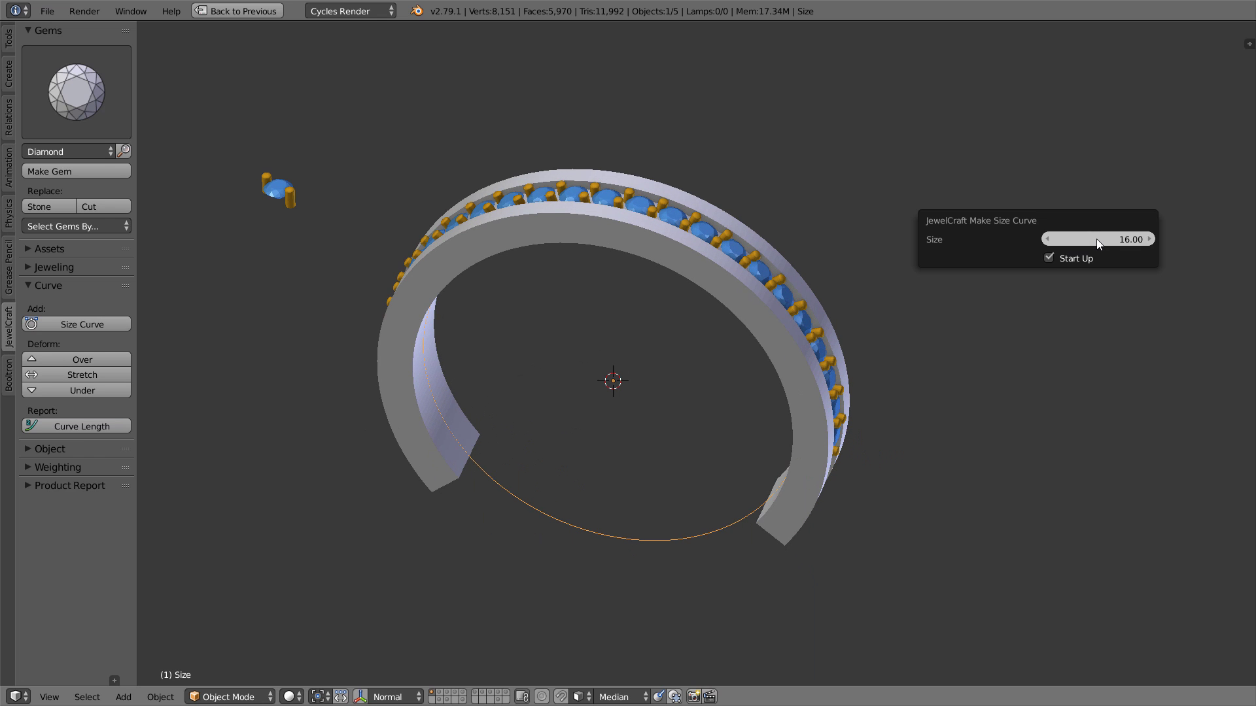
click(1066, 259)
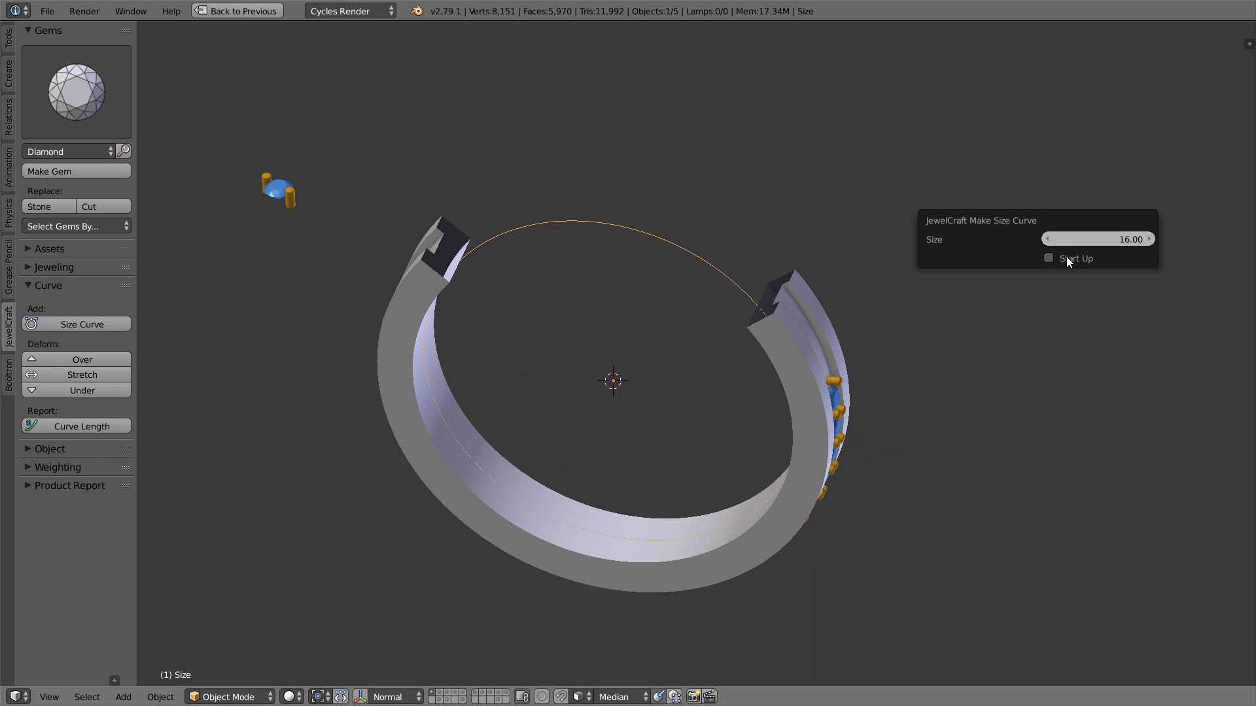
click(1067, 258)
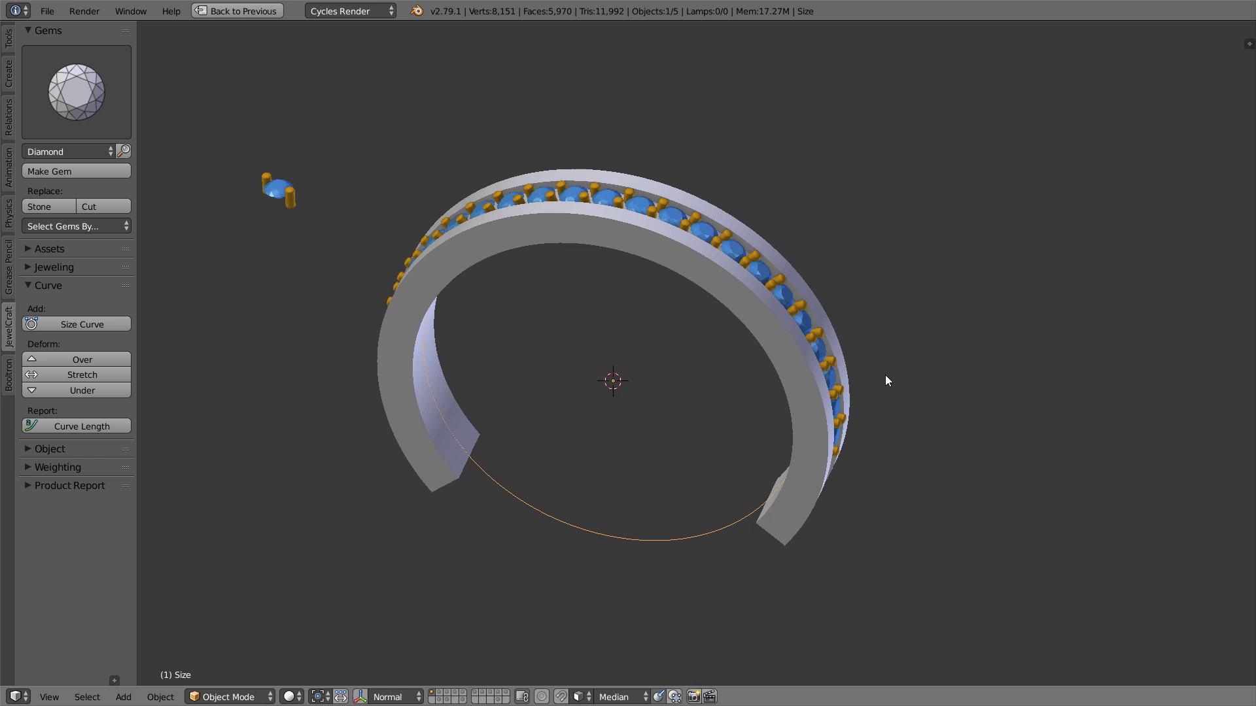
key(shift+space)
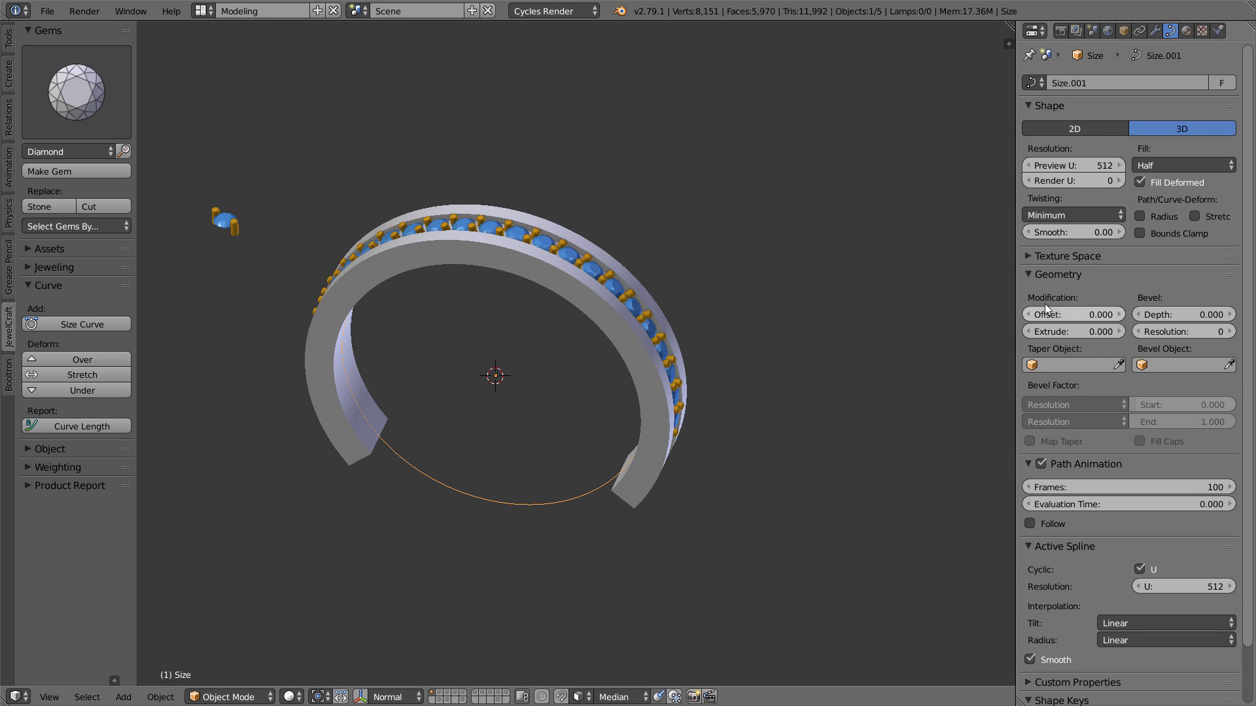
click(1171, 238)
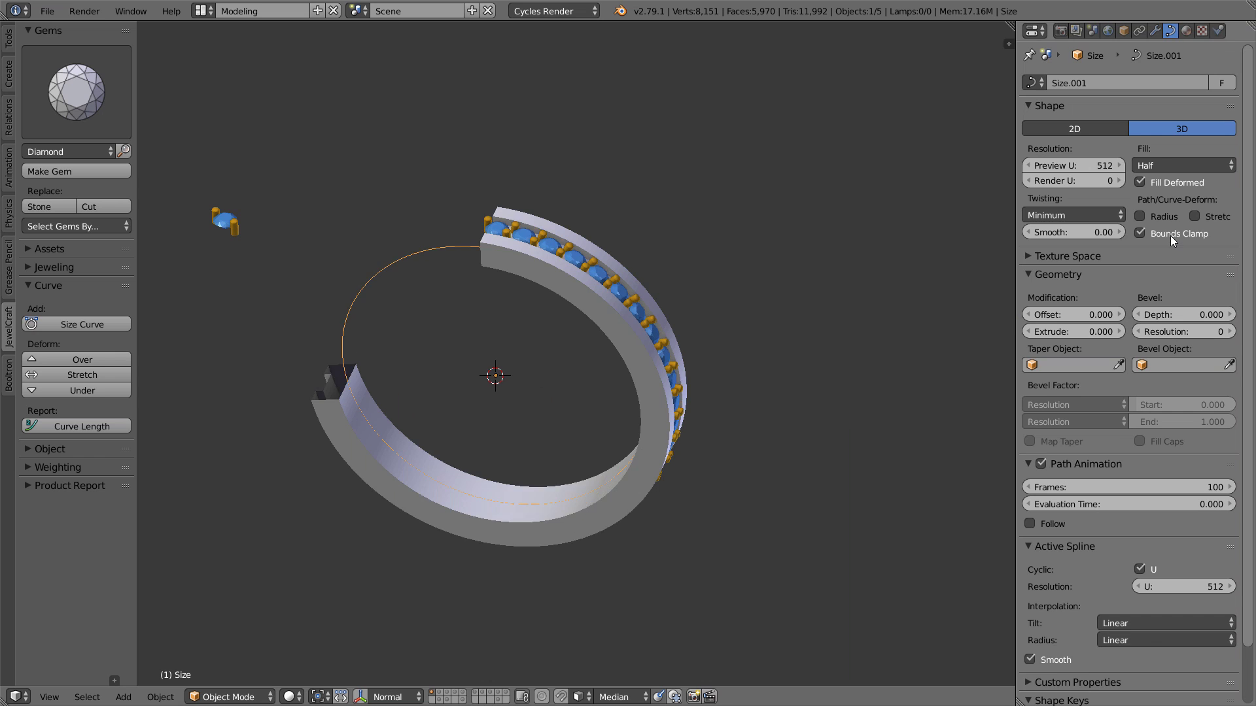
click(1206, 216)
middle_drag(526, 392, 449, 359)
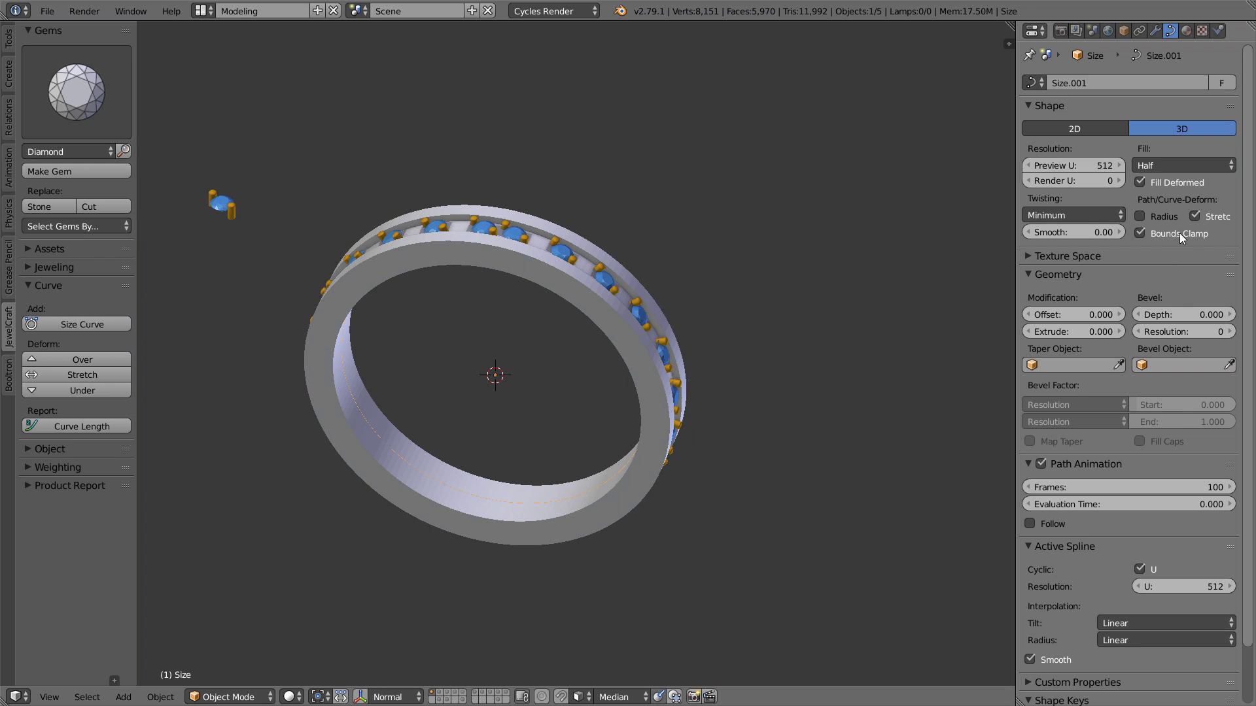
click(1194, 216)
click(1139, 234)
key(ctrl+Up)
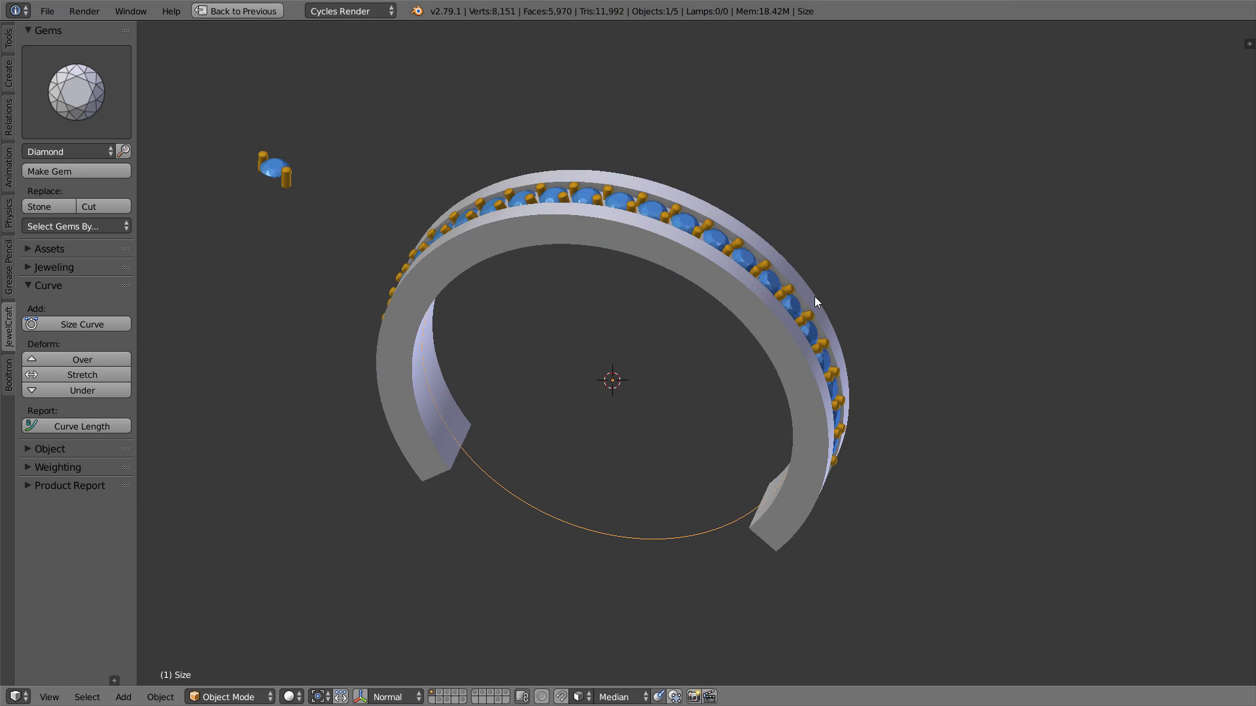
Step: Lengthen the band along X, then view it from the top in wireframe to check the gap
right_click(807, 392)
key(s)
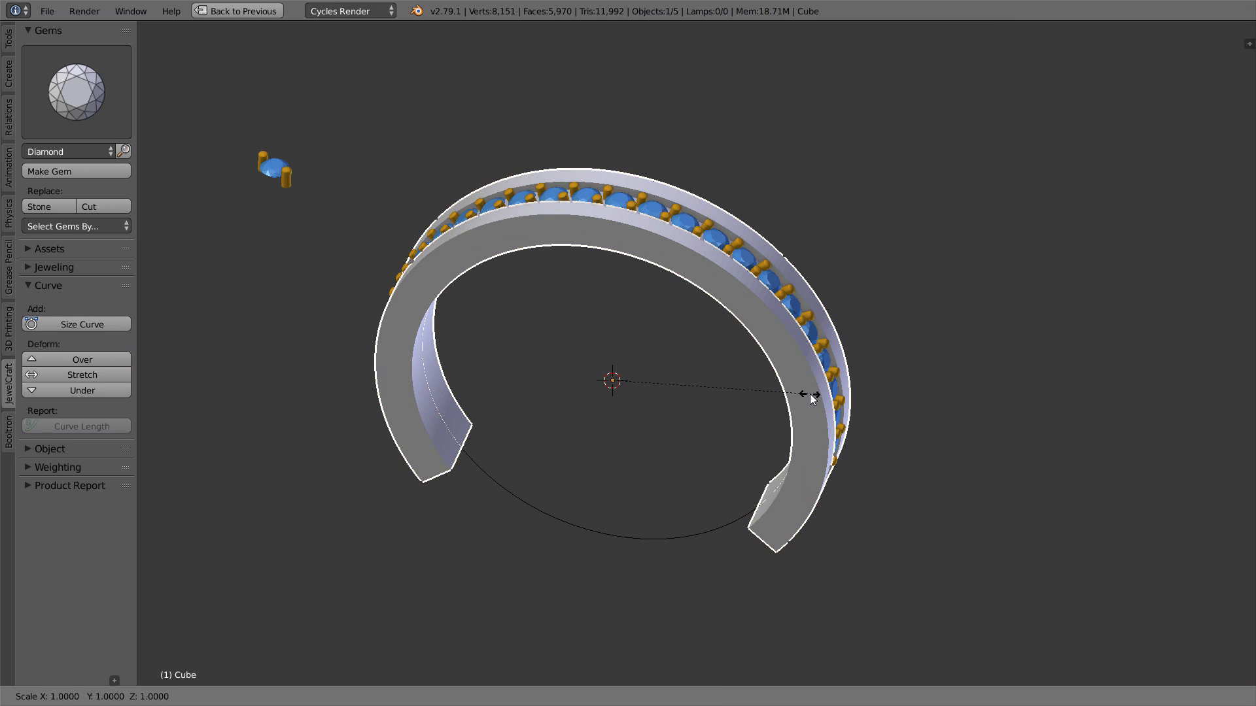
key(x)
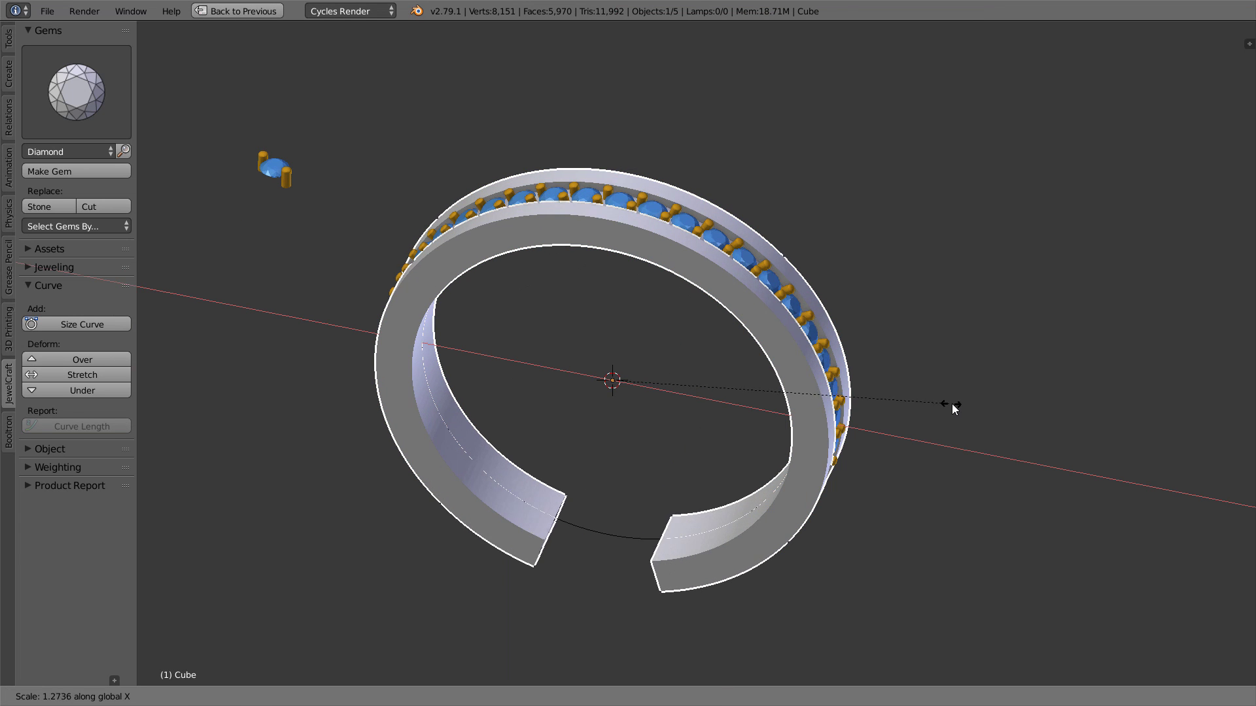
click(976, 406)
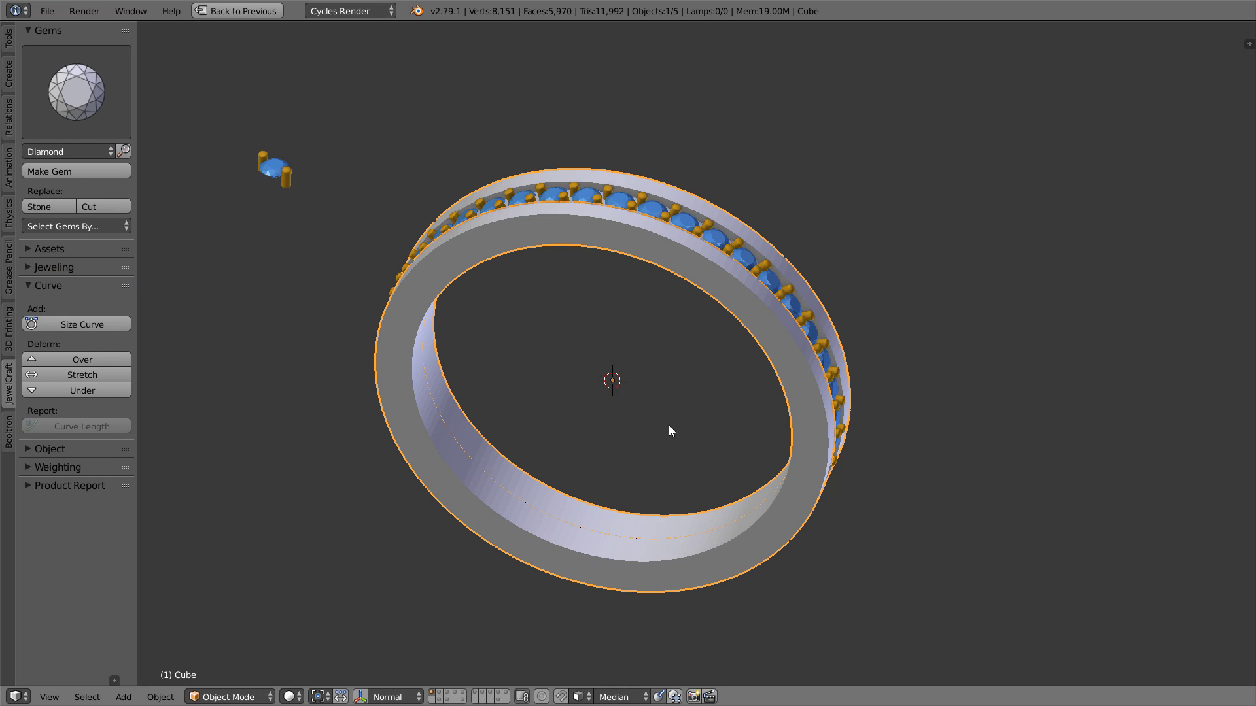
key(KP_7)
key(z)
shift+middle_drag(645, 552, 597, 356)
scroll(597, 356, up, 7)
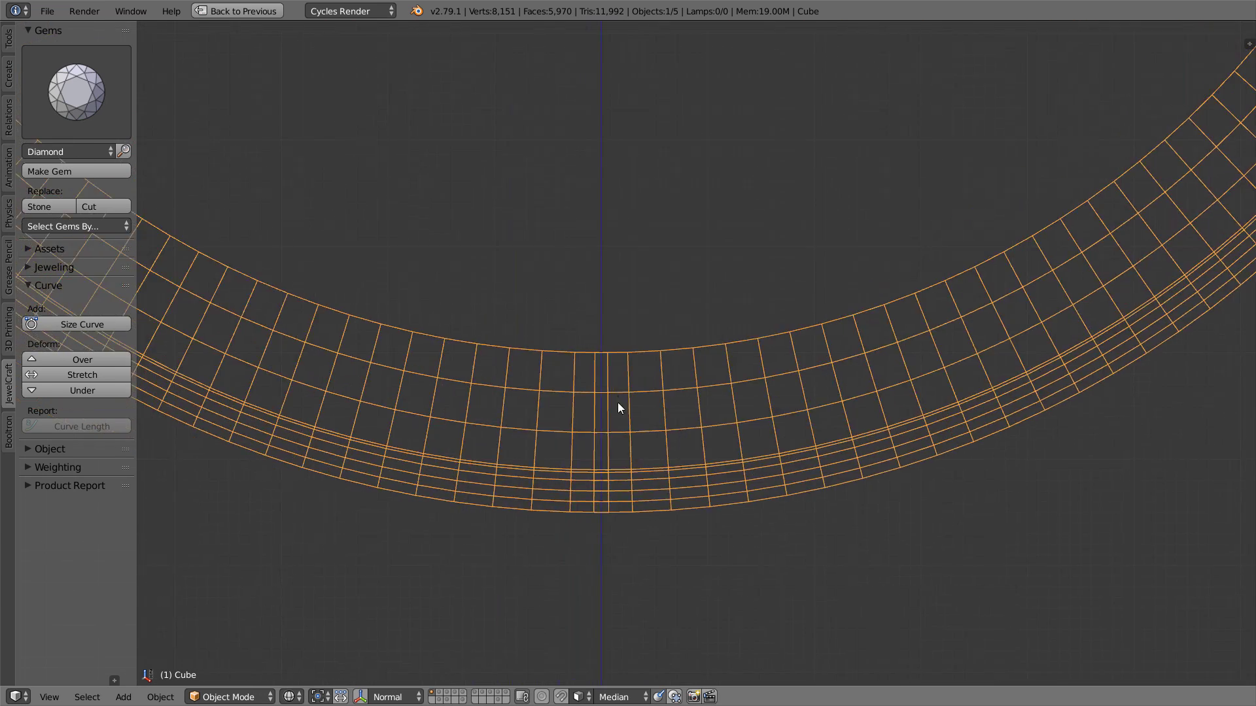
scroll(619, 411, up, 3)
Step: Fine-tune the band's X scale, lengthening and then shortening it around the size curve
key(s)
key(x)
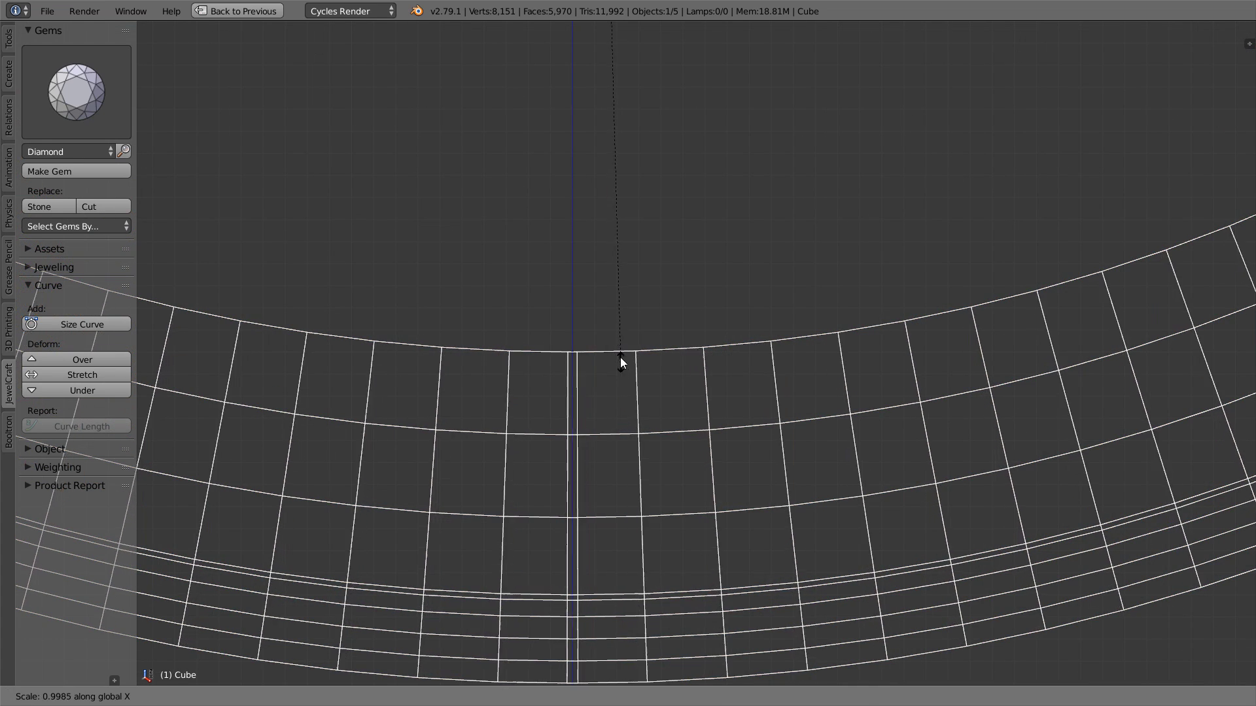
click(625, 327)
key(z)
scroll(624, 334, down, 6)
scroll(619, 342, down, 4)
shift+middle_drag(613, 345, 661, 476)
key(s)
key(x)
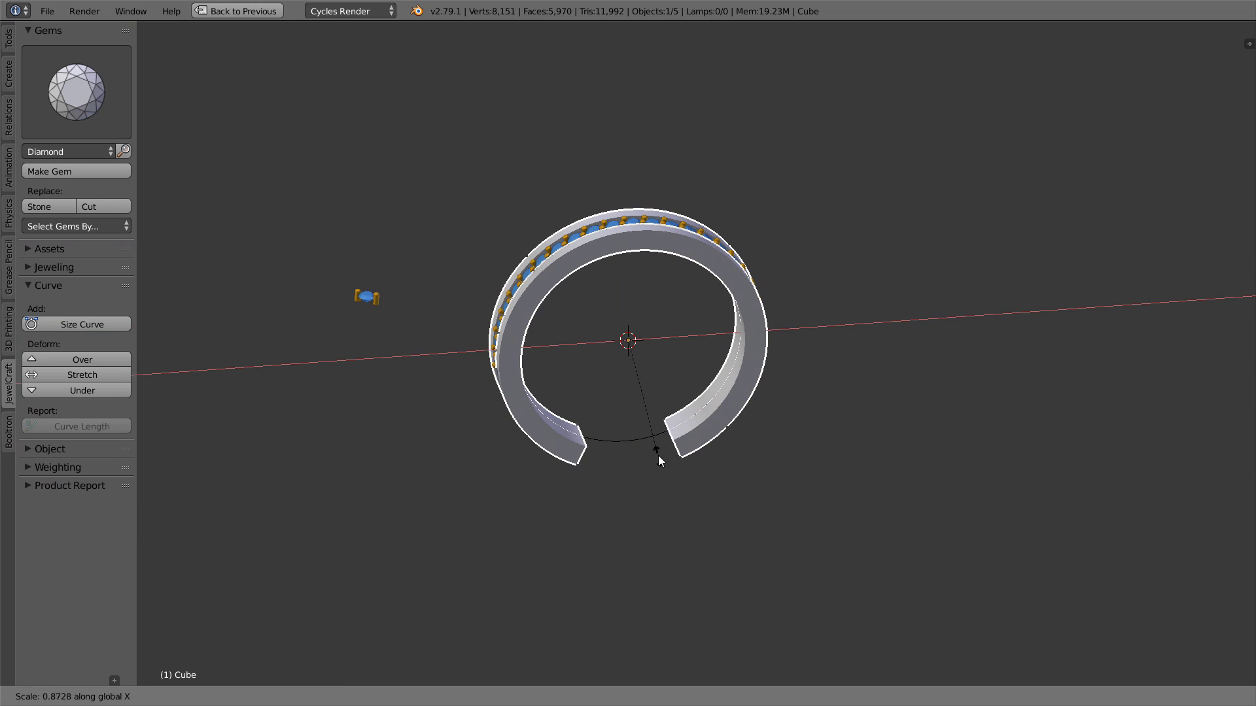
click(647, 450)
middle_drag(626, 434, 539, 442)
scroll(539, 442, up, 1)
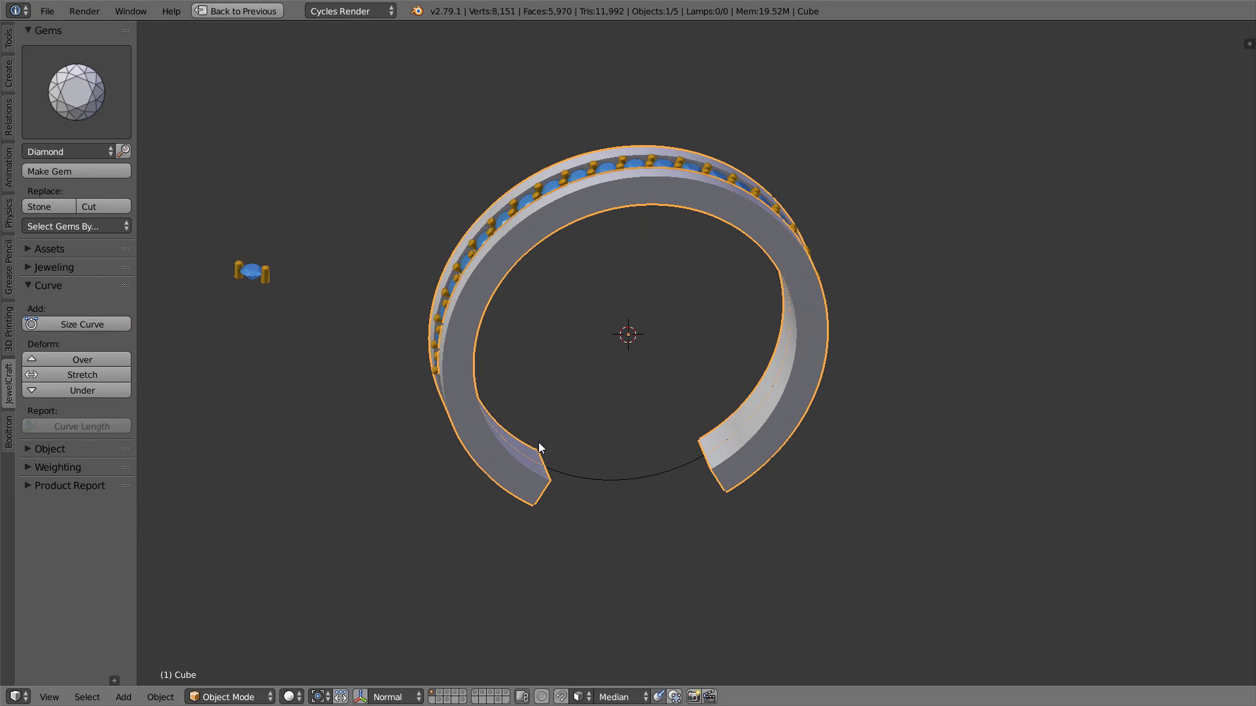
Step: Apply JewelCraft Stretch to close the ring and inspect the joint from the top in wireframe
click(109, 376)
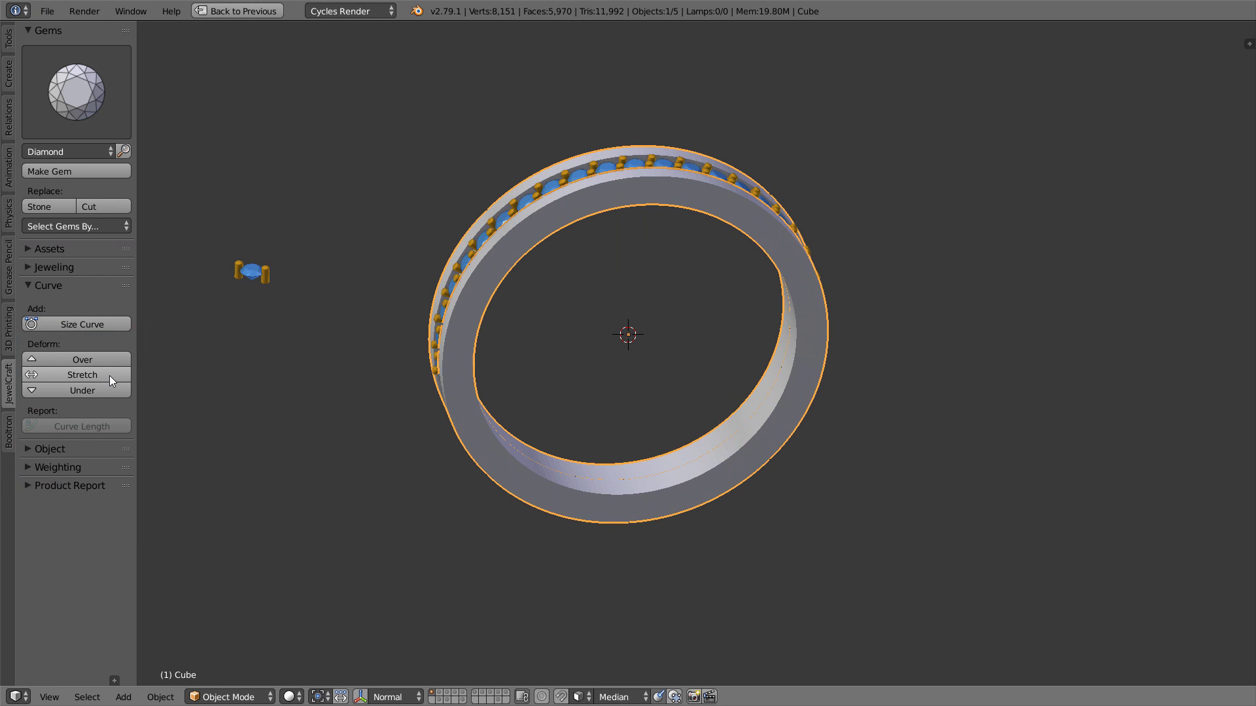
key(KP_7)
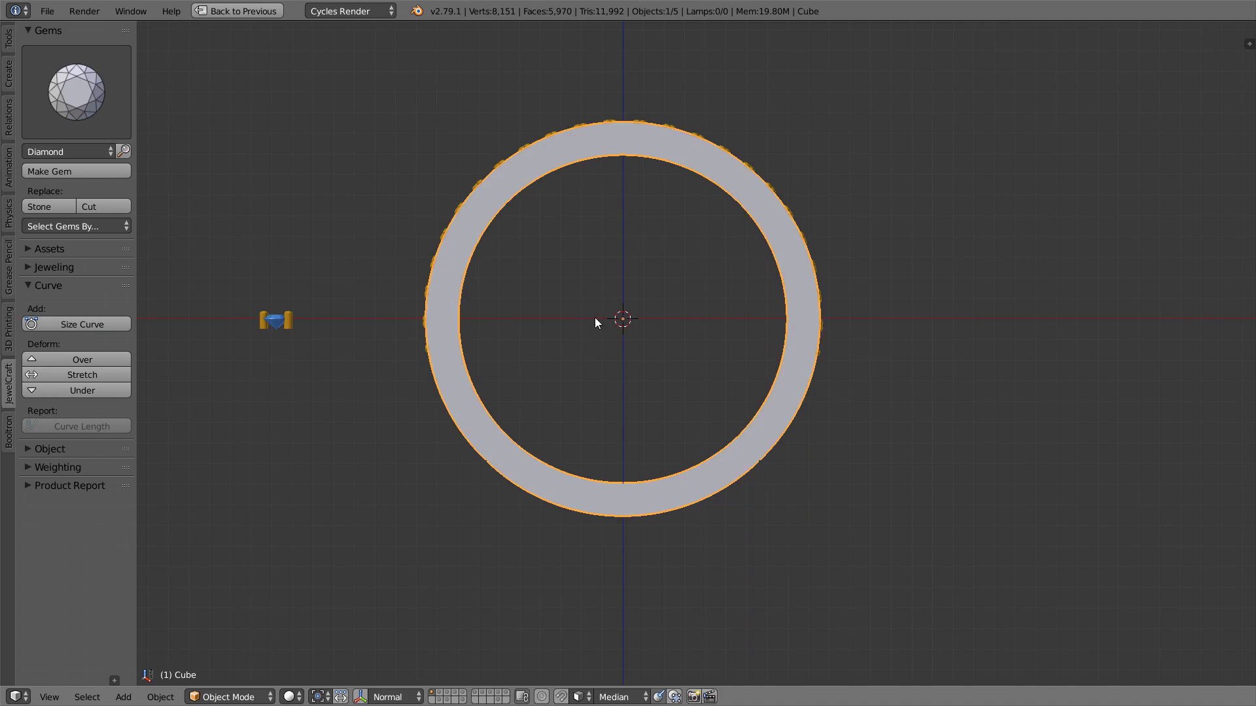
key(z)
scroll(634, 533, up, 5)
scroll(639, 426, up, 6)
shift+middle_drag(618, 307, 654, 497)
scroll(594, 328, up, 4)
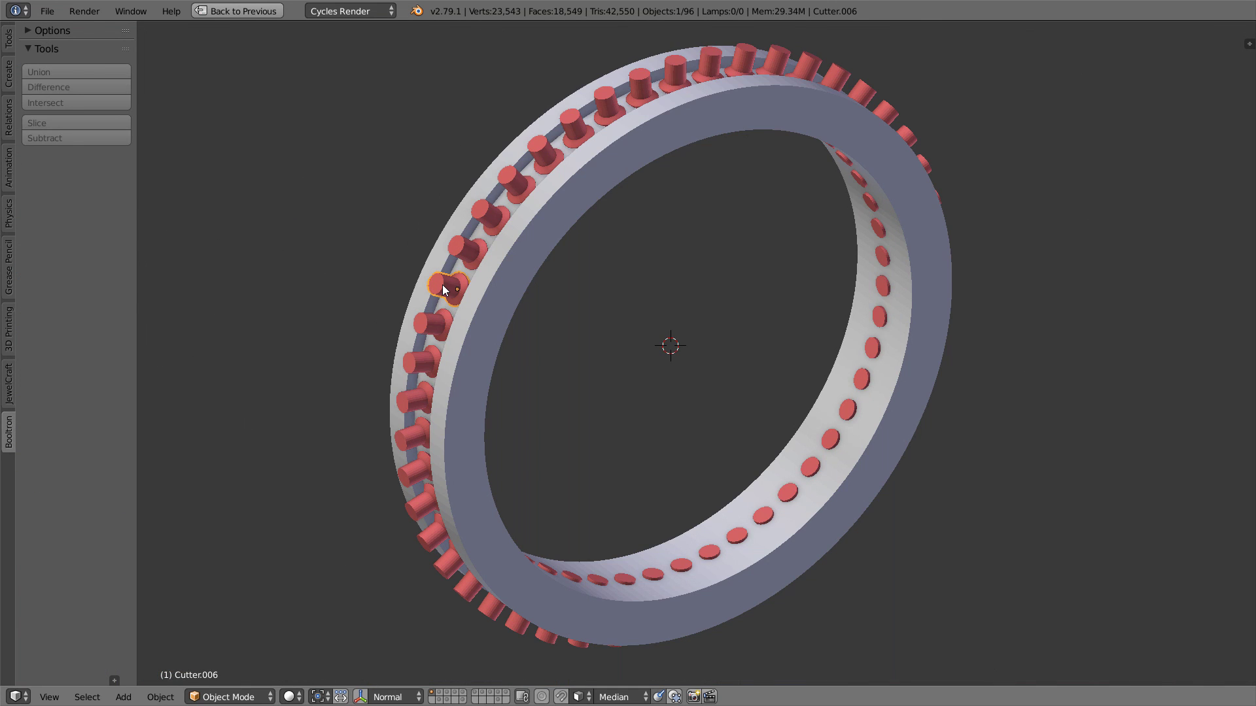
Step: Select the cutters by material plus the ring, apply Booltron Difference, and run the Solid check
key(shift+l)
click(442, 283)
shift+click(494, 320)
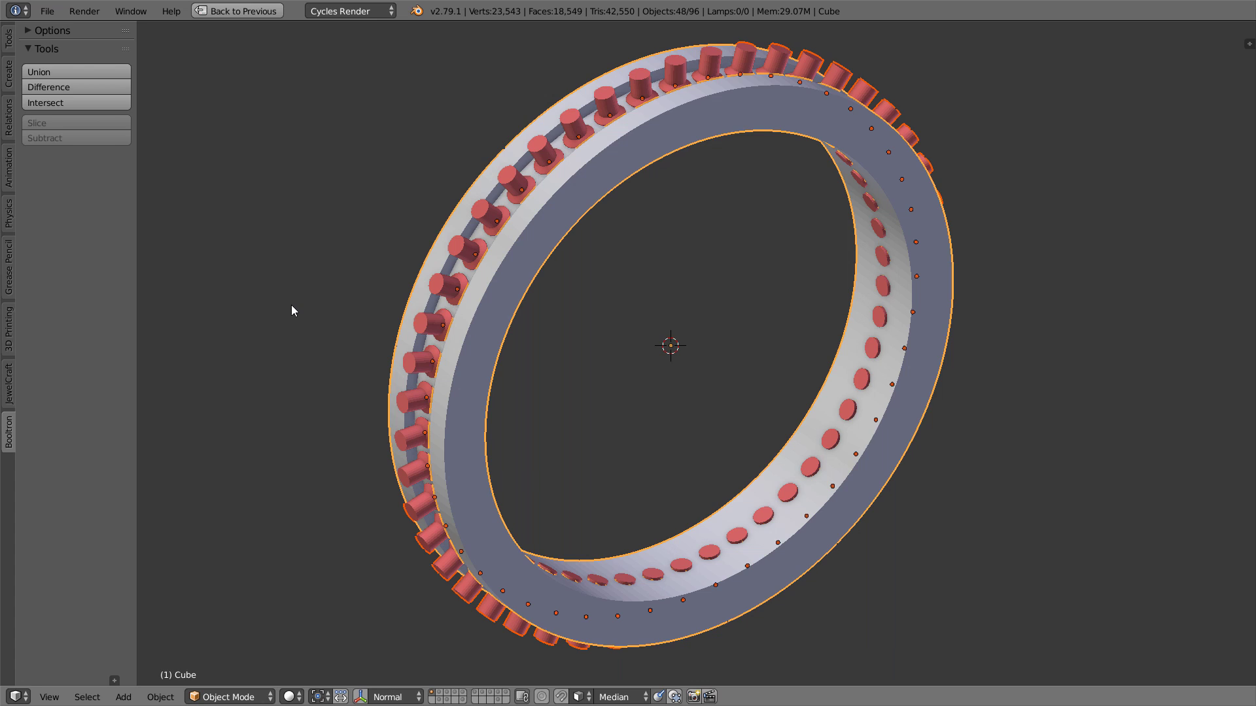
click(74, 84)
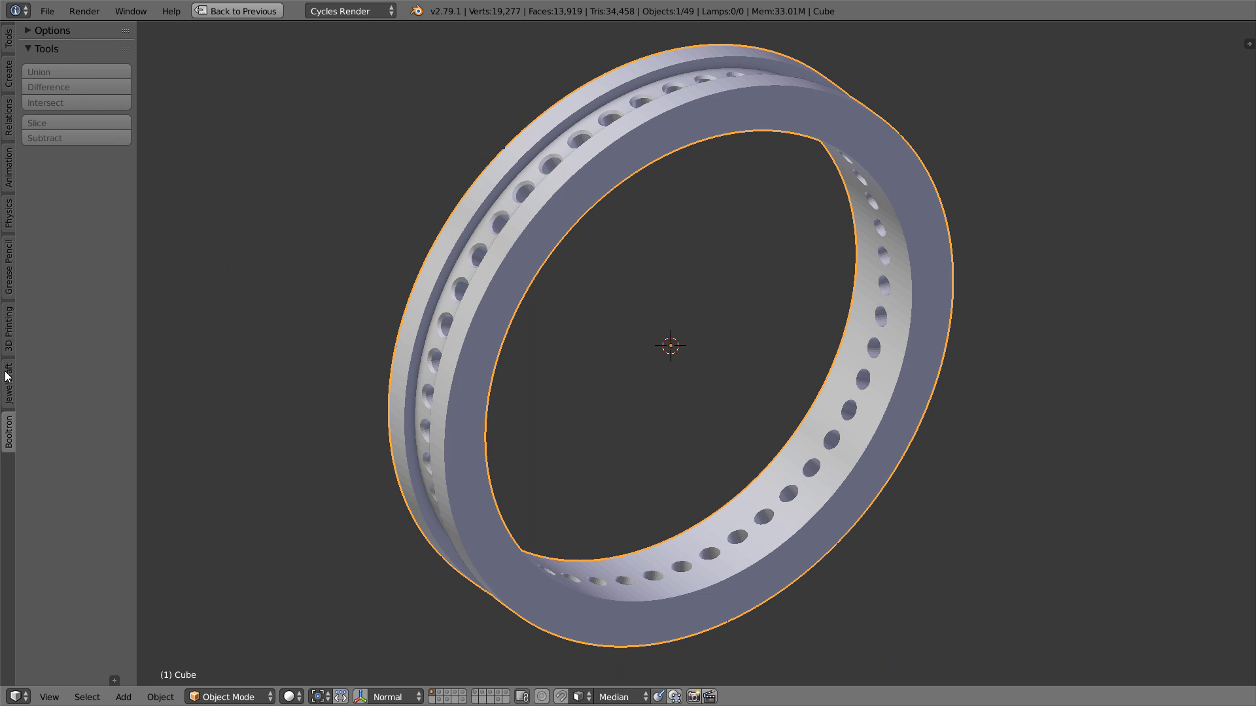
click(9, 337)
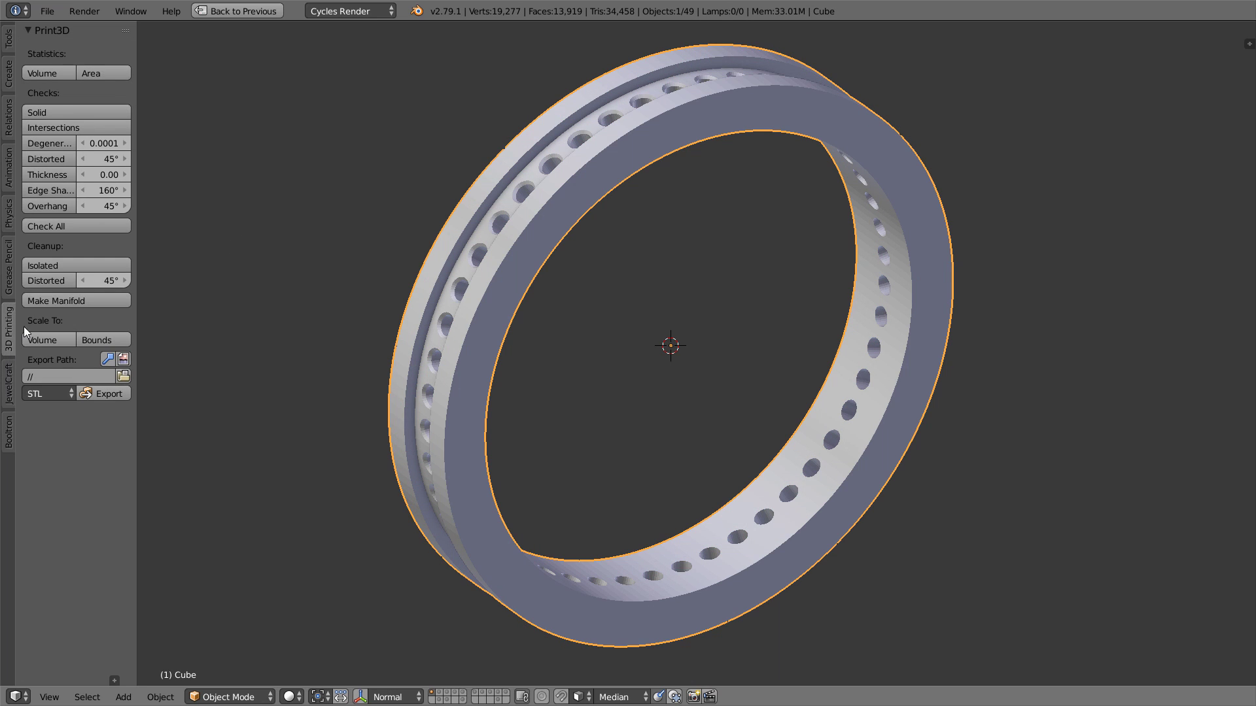
click(60, 110)
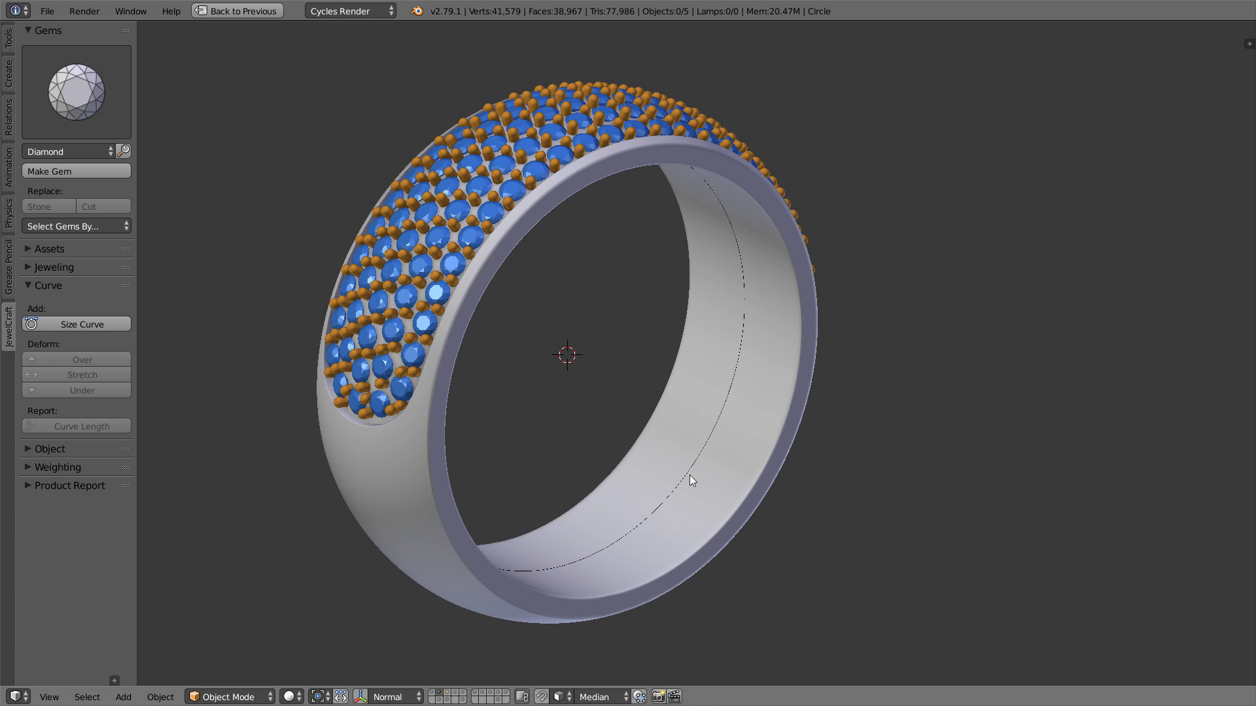
right_click(688, 473)
right_click(682, 477)
key(s)
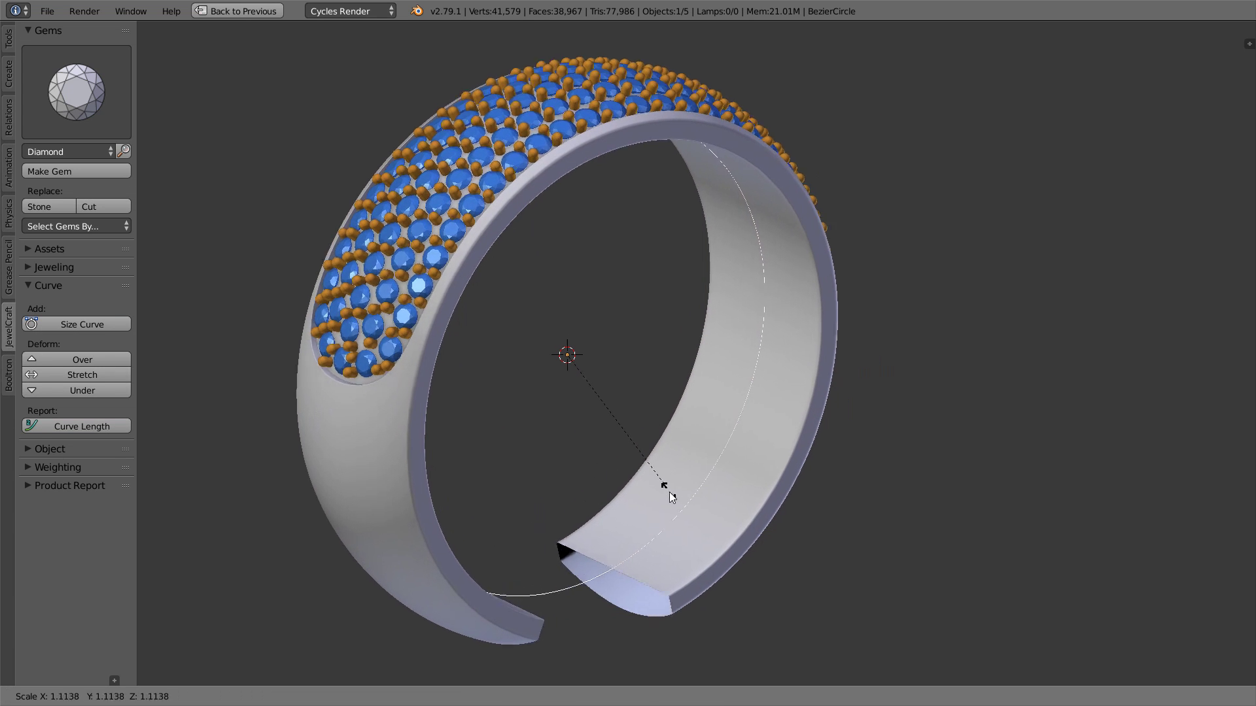
click(669, 496)
middle_drag(549, 418, 425, 405)
right_click(425, 406)
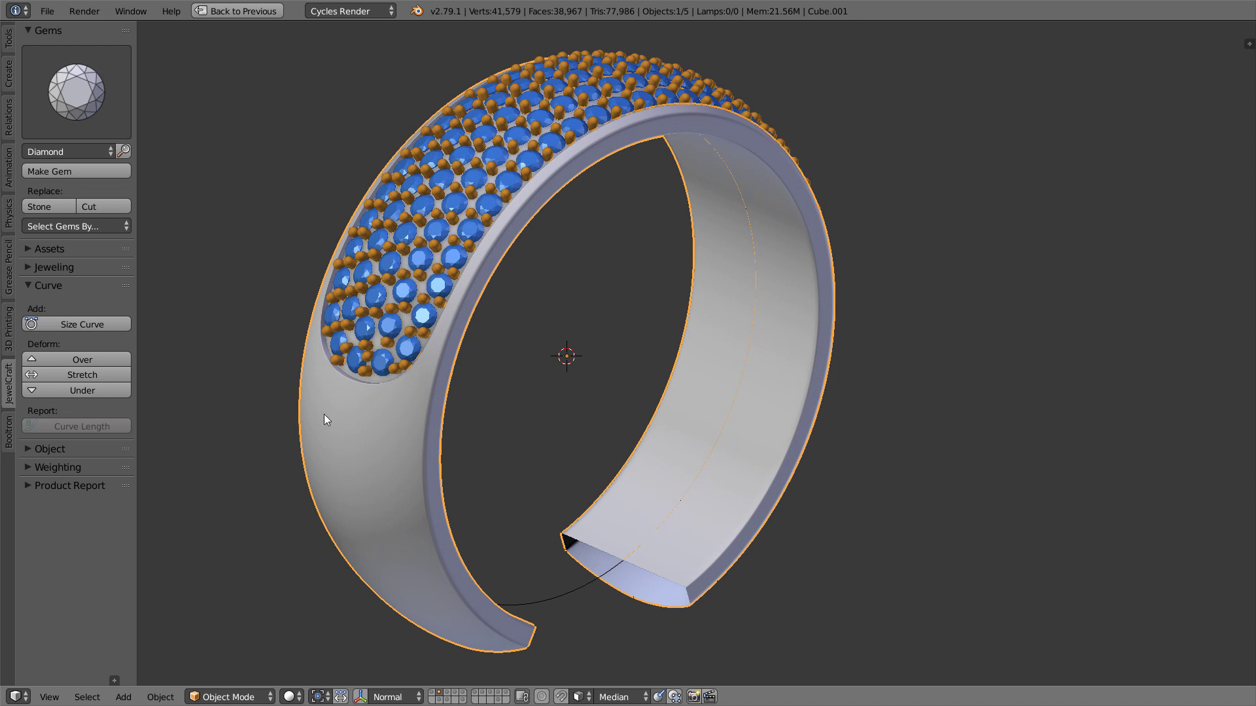
click(121, 374)
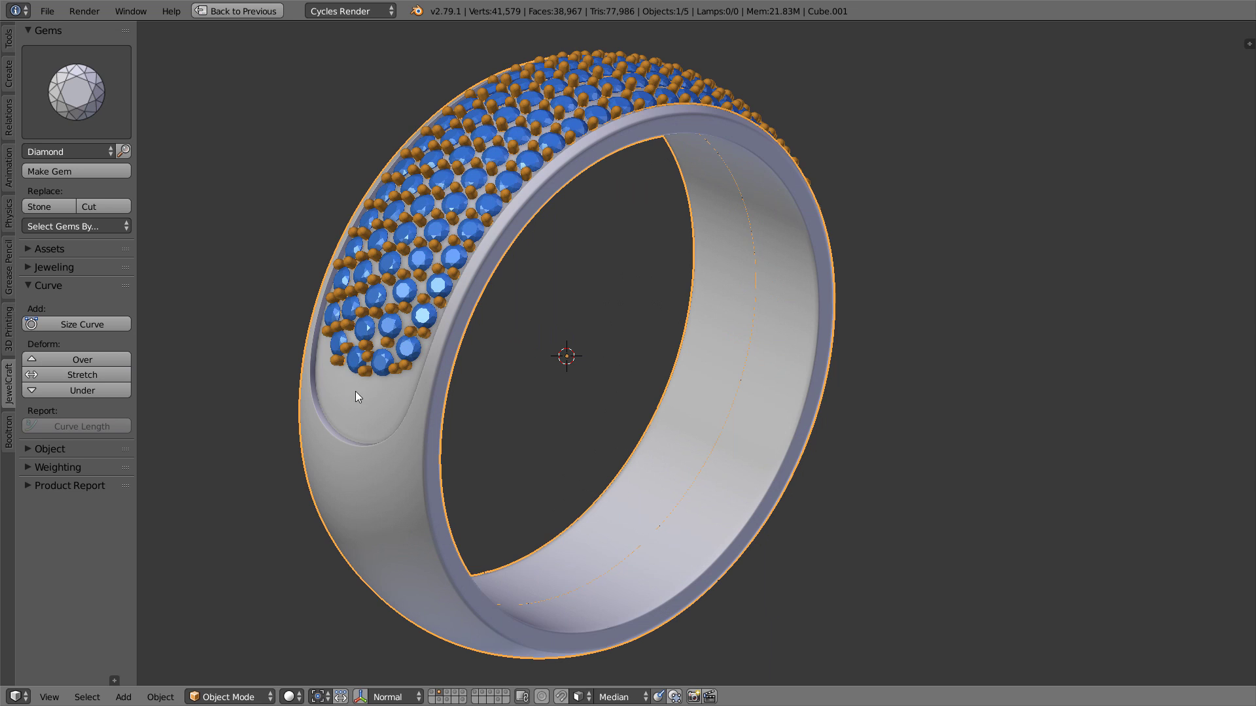
middle_drag(357, 389, 393, 374)
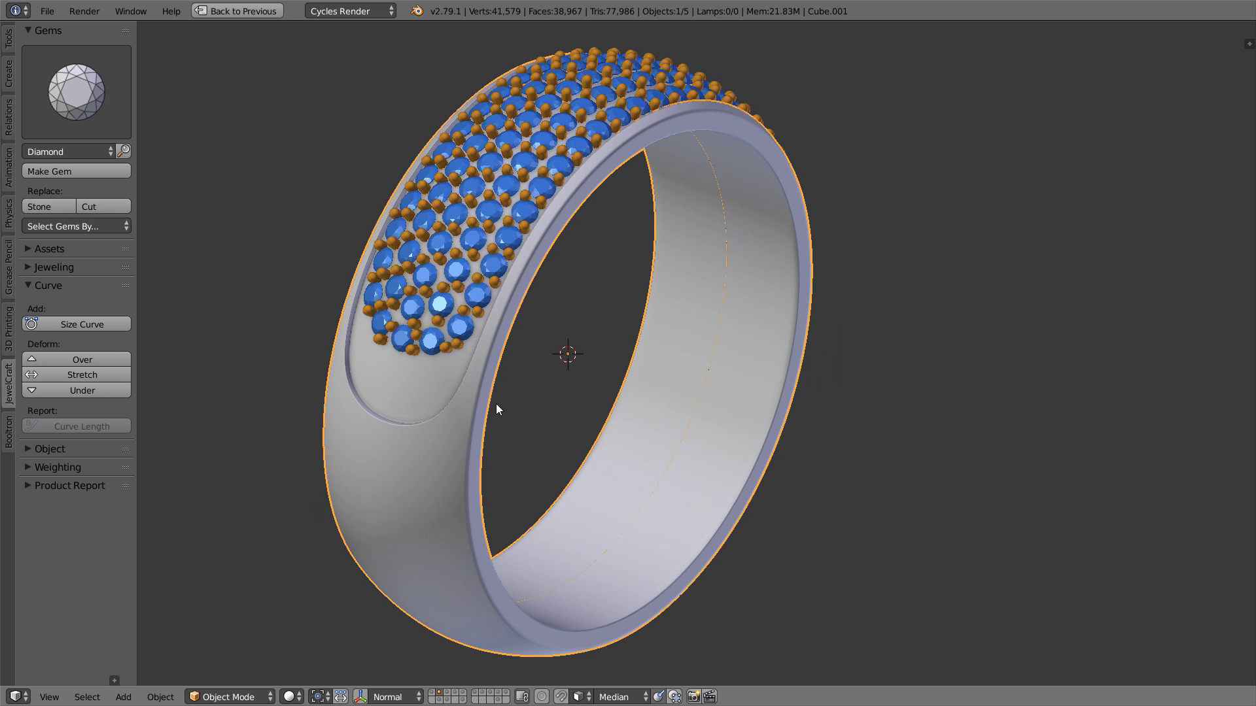
mouse_move(478, 346)
mouse_down()
mouse_move(459, 390)
mouse_move(398, 413)
mouse_up()
key(ctrl+z)
key(ctrl+z)
key(ctrl+z)
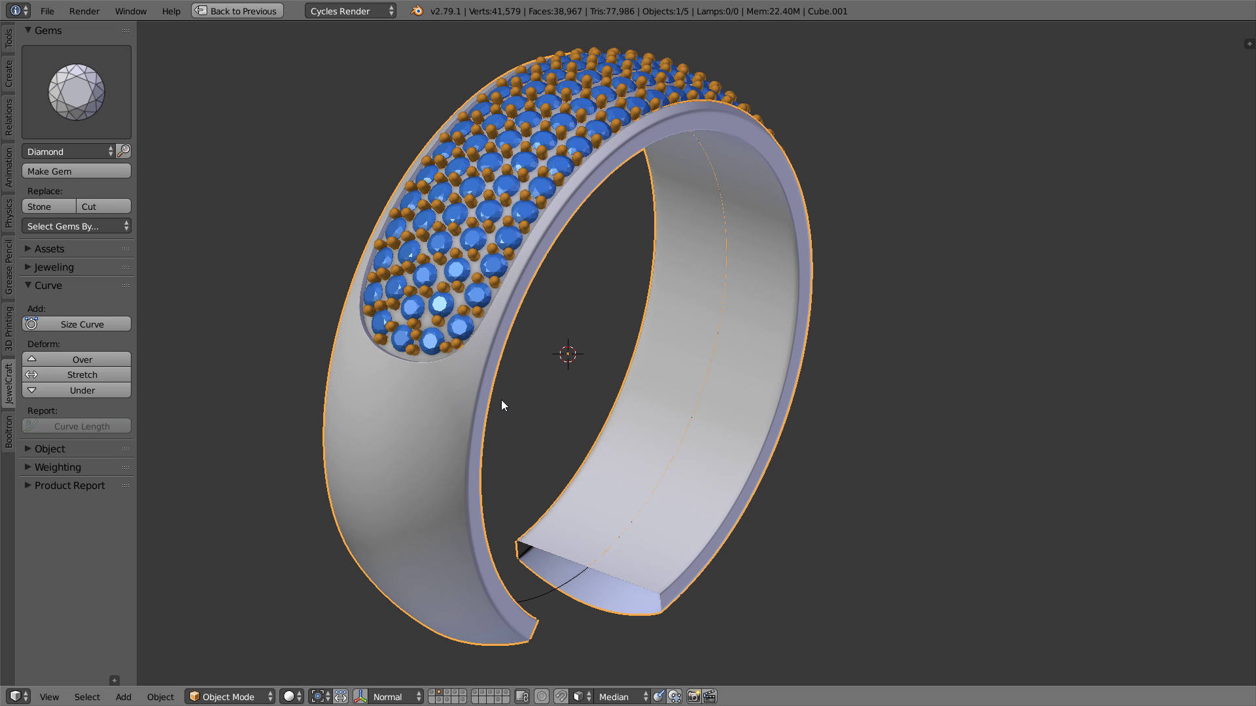
middle_drag(521, 312, 476, 354)
Step: In Edit Mode, select the cut-end edge loop and Stretch the ring ends closed
key(Tab)
alt+click(631, 569)
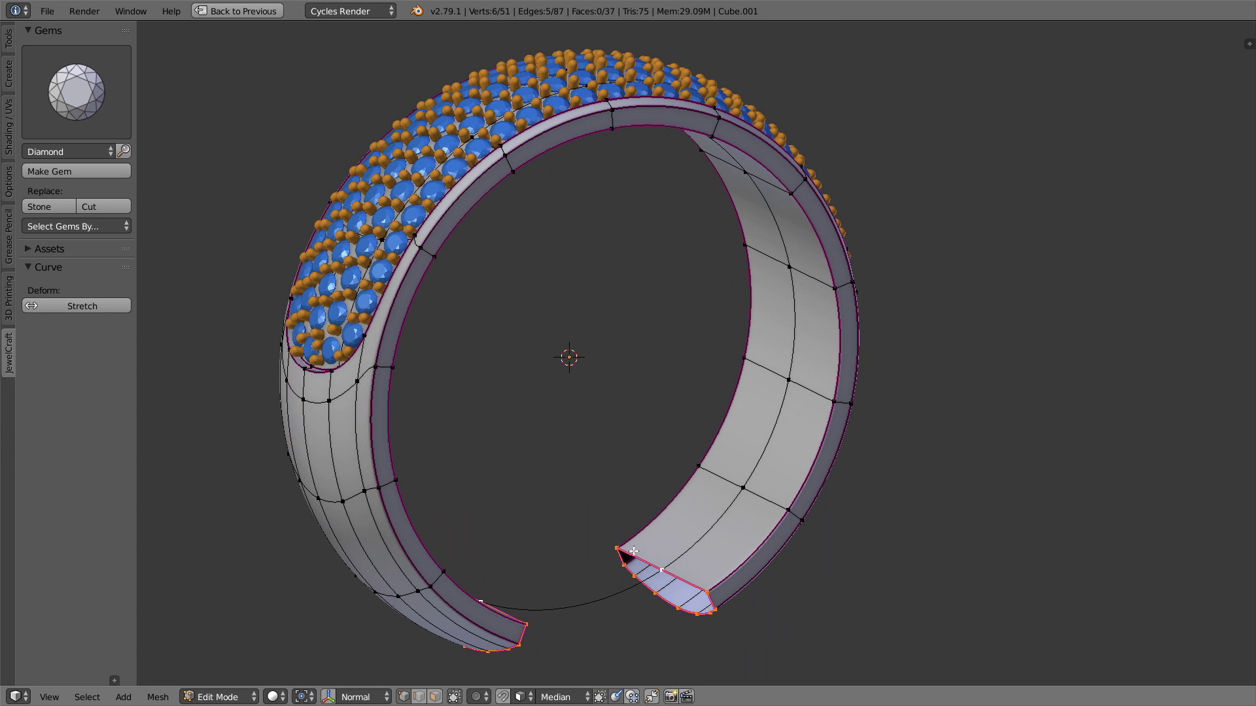
click(111, 307)
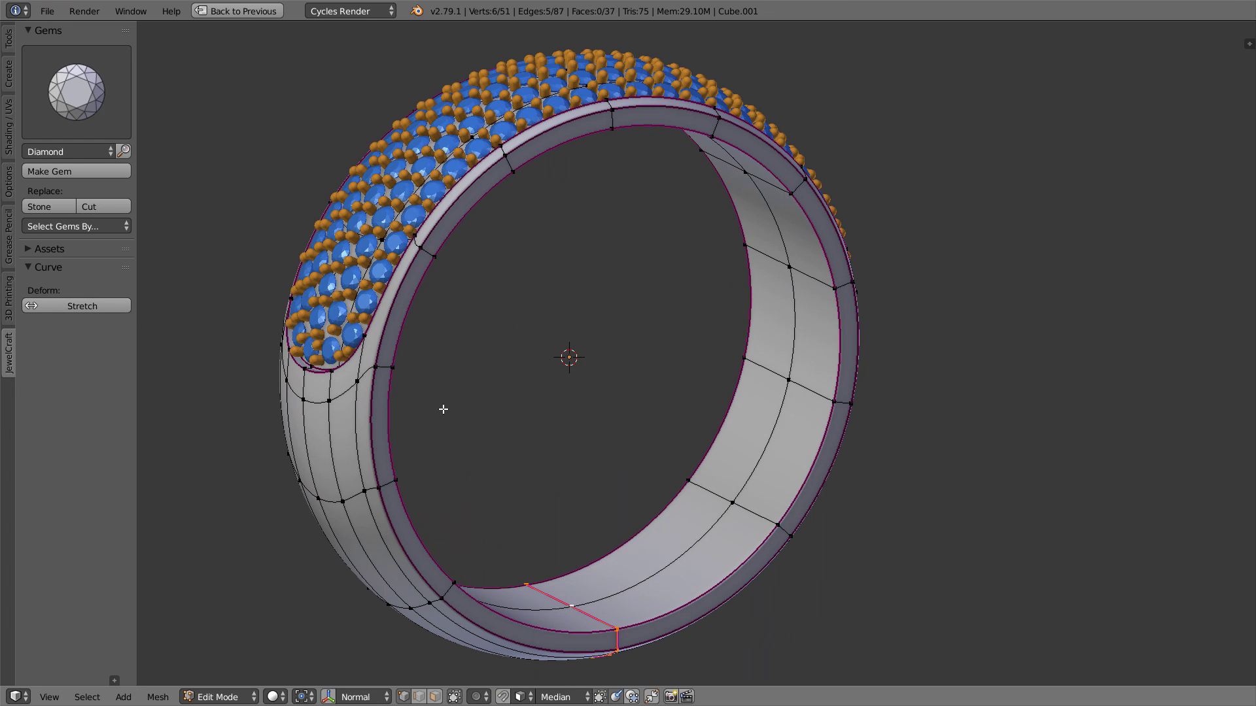
Step: Add a centred loop cut across the shank and return to Object Mode
key(ctrl+r)
click(648, 565)
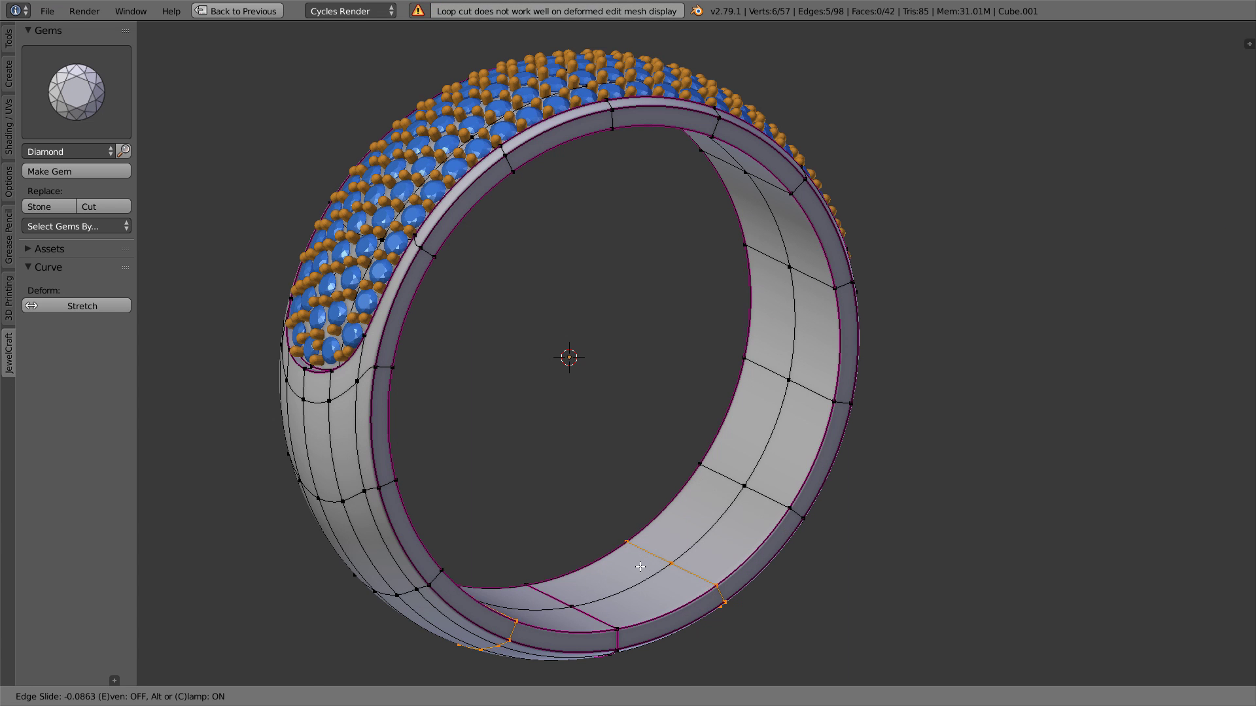
click(642, 566)
key(Tab)
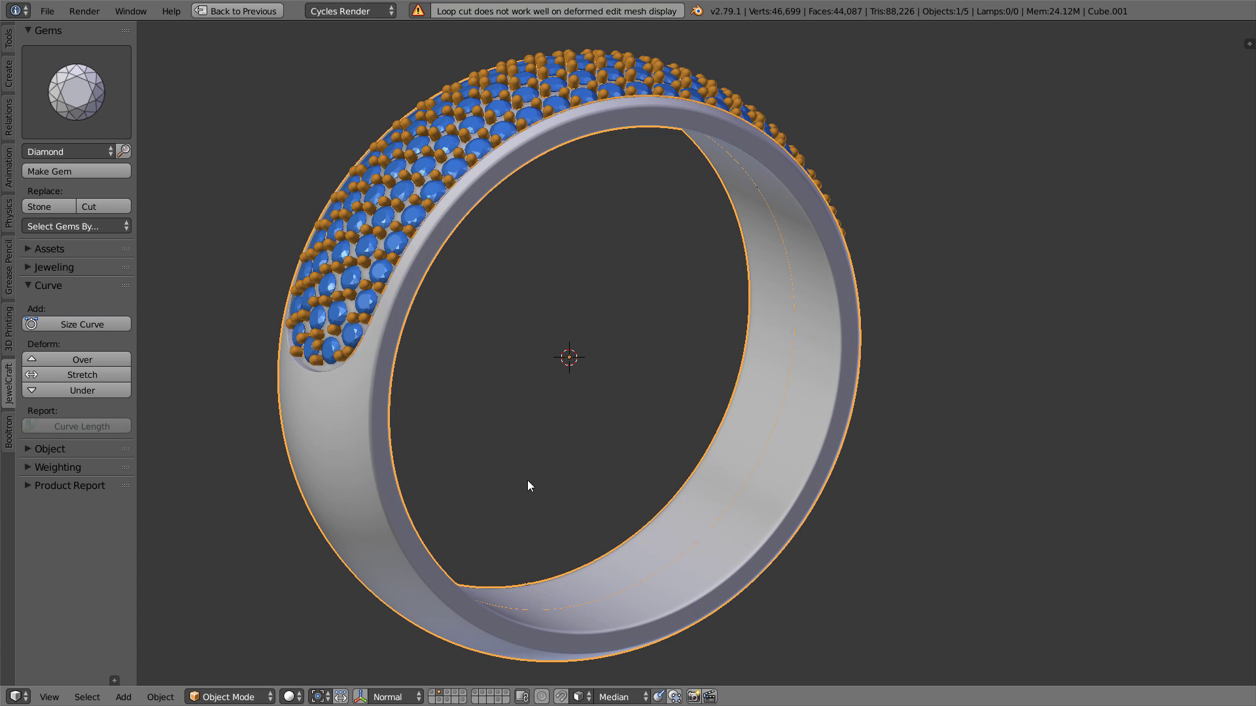
middle_drag(544, 489, 570, 487)
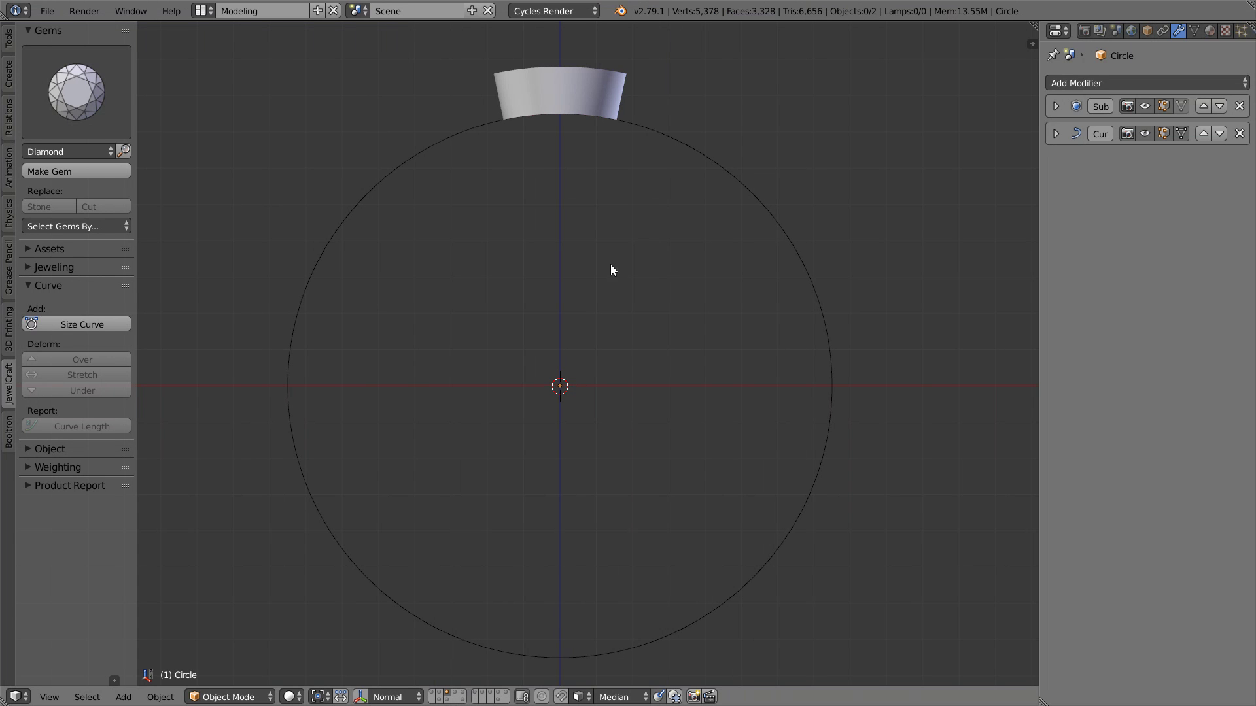
Step: From the top view, toggle the band's Curve modifier off and on to compare its deformation
shift+middle_drag(610, 248, 587, 354)
scroll(572, 288, up, 2)
middle_drag(572, 293, 519, 521)
key(KP_7)
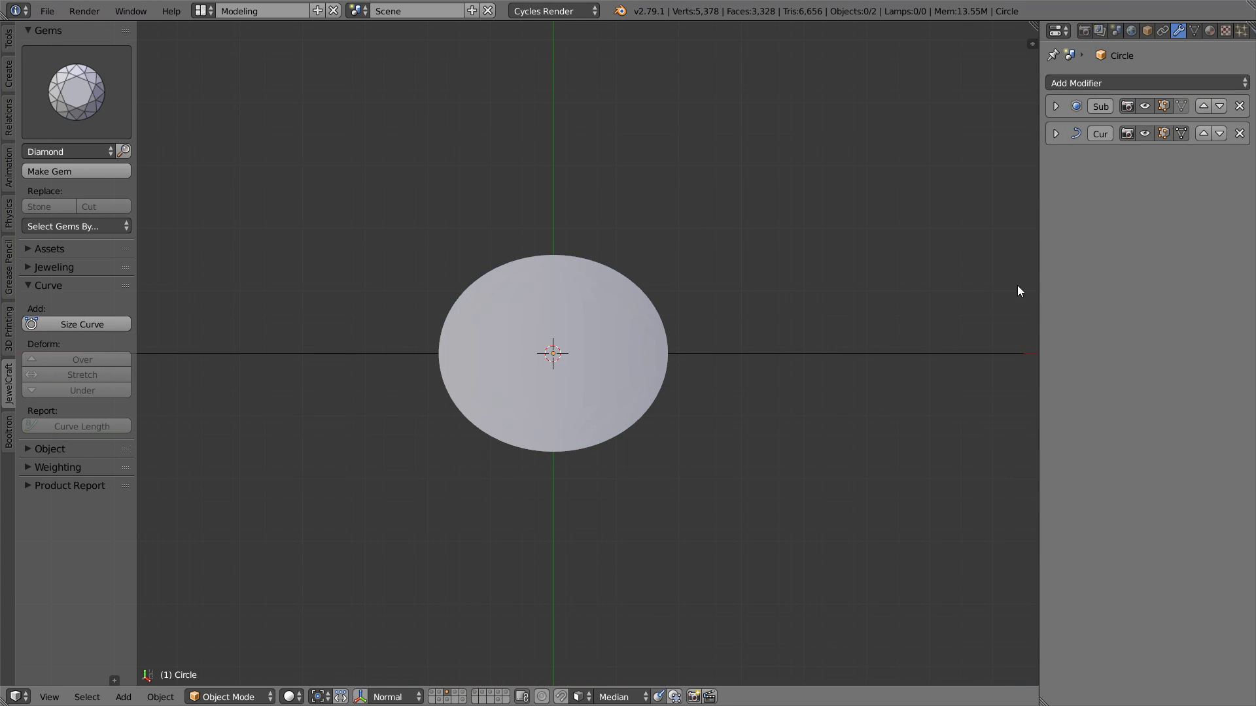
click(1148, 134)
click(1147, 133)
click(1147, 134)
click(1147, 133)
Step: In front view, draw Grease Pencil guide lines from the band's edges toward the circle's centre
key(KP_1)
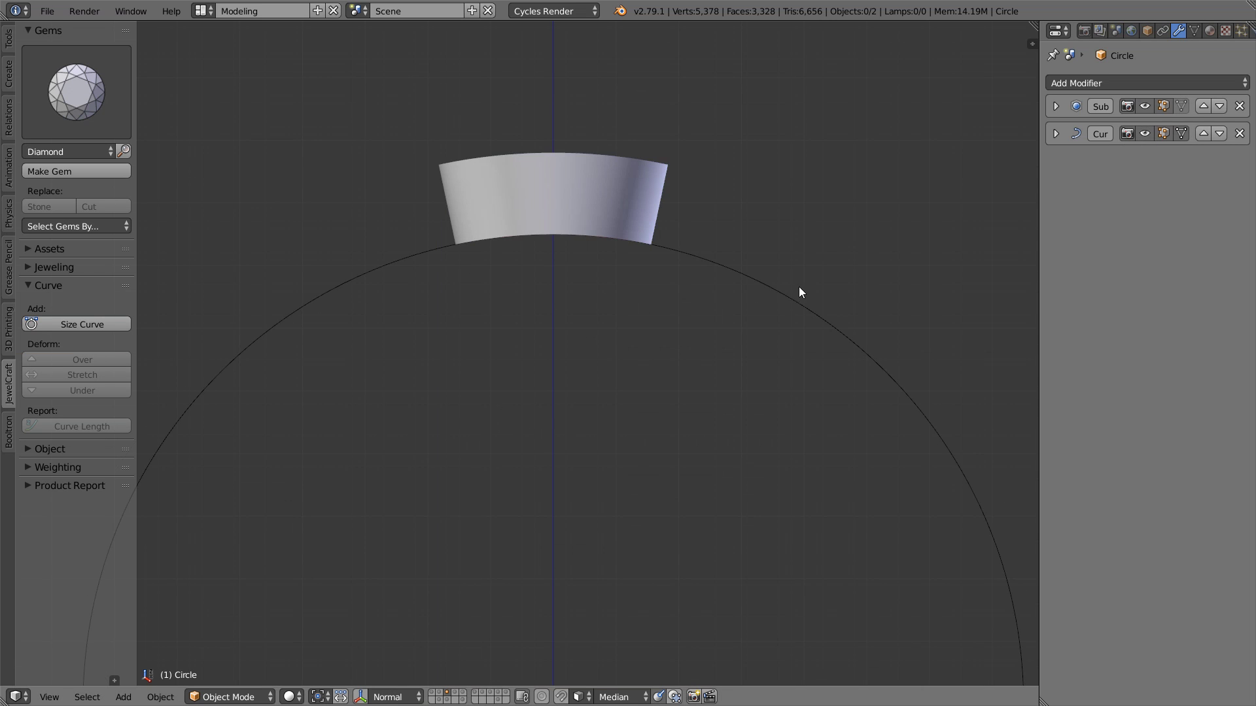
shift+scroll(745, 373, down, 1)
drag(656, 230, 677, 237)
drag(476, 230, 451, 237)
mouse_move(710, 49)
mouse_down()
mouse_move(660, 202)
mouse_move(643, 396)
mouse_move(617, 449)
mouse_up()
drag(415, 39, 514, 467)
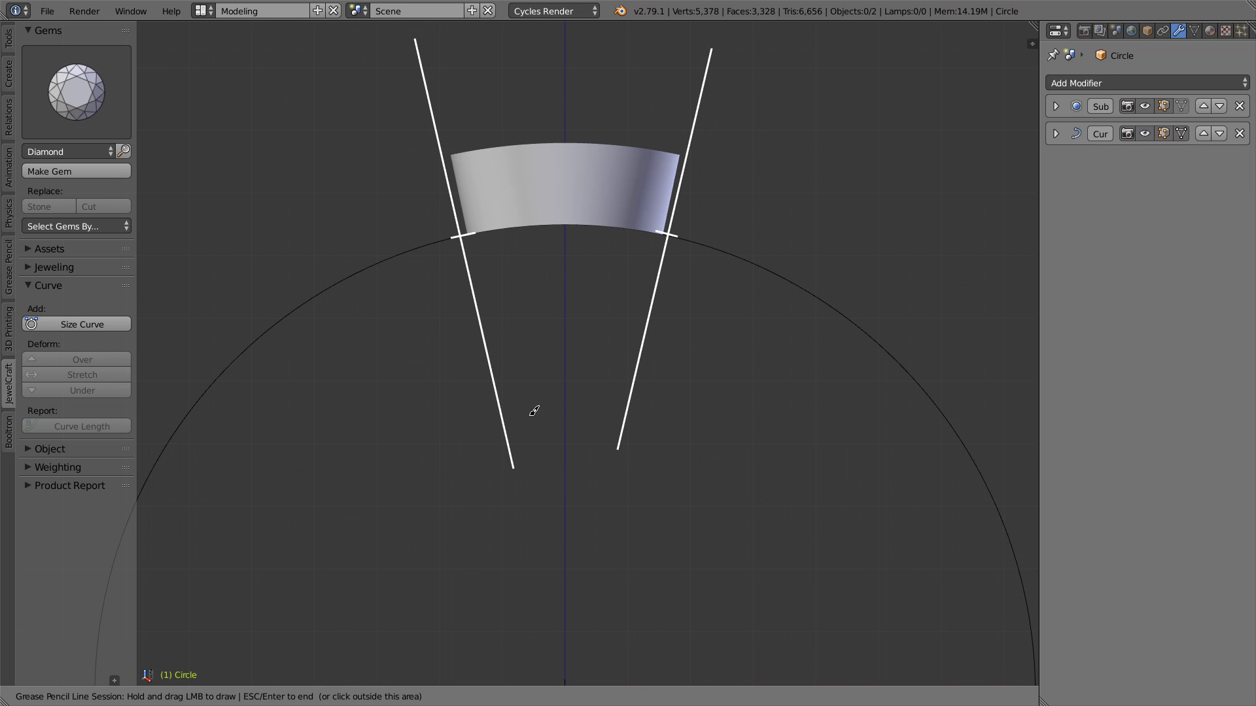
key(Escape)
Step: Select the curved band and start moving it along Z
right_click(554, 198)
key(g)
key(z)
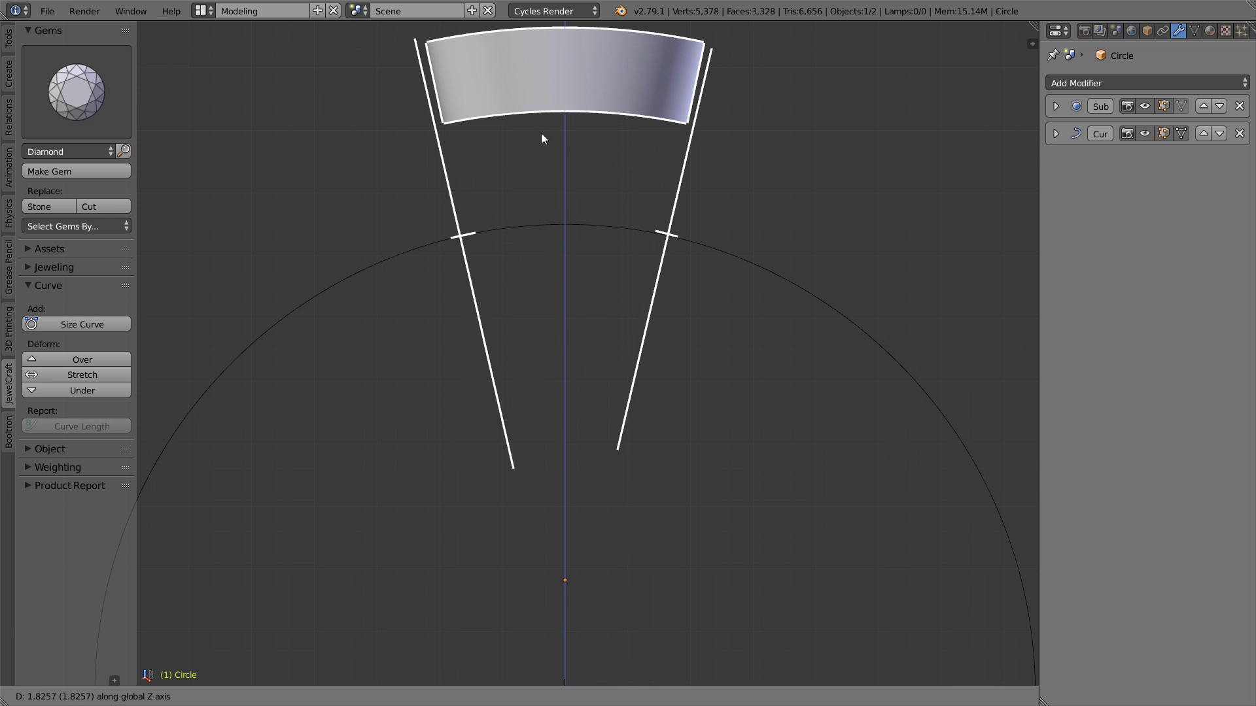
Step: Confirm the band's raised height, then toggle its Curve modifier twice to compare
click(535, 266)
middle_drag(583, 340, 528, 23)
scroll(669, 339, up, 3)
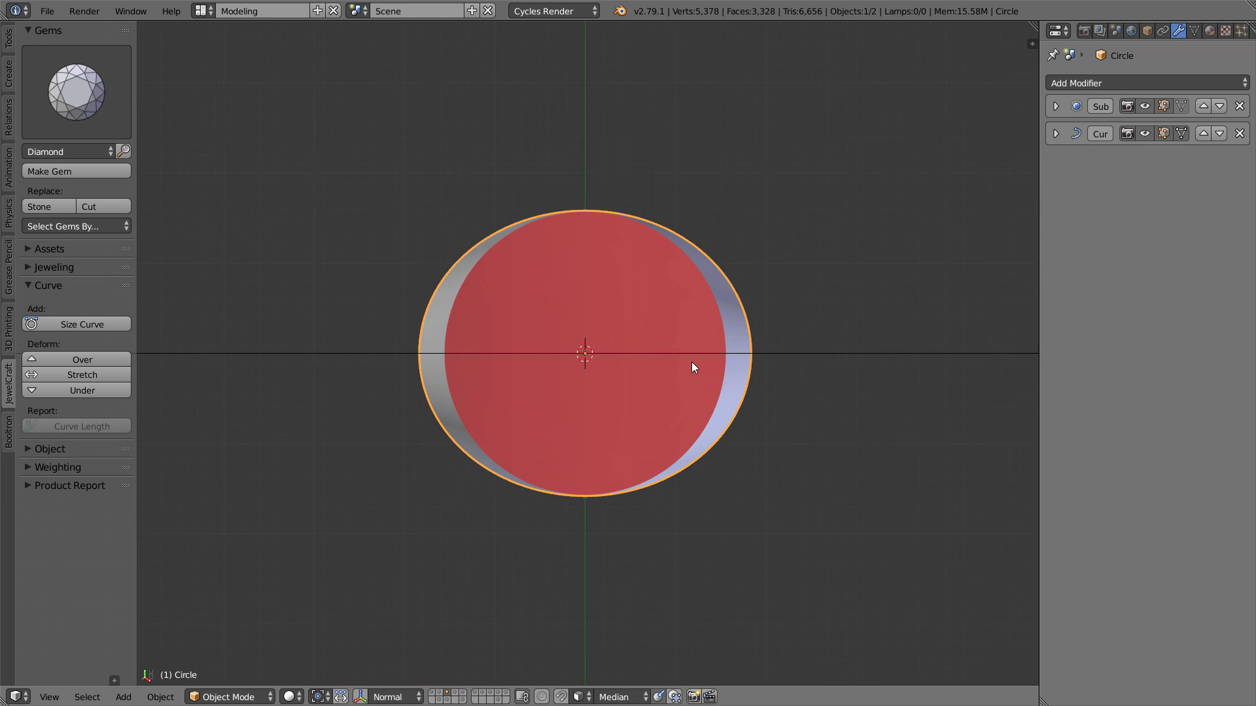
key(a)
click(1145, 133)
click(1145, 133)
click(1145, 133)
click(1145, 134)
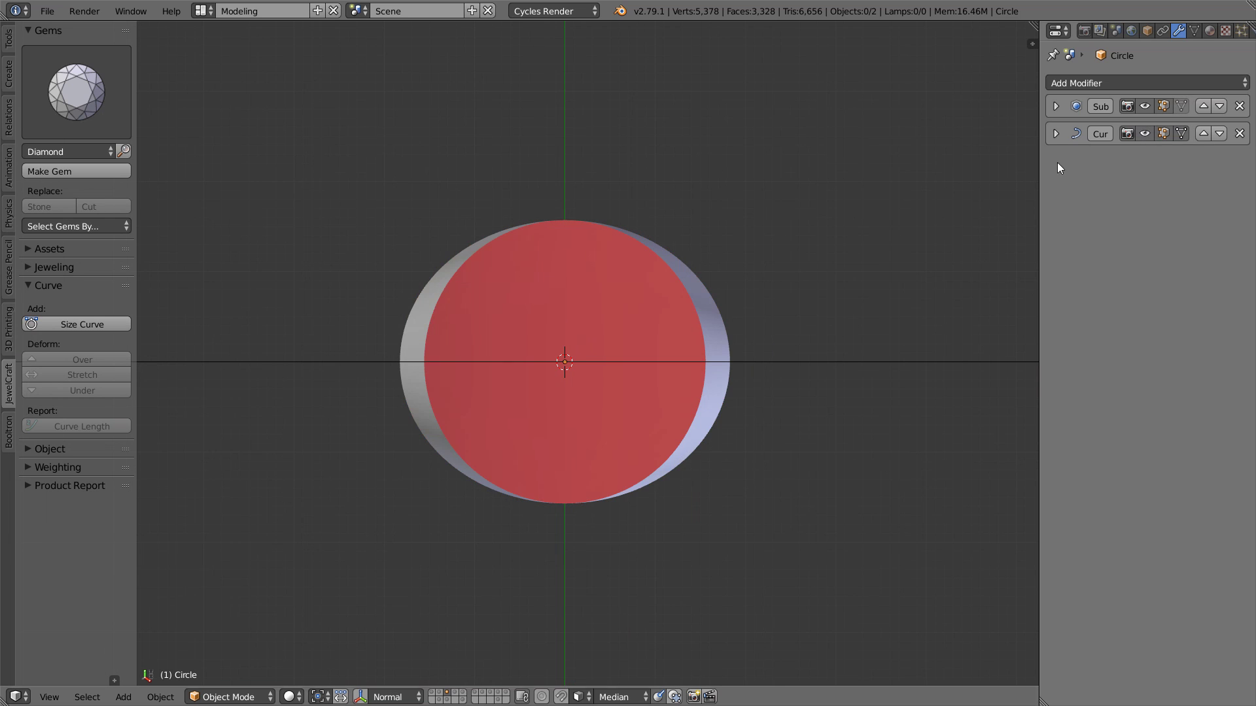
key(KP_1)
scroll(701, 320, down, 3)
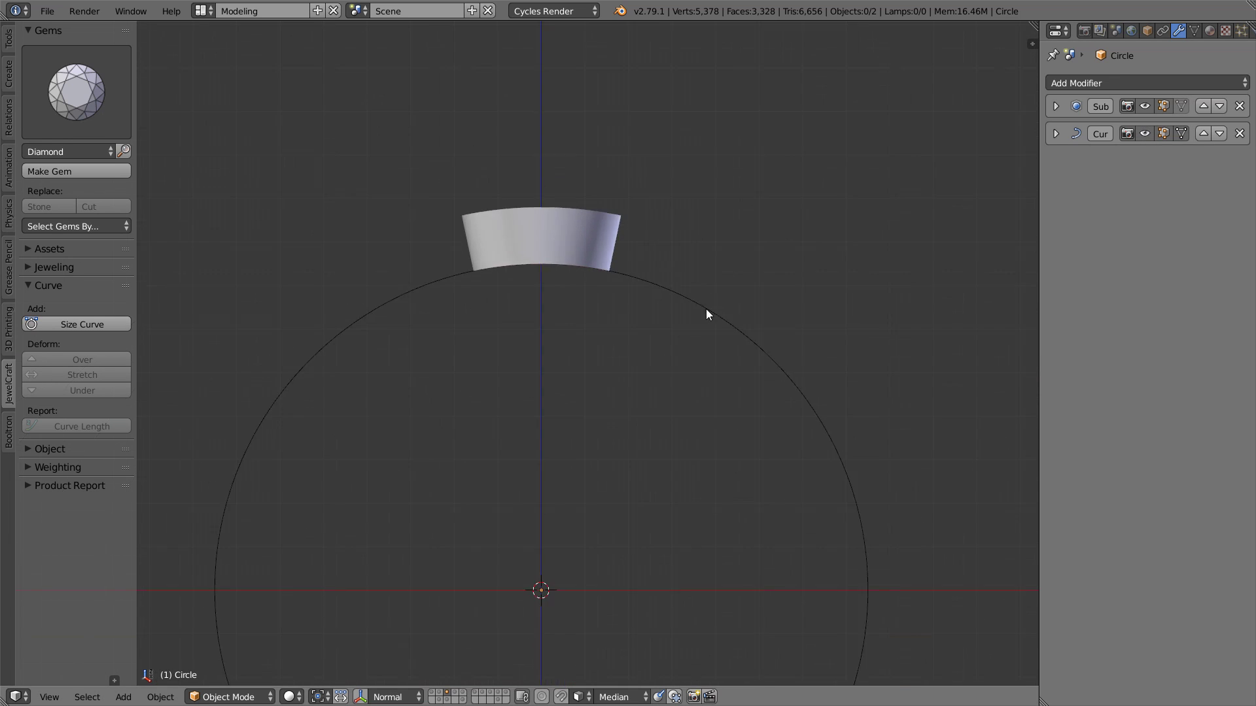
shift+middle_drag(659, 495, 657, 337)
Step: Reveal the larger outer circle and set the band's Curve modifier object to размер.001
key(alt+h)
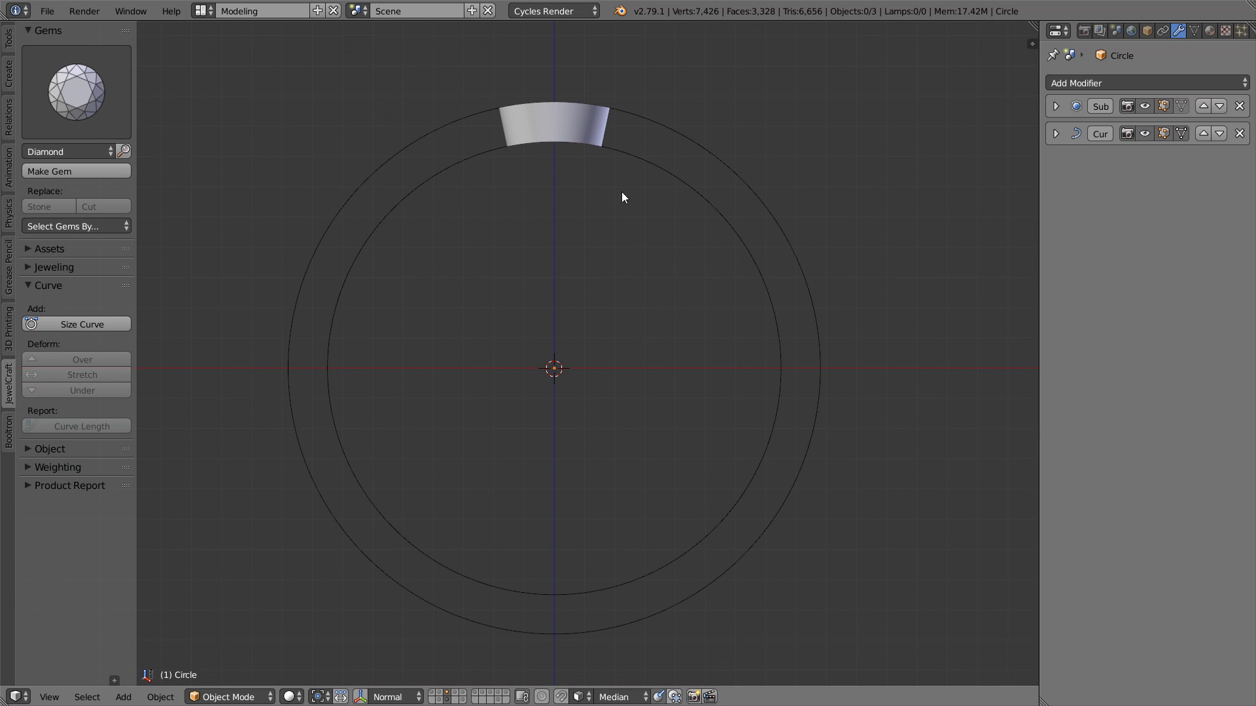
right_click(594, 124)
click(1055, 133)
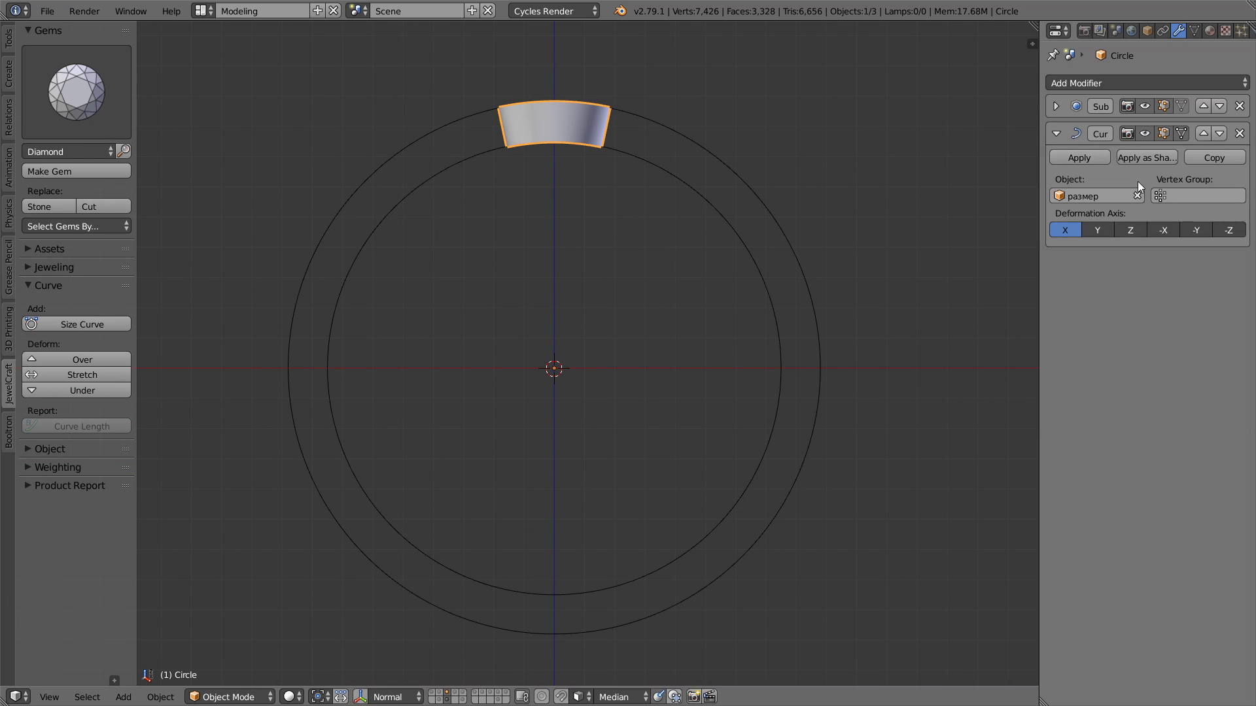
click(1139, 193)
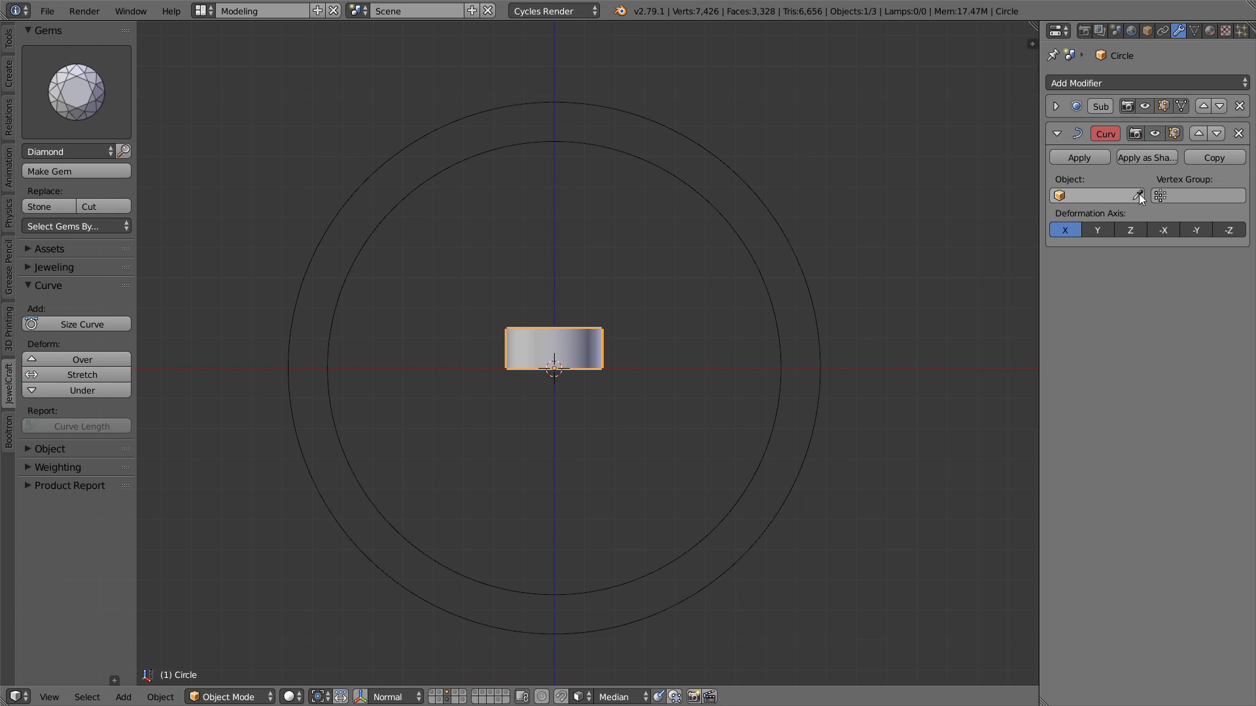
click(693, 133)
click(1055, 134)
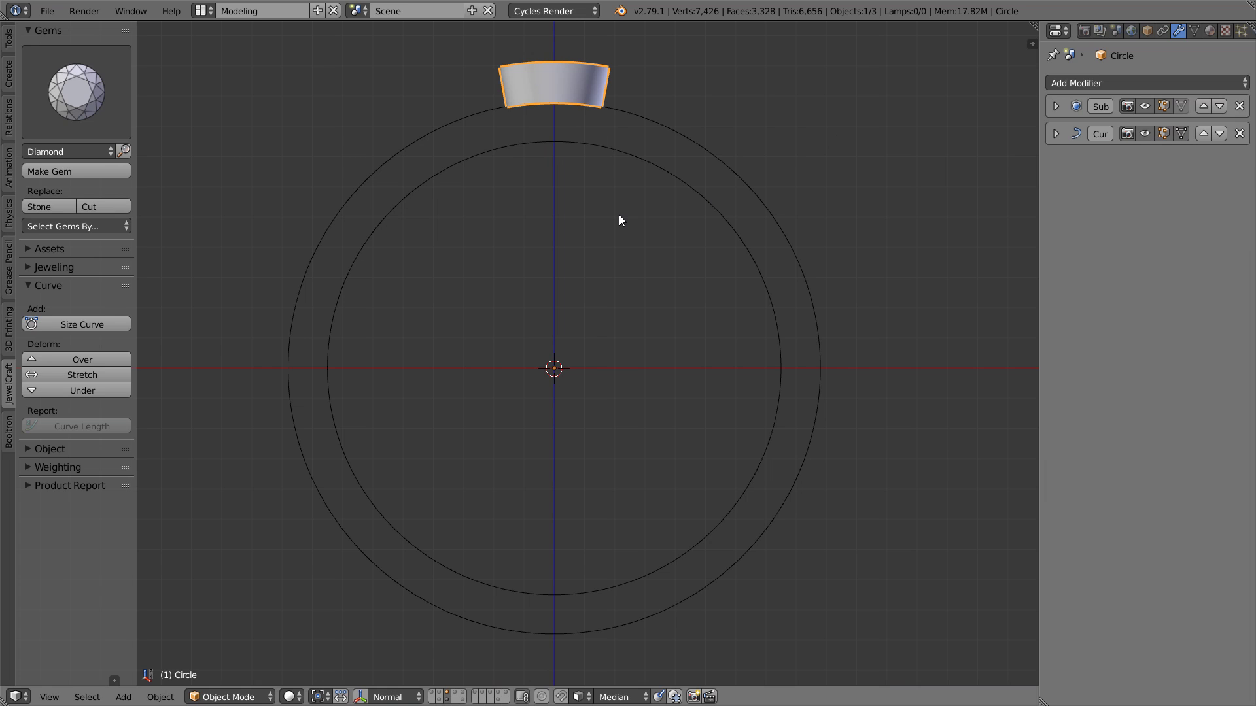
Step: Lower the band along Z and apply JewelCraft Over to seat it on the outer circle
key(g)
key(z)
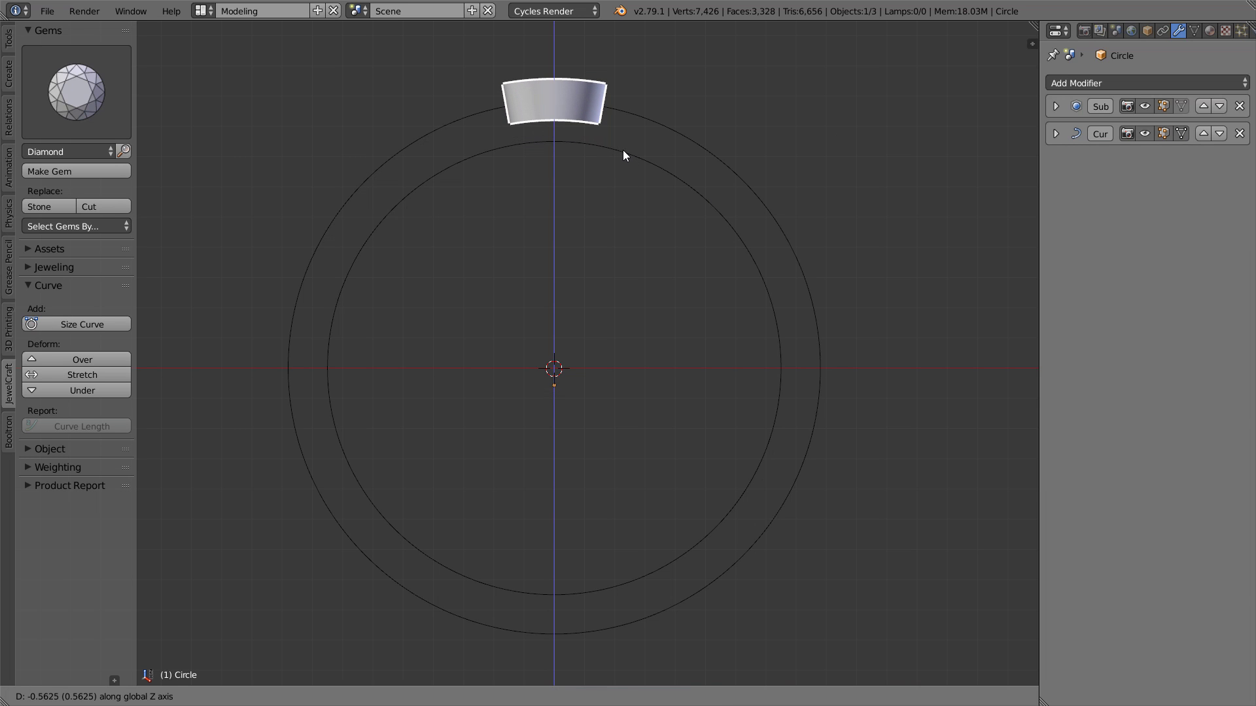
click(623, 163)
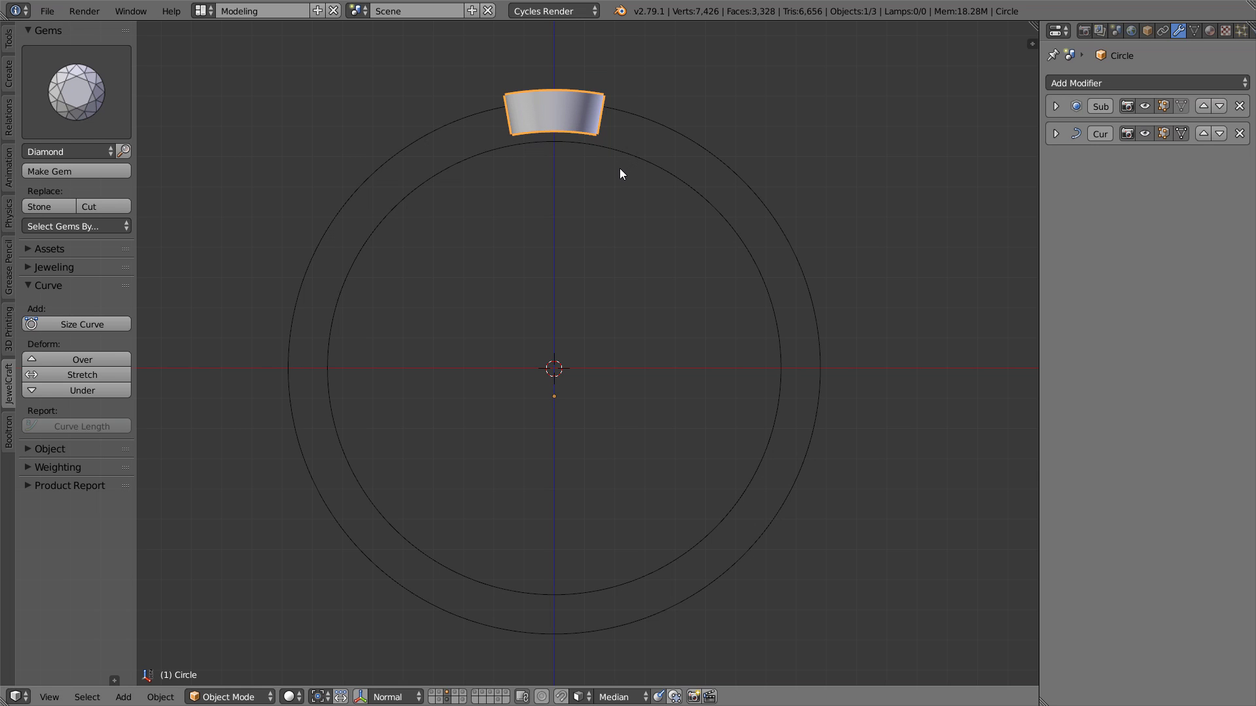
click(121, 357)
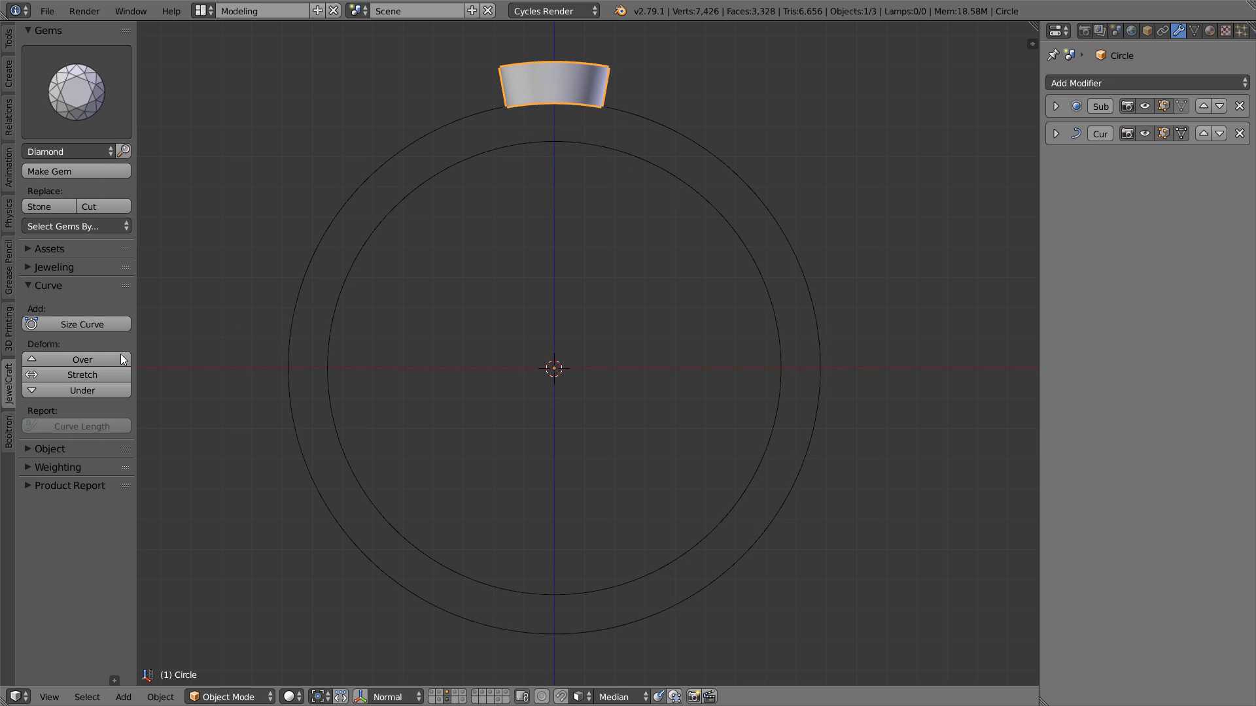
Step: Apply JewelCraft Under to the band and toggle its Curve modifier to compare
click(123, 394)
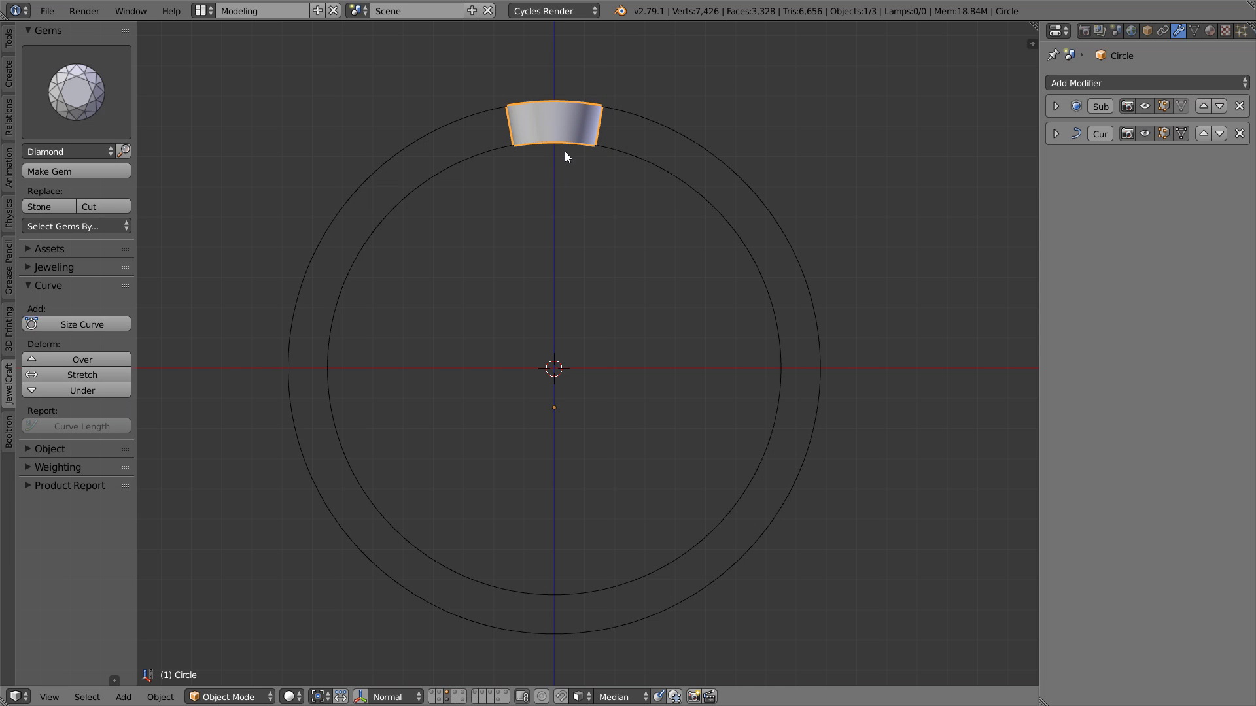
middle_drag(563, 158, 541, 309)
key(KP_Decimal)
key(KP_7)
click(1145, 133)
click(1144, 134)
click(1145, 134)
click(1145, 134)
Step: Inspect the band from below and from the top, toggling the Curve modifier again
right_click(550, 492)
middle_drag(550, 492, 552, 247)
middle_drag(499, 434, 501, 221)
key(KP_7)
key(a)
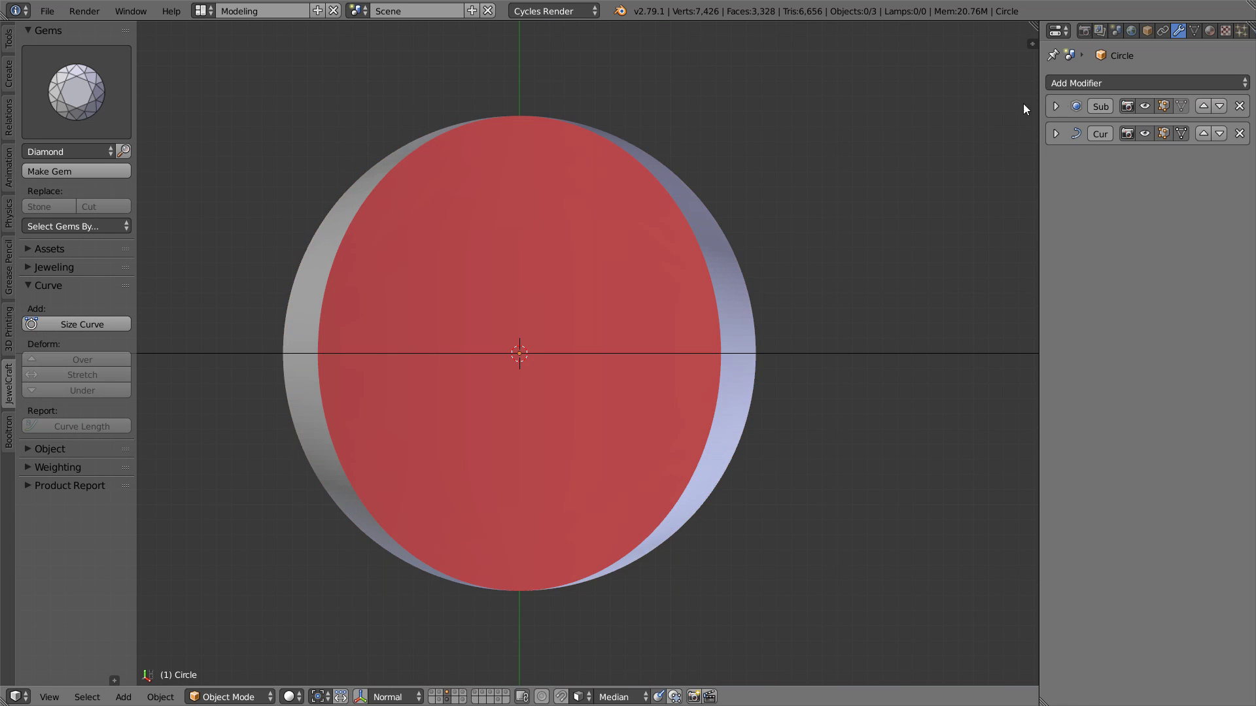
click(1144, 133)
click(1145, 133)
click(1145, 133)
click(1144, 134)
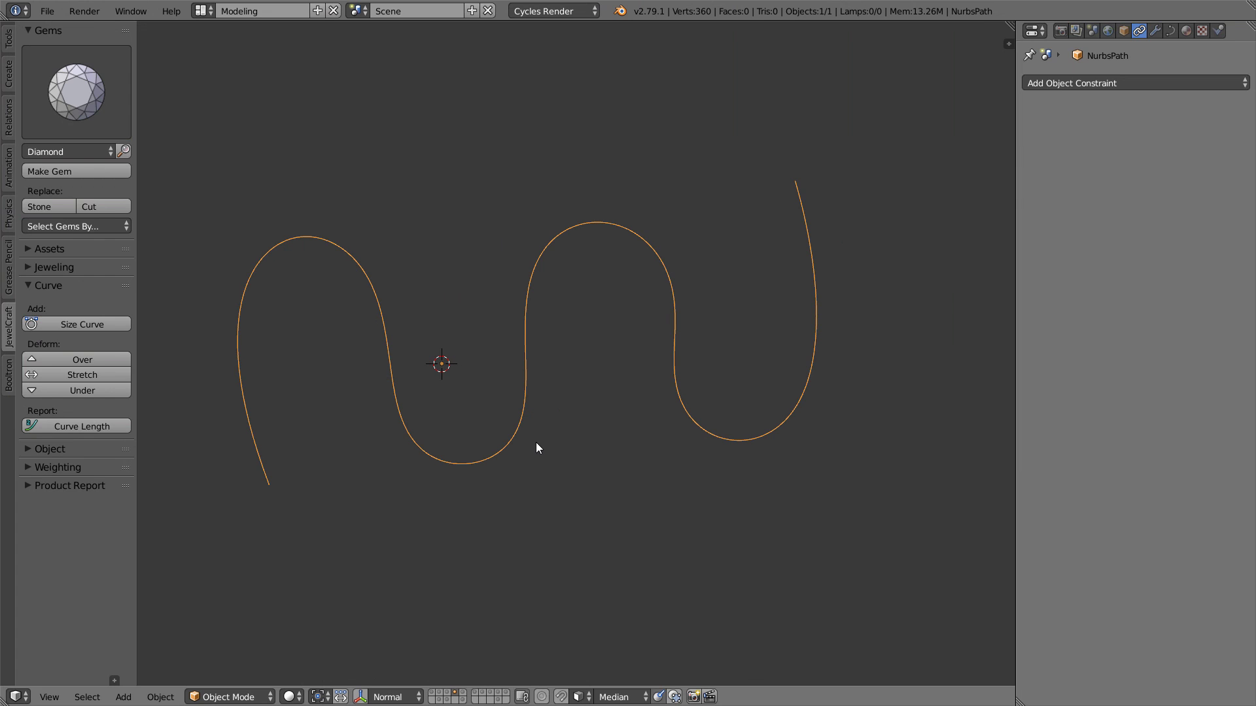
Step: Run Curve Length on the NurbsPath, reading 41.11 mm, and move the report aside
click(102, 426)
drag(88, 413, 220, 180)
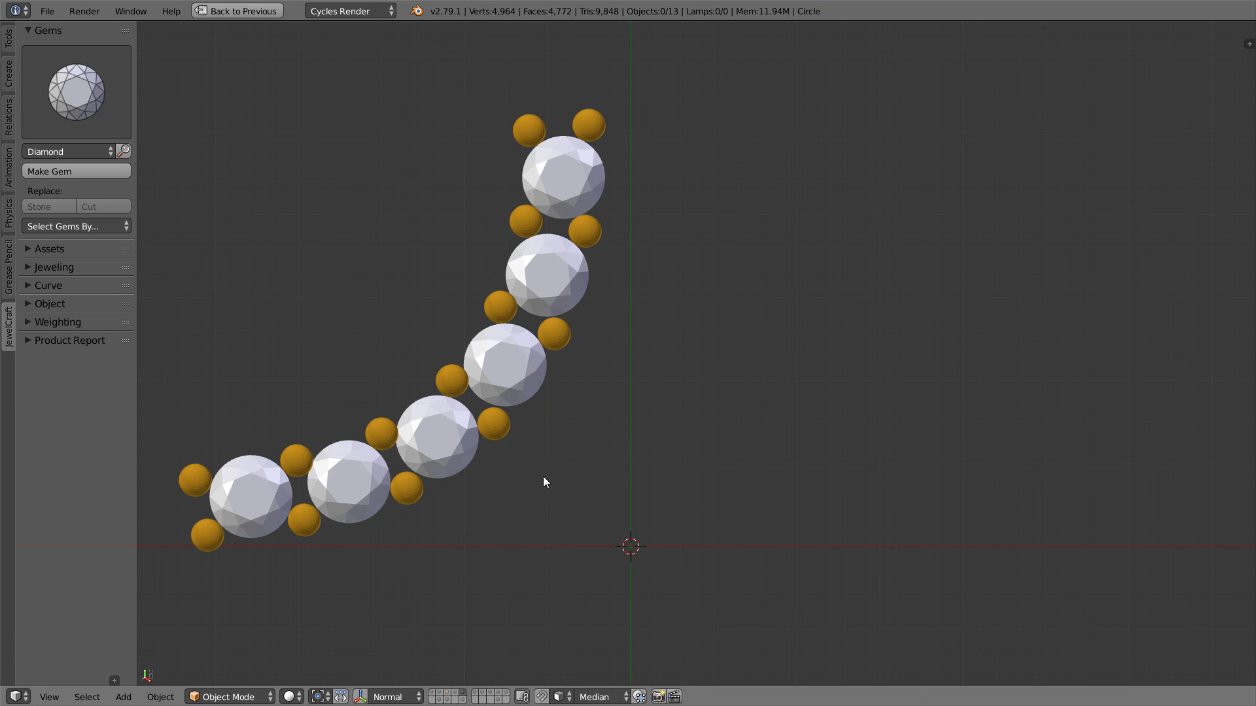
Step: Select all gems and prongs, apply Mirror Objects, and adjust Rotation Z in the redo panel
click(85, 306)
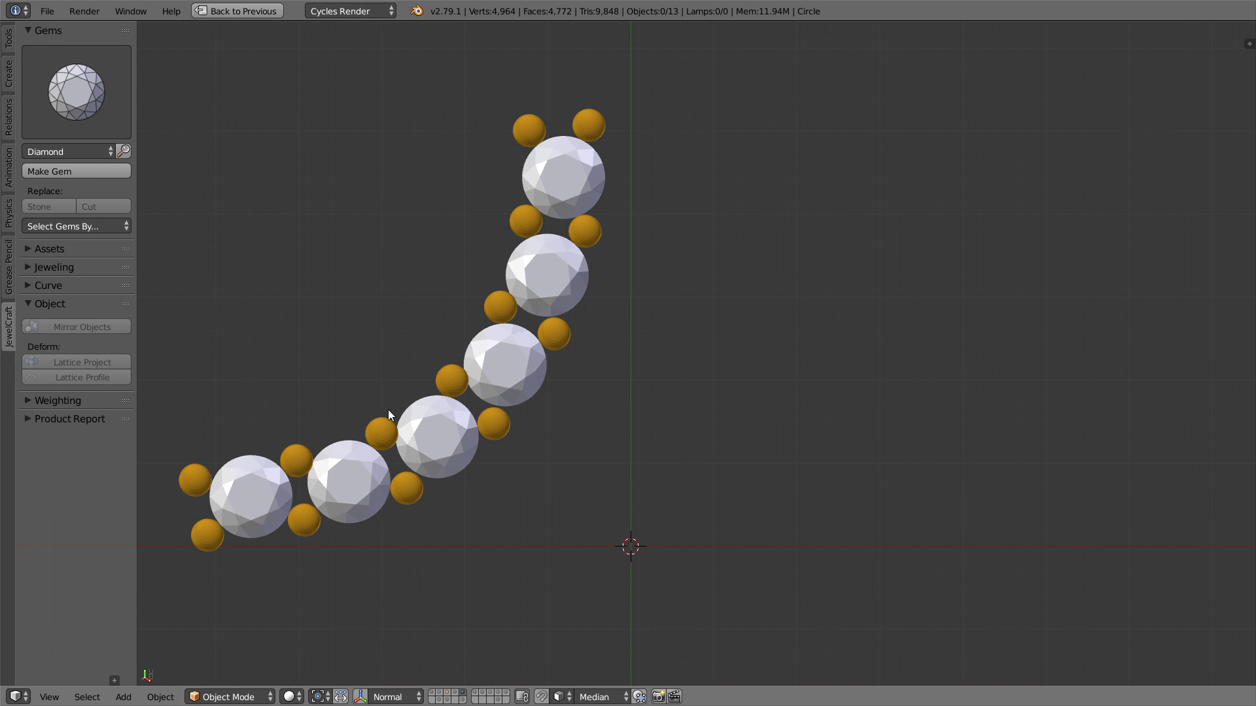
click(417, 416)
key(a)
key(a)
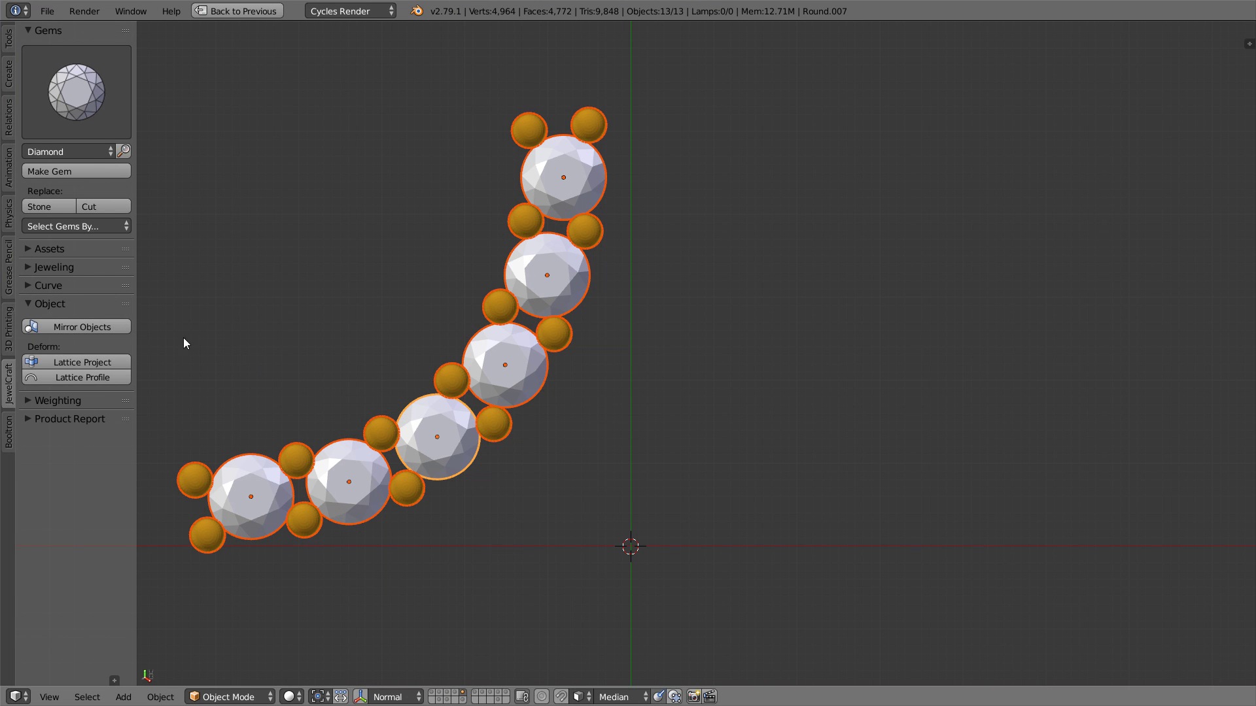
click(119, 325)
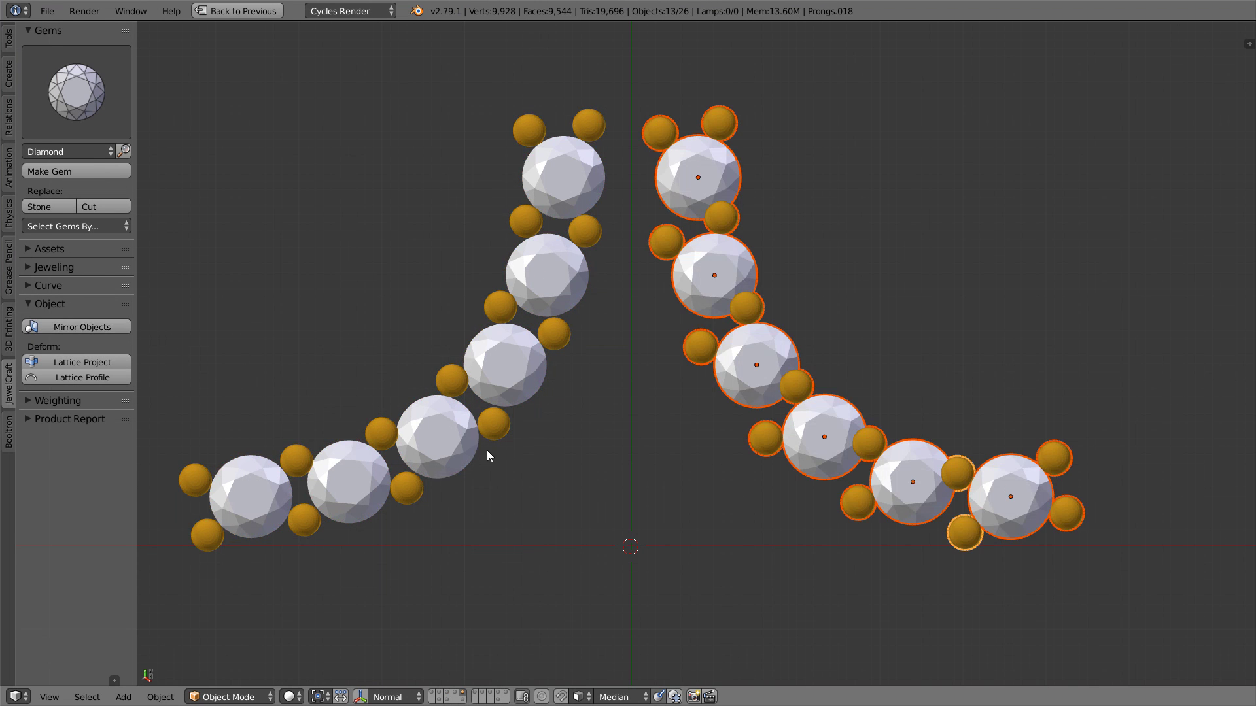
key(F6)
drag(731, 565, 650, 547)
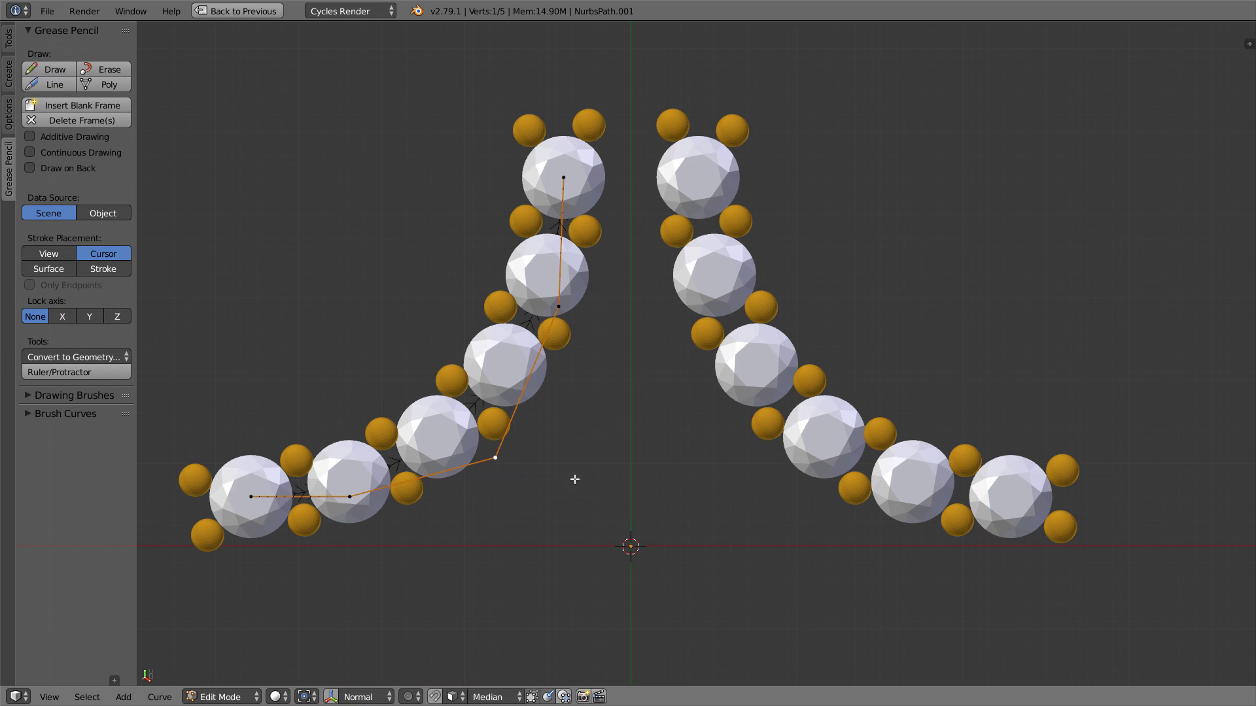
Step: Move a path vertex to reshape the chain, try moving prongs, then undo the mirrored copy
key(g)
click(495, 458)
right_click(563, 175)
key(g)
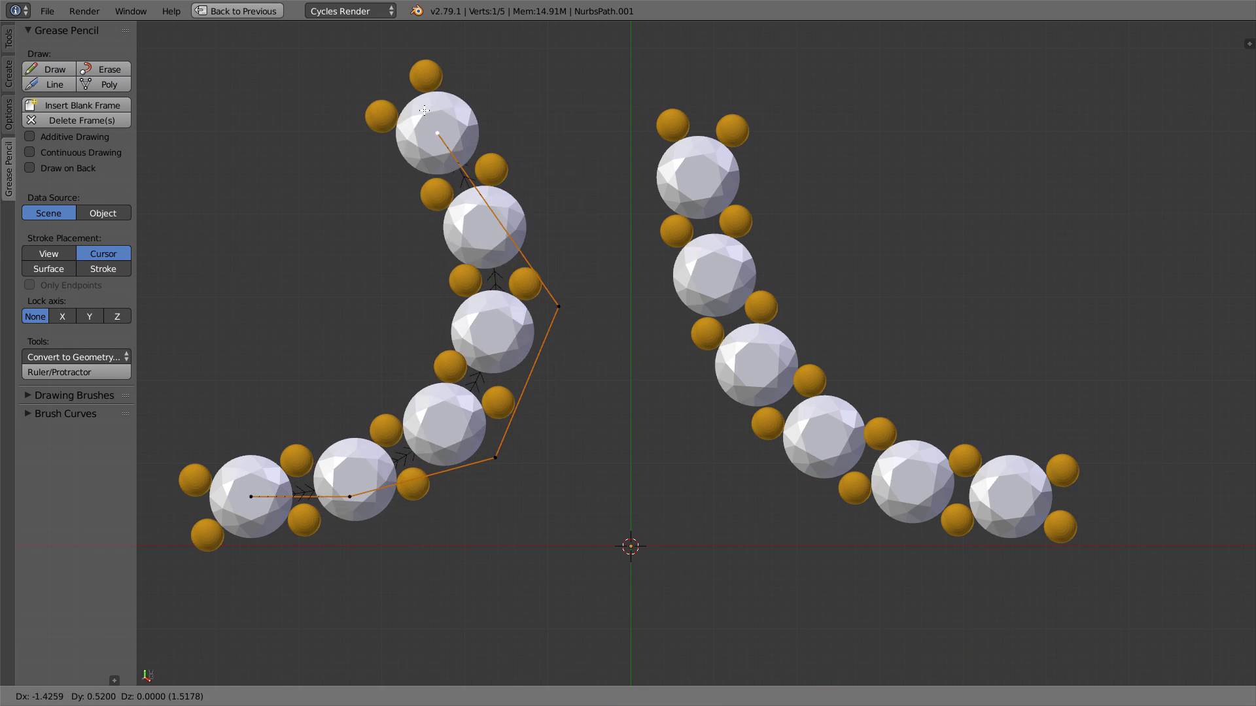
key(Escape)
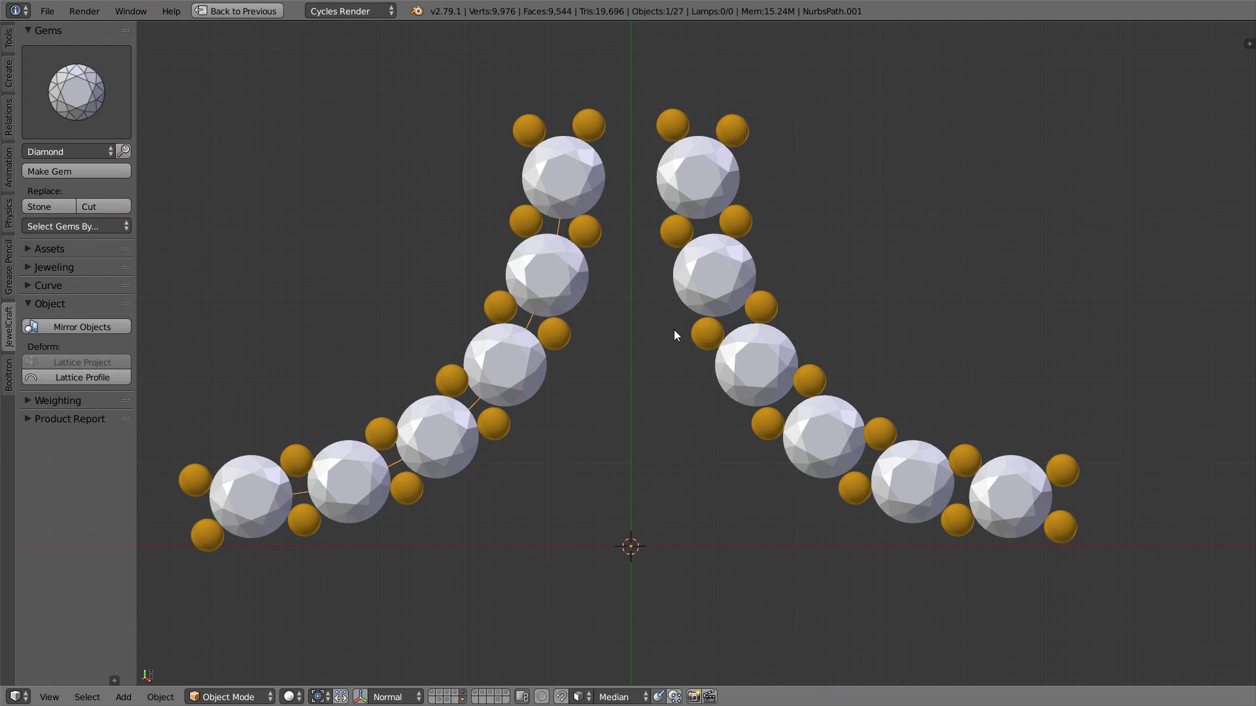
right_click(735, 221)
key(g)
key(Escape)
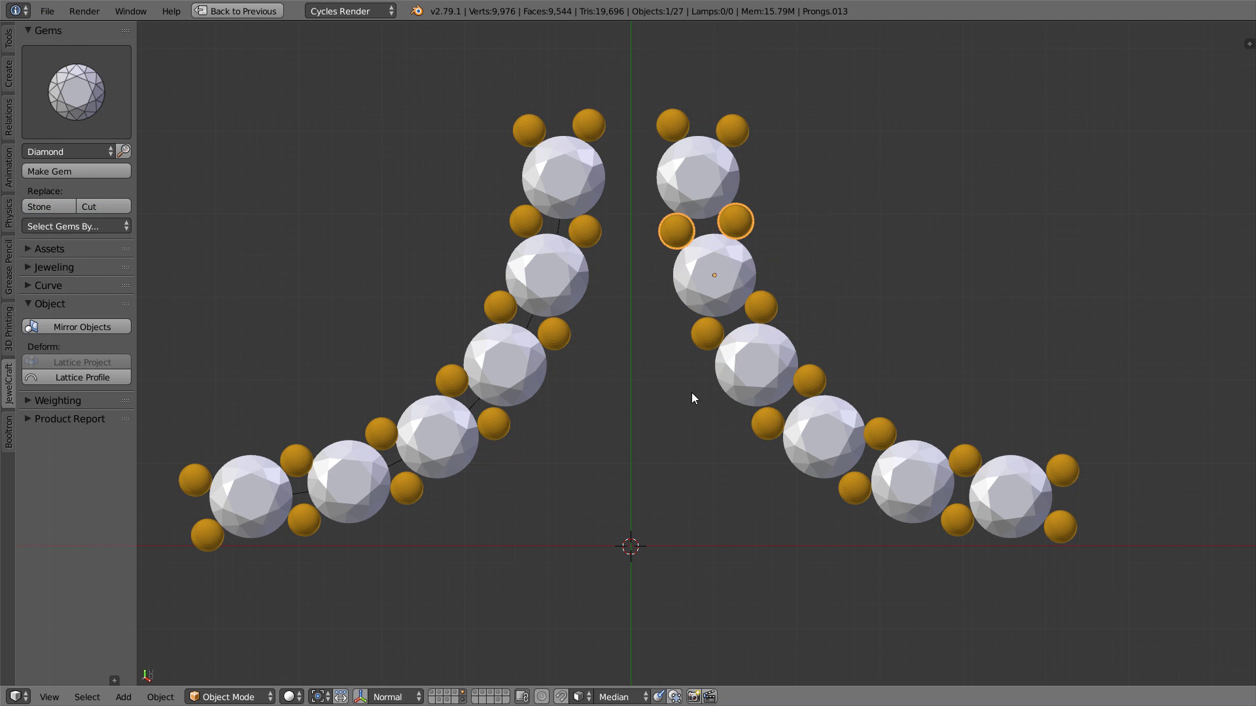
key(ctrl+z)
Step: Mirror the gems and prongs again with Rotation Z set to about -9.9°
click(119, 326)
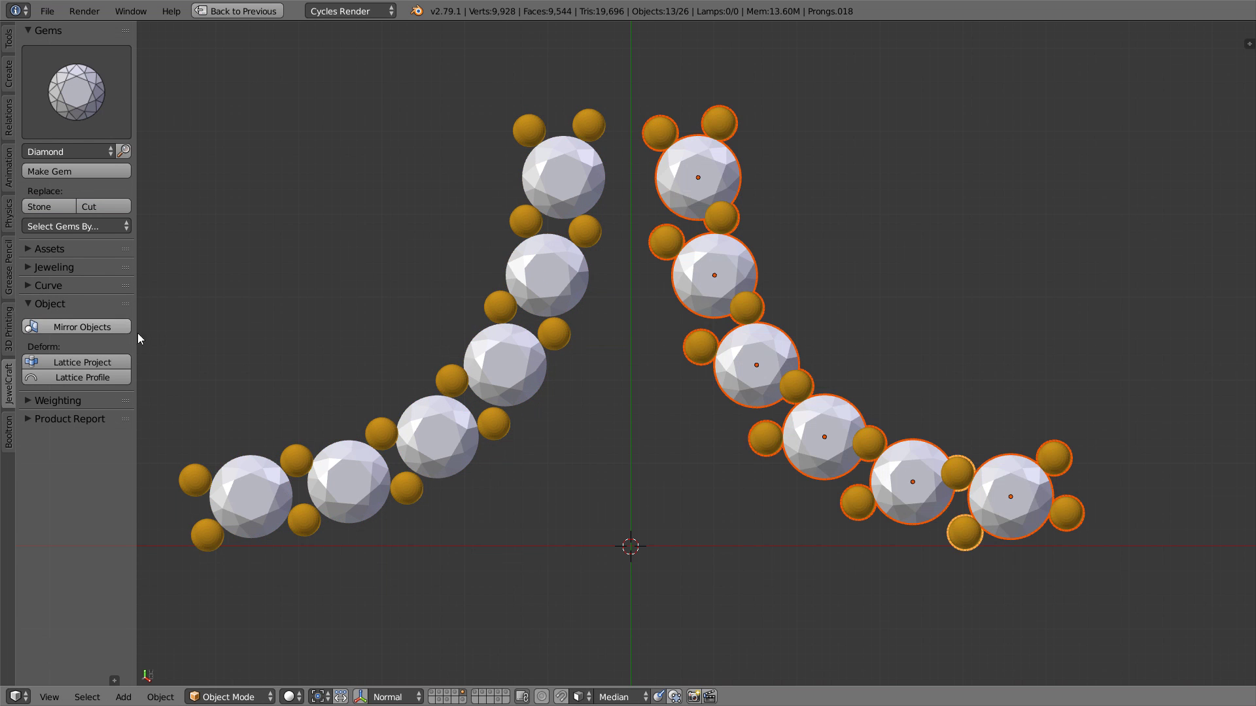
key(F6)
drag(732, 565, 701, 565)
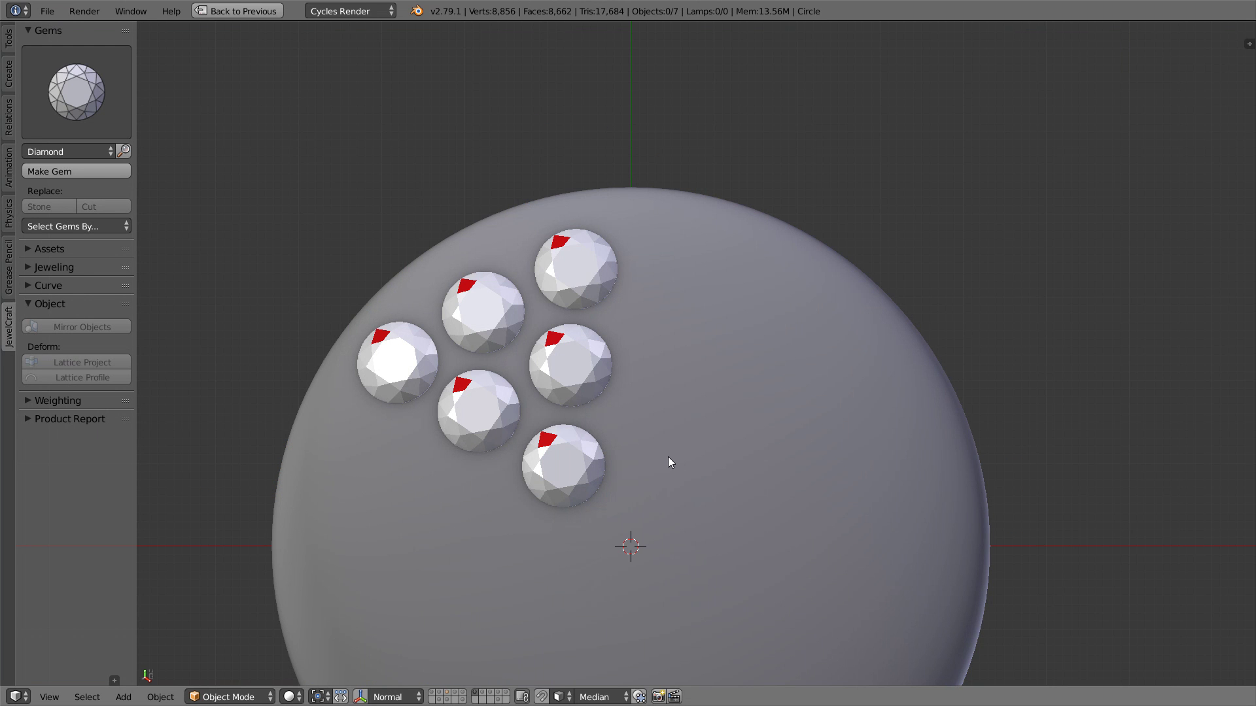
Step: Select the six gems on the sphere's left side and mirror them to the right with Mirror Objects
click(563, 451)
shift+click(574, 375)
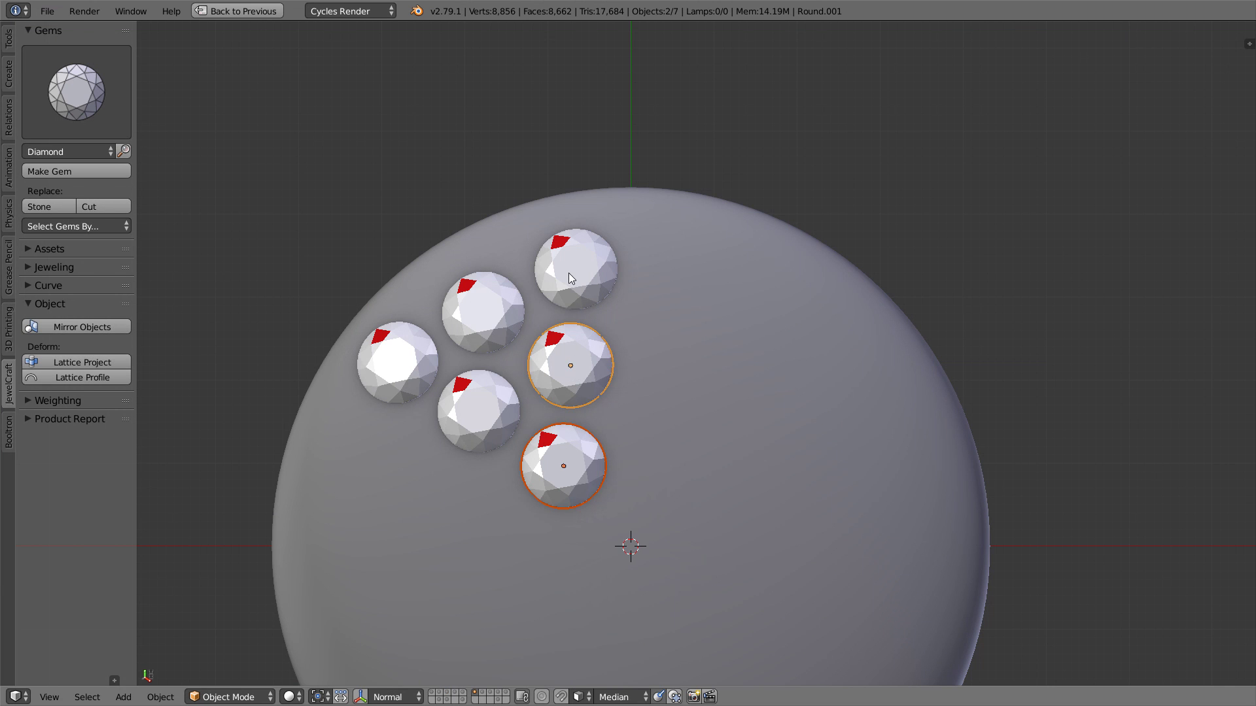
shift+click(564, 273)
shift+click(479, 317)
shift+click(472, 407)
shift+click(407, 365)
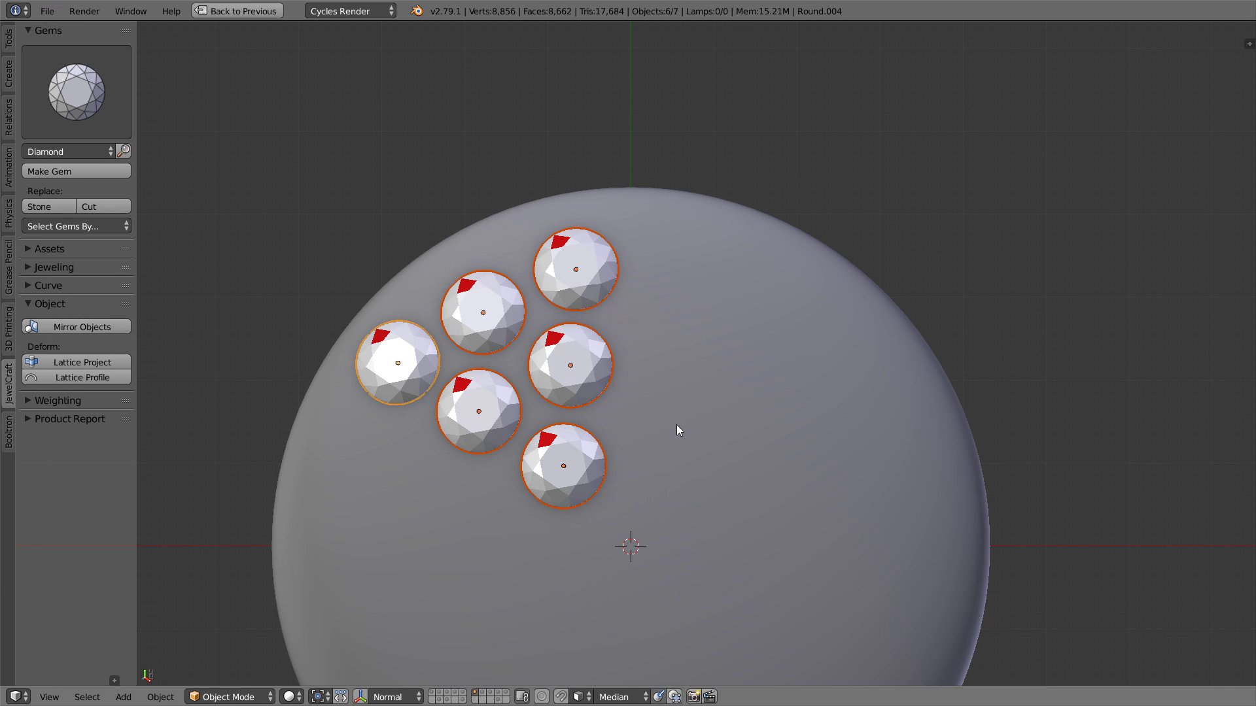
click(109, 327)
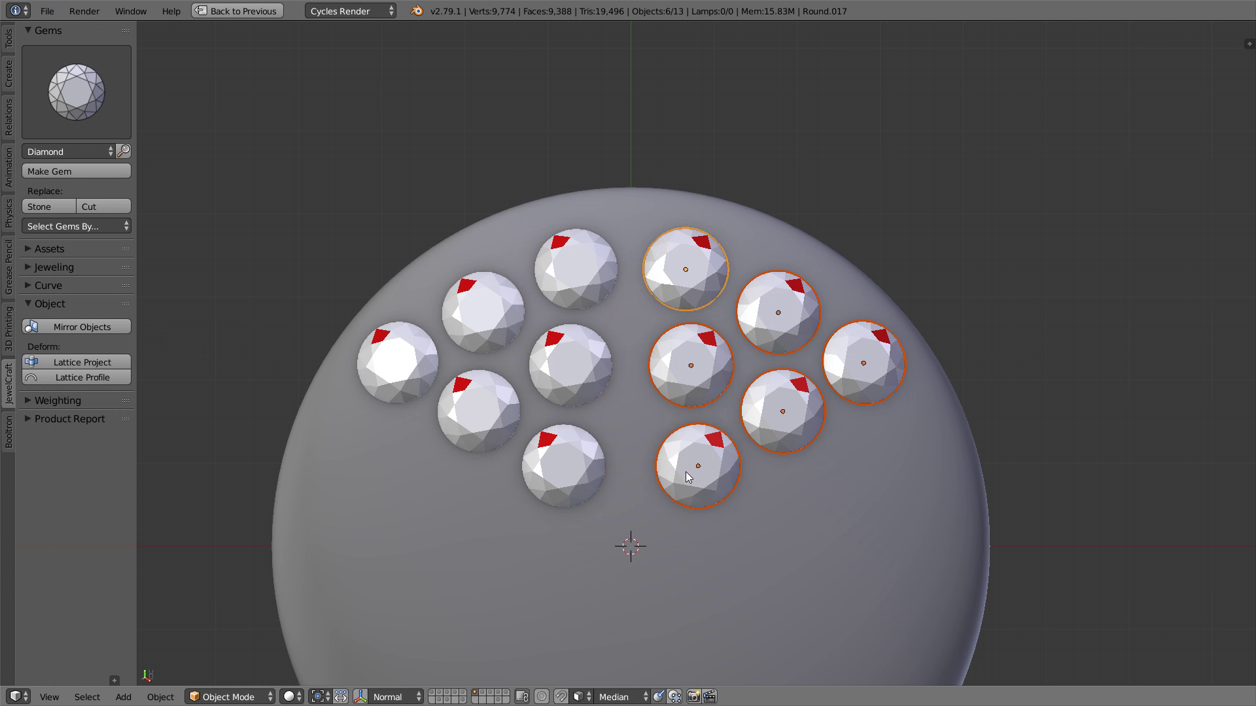
Step: View the sphere from a low angle and reselect the six left gems, making the top gem active
shift+middle_drag(683, 479, 628, 465)
scroll(577, 449, up, 1)
middle_drag(539, 364, 653, 468)
key(a)
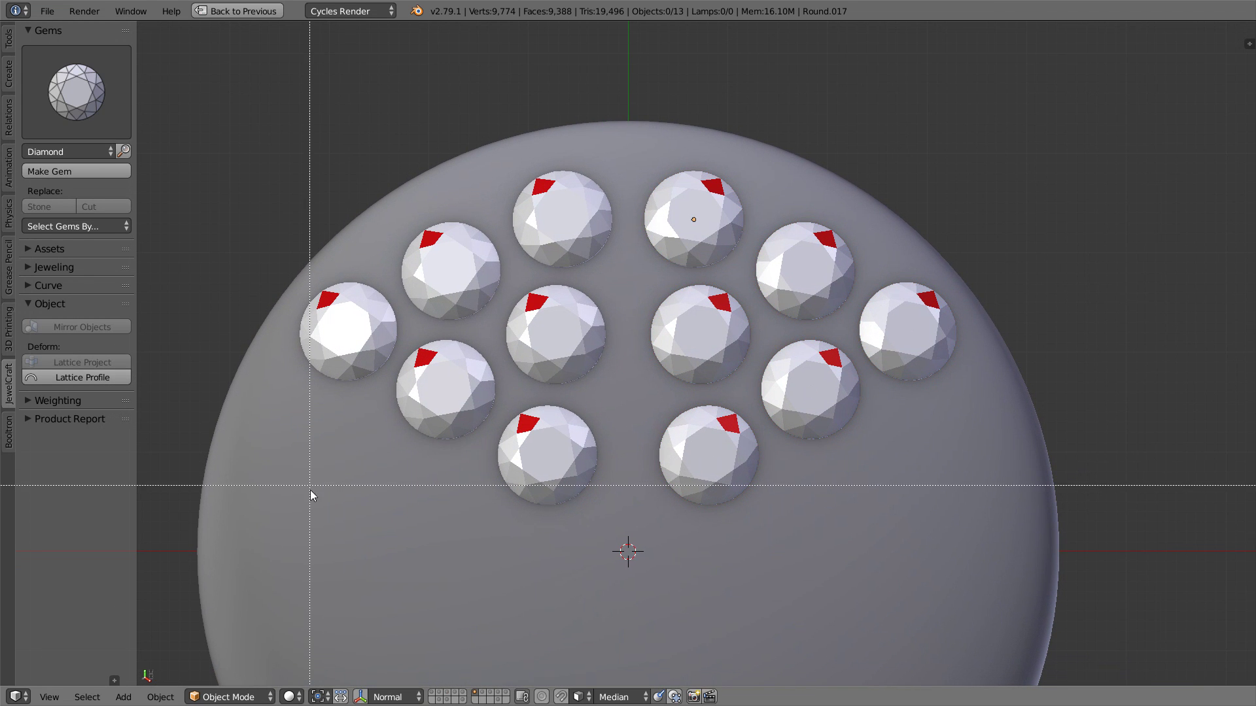
key(ctrl+z)
shift+right_click(549, 238)
click(66, 269)
Step: Add prongs to the six left gems with automated presets off, shifting Position and removing Intersection
click(79, 305)
key(F6)
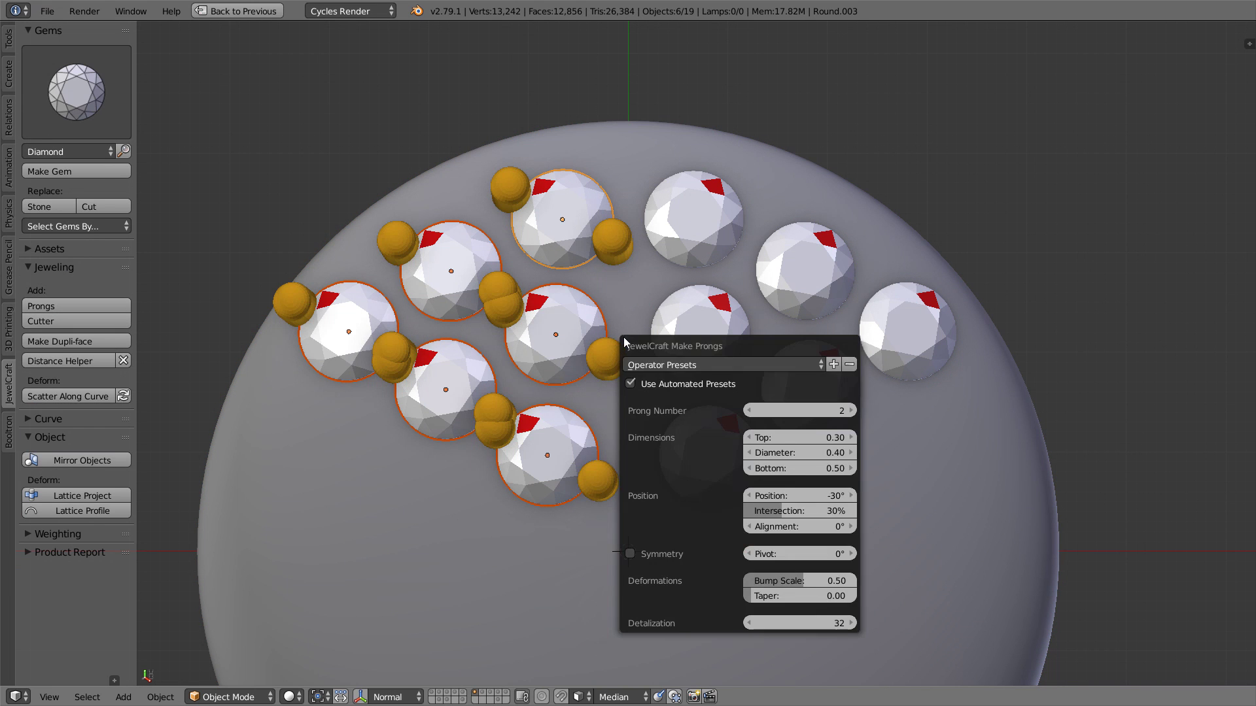
click(661, 386)
drag(674, 345, 716, 278)
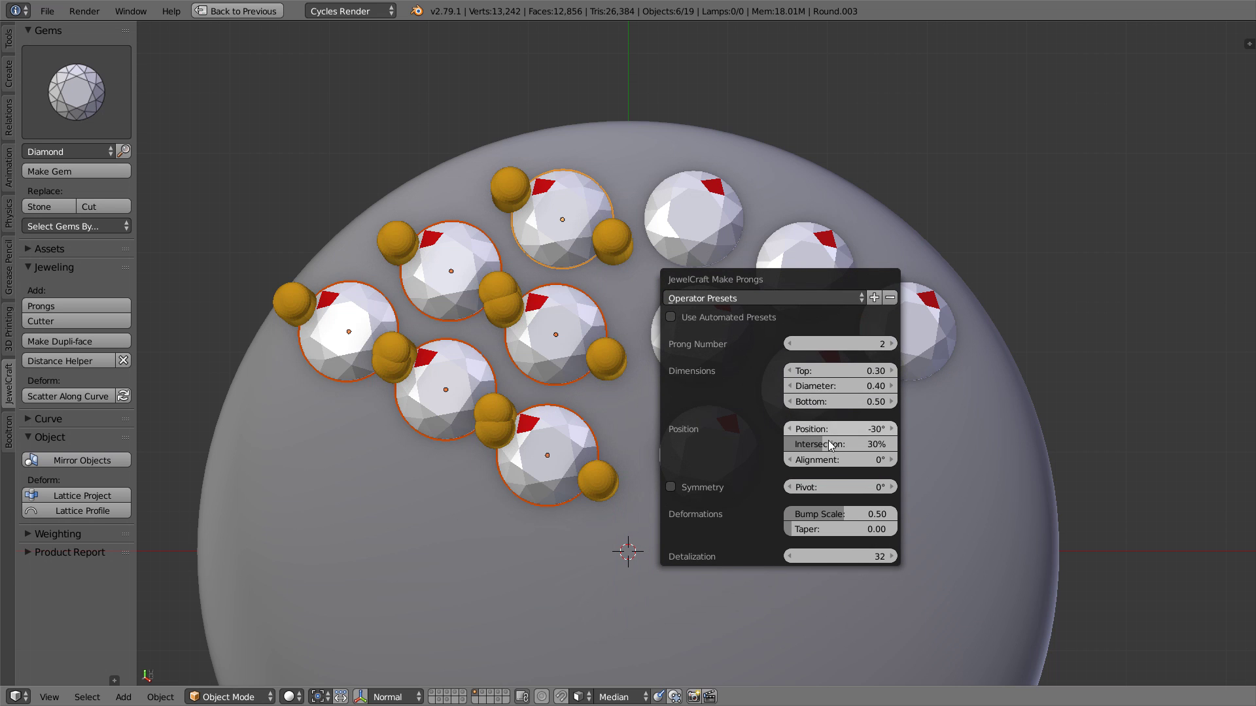
drag(837, 429, 881, 429)
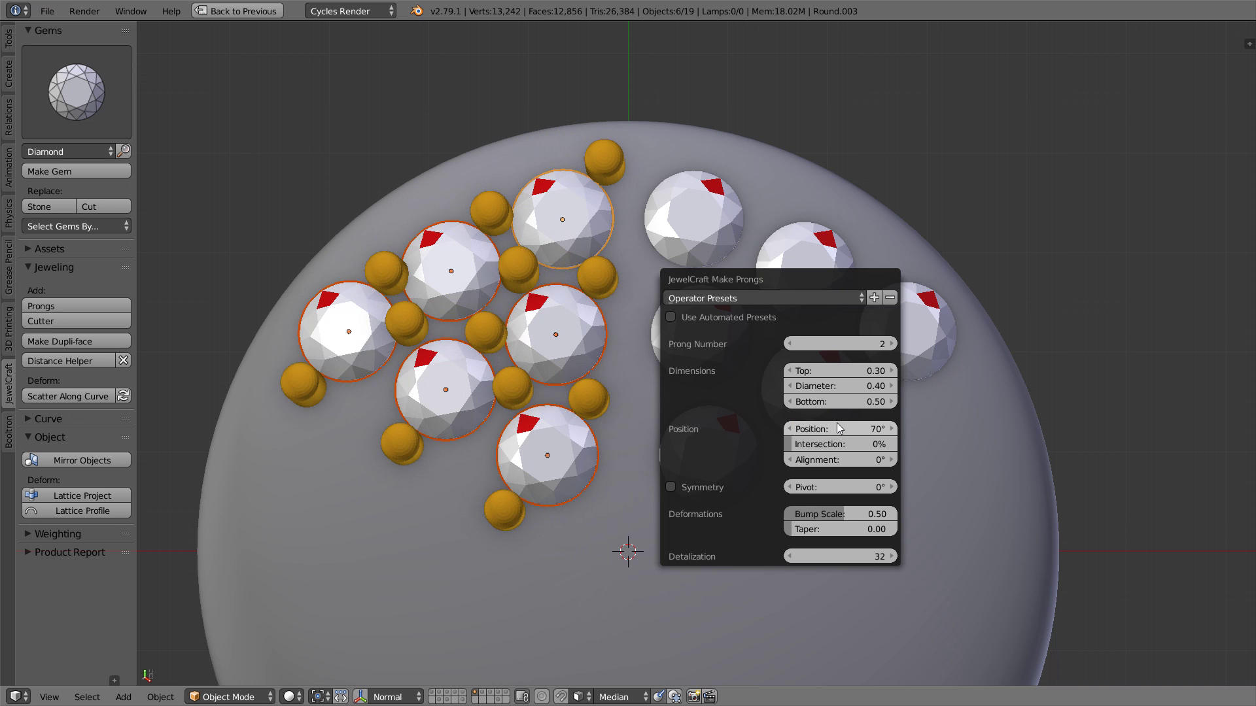
Step: Select all prongs by shared material and mirror them onto the right-side gems
right_click(595, 399)
key(shift+l)
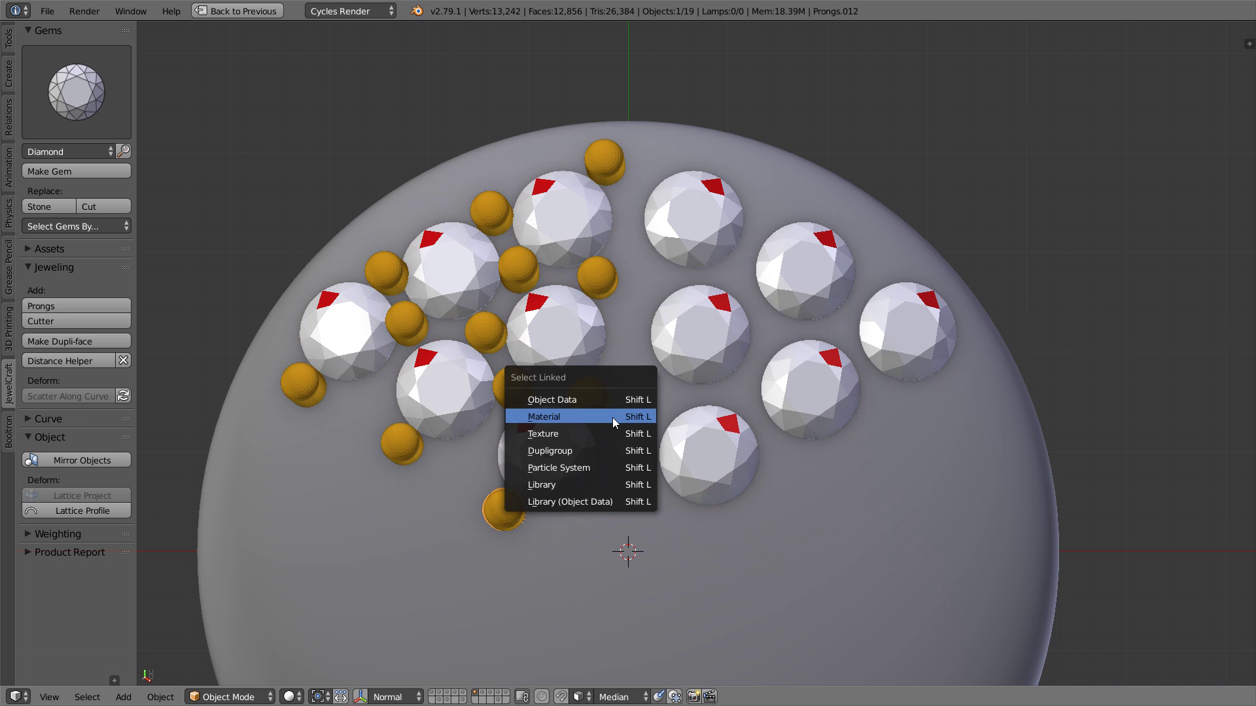
click(612, 417)
click(119, 462)
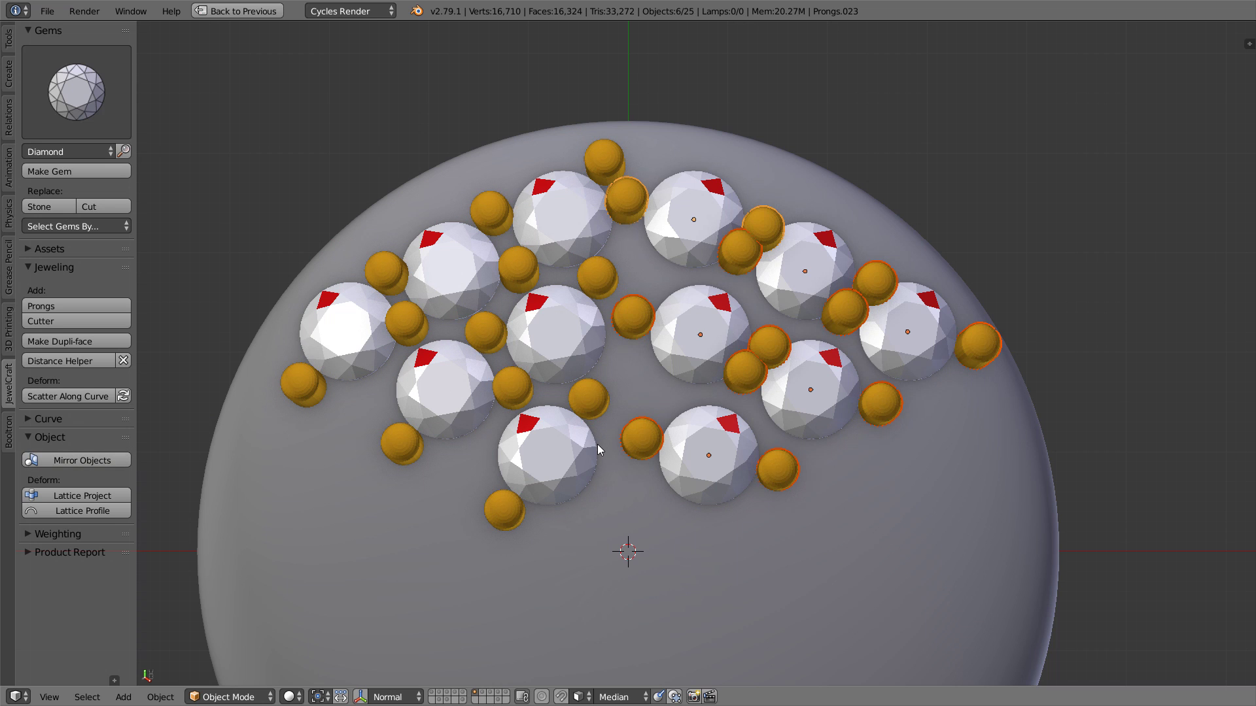
Step: Select the top-left and top-right gems
scroll(656, 381, up, 2)
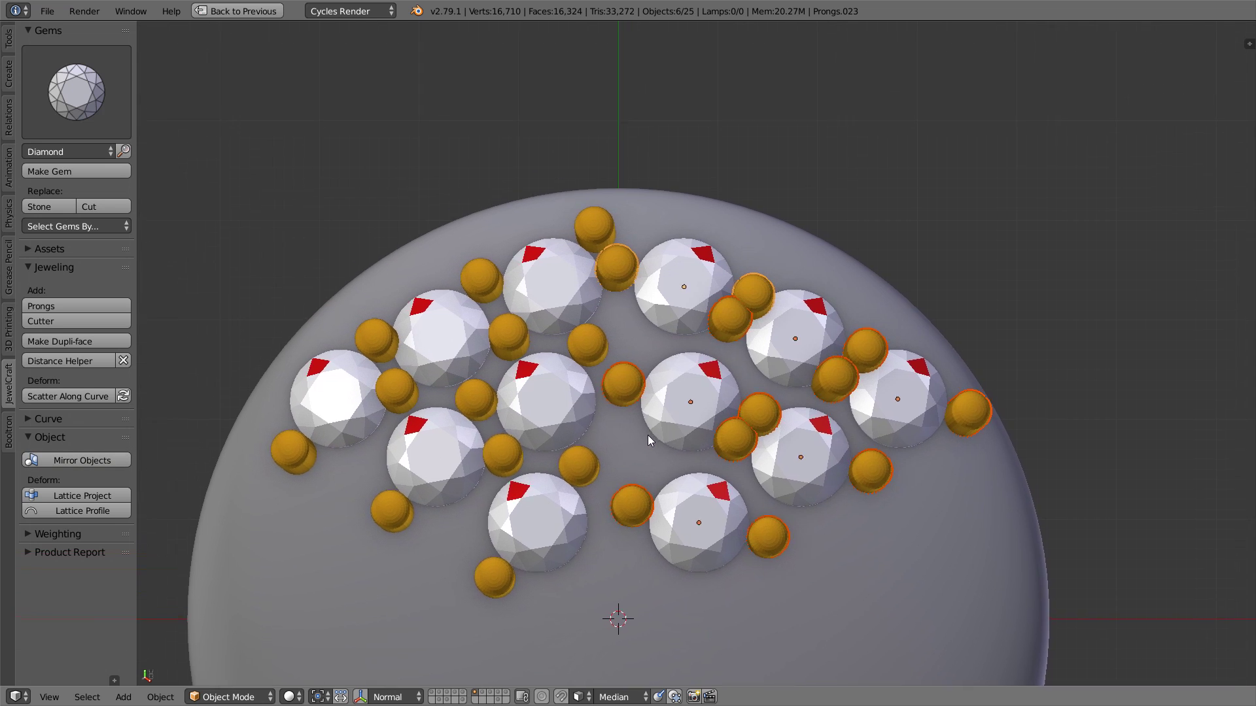
click(531, 281)
scroll(562, 280, up, 3)
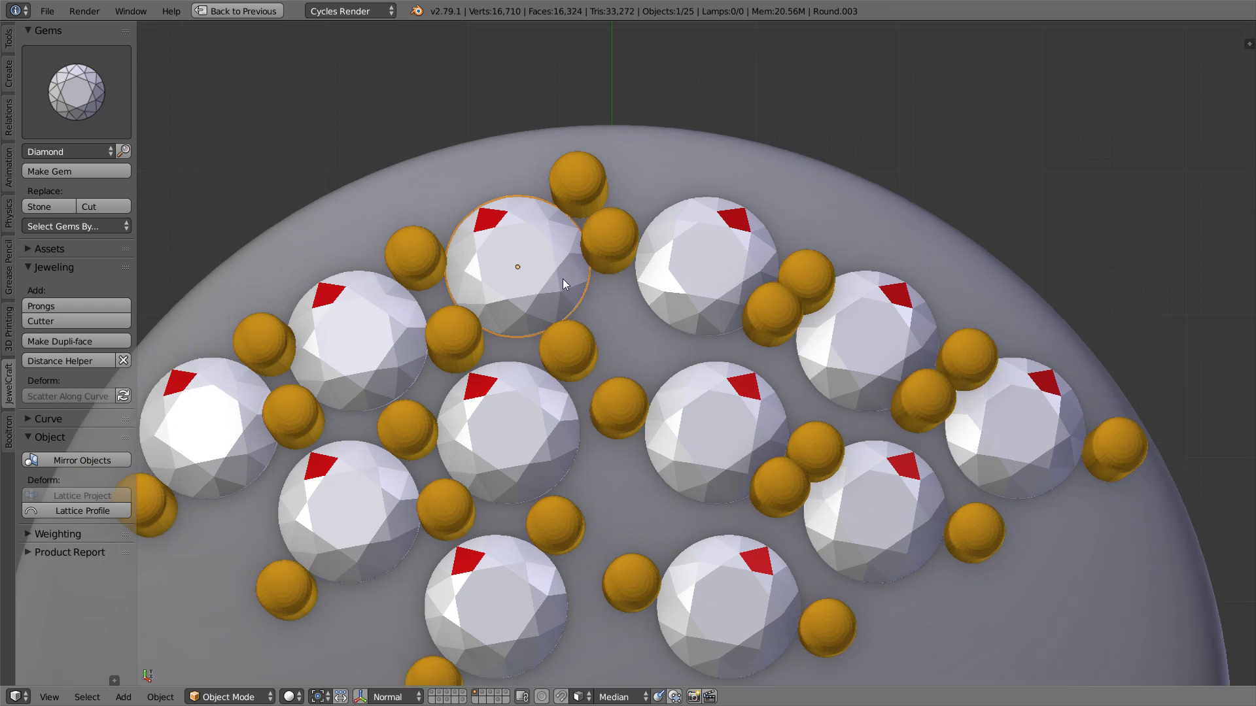
shift+click(722, 260)
Step: Sketch Grease Pencil prong-angle guides over both top gems, then pick a prong for select-by-material
drag(500, 250, 442, 168)
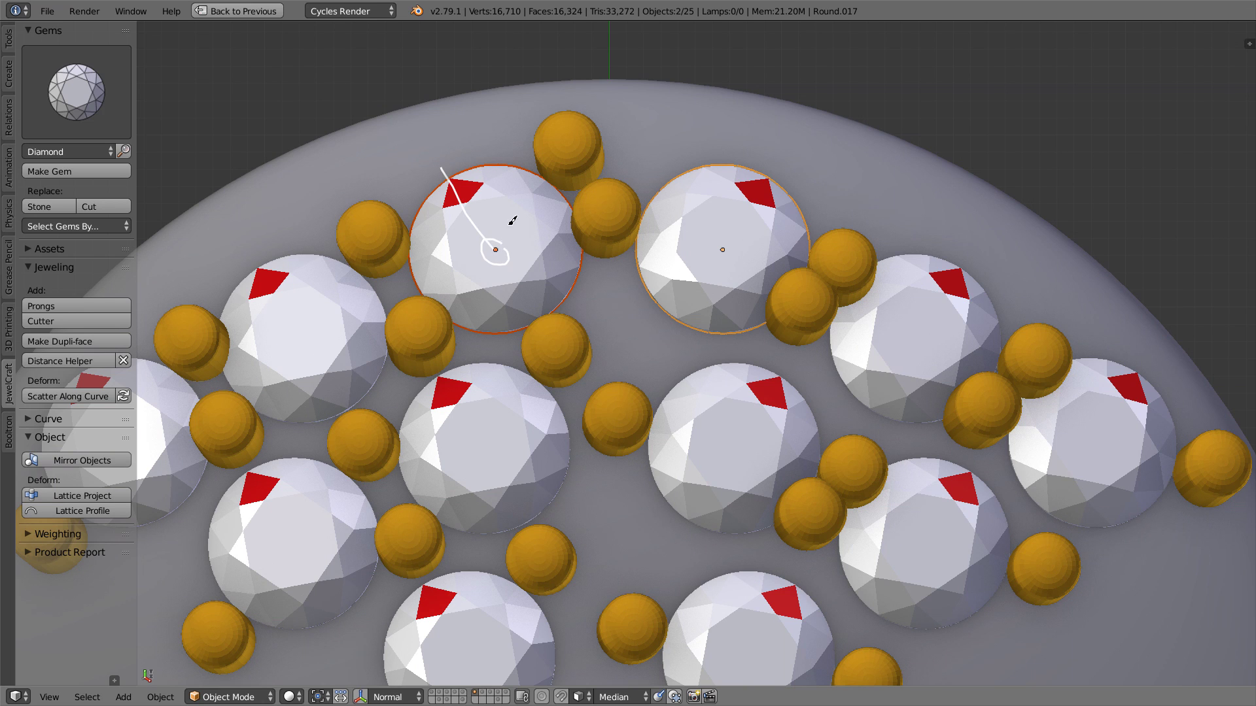
mouse_move(497, 247)
mouse_down()
mouse_move(562, 144)
mouse_move(550, 159)
mouse_up()
mouse_move(718, 234)
mouse_down()
mouse_move(723, 246)
mouse_move(779, 163)
mouse_up()
drag(723, 248, 844, 254)
mouse_move(785, 169)
mouse_down()
mouse_move(814, 194)
mouse_move(832, 250)
mouse_up()
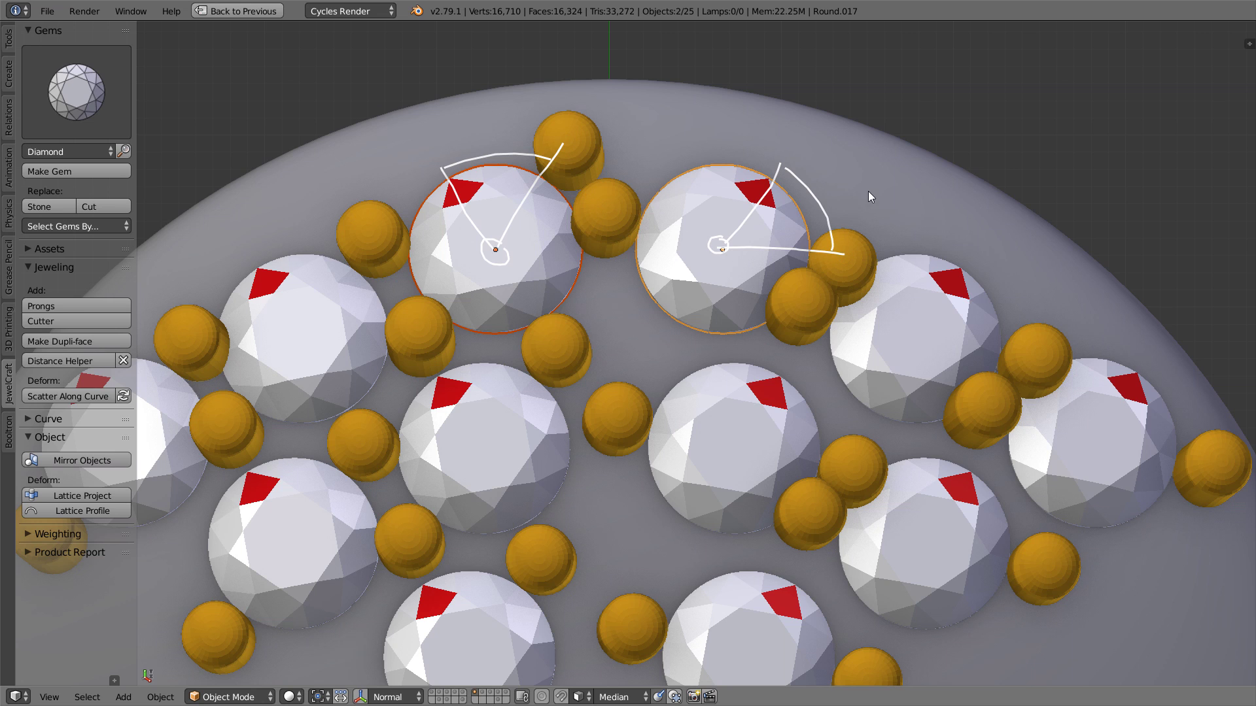
click(597, 223)
key(shift+l)
Step: Delete all prongs by material and select the two top gems
click(596, 223)
key(Delete)
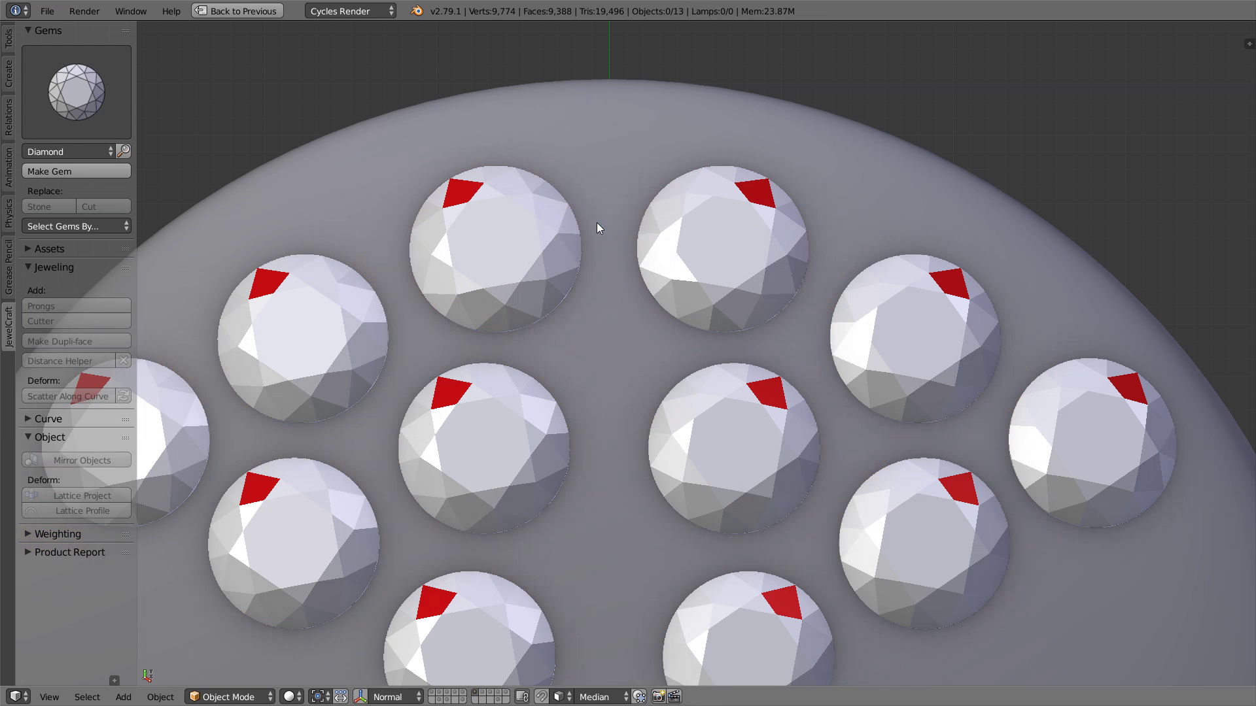
click(529, 239)
shift+click(662, 249)
Step: Add two prongs to each top gem, resetting Position to 0° then dragging it to 32°
click(101, 306)
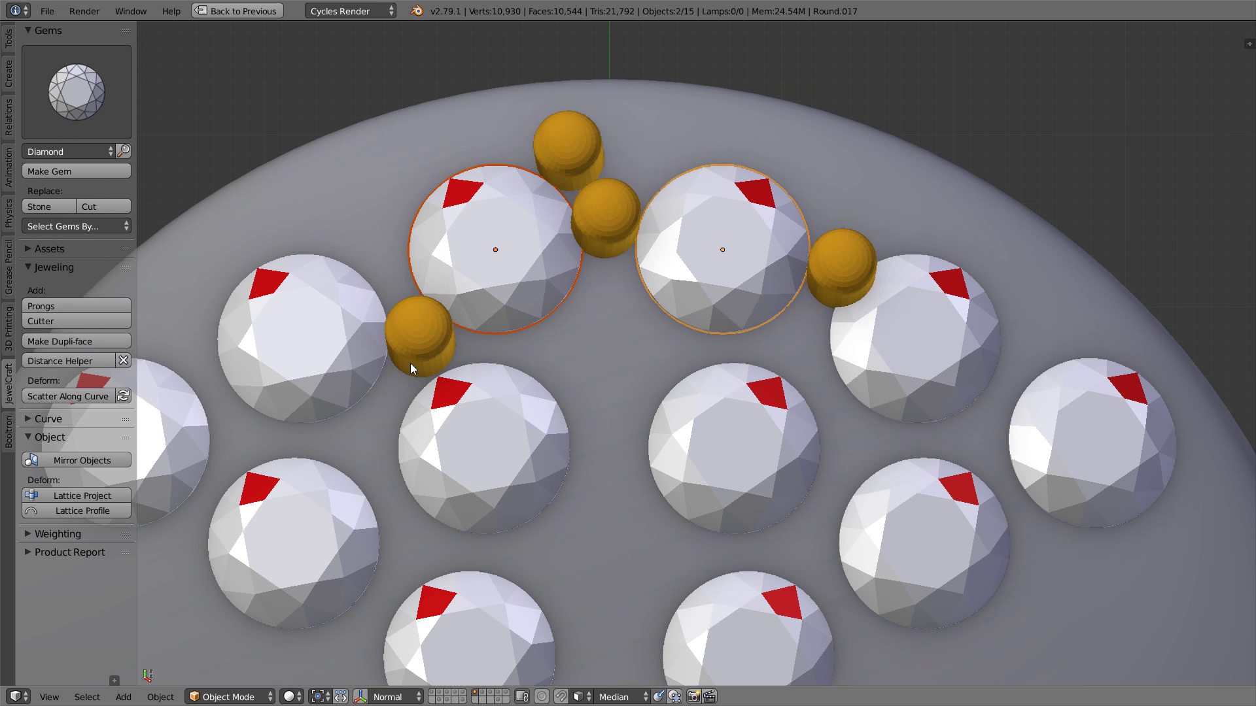
key(F6)
click(744, 505)
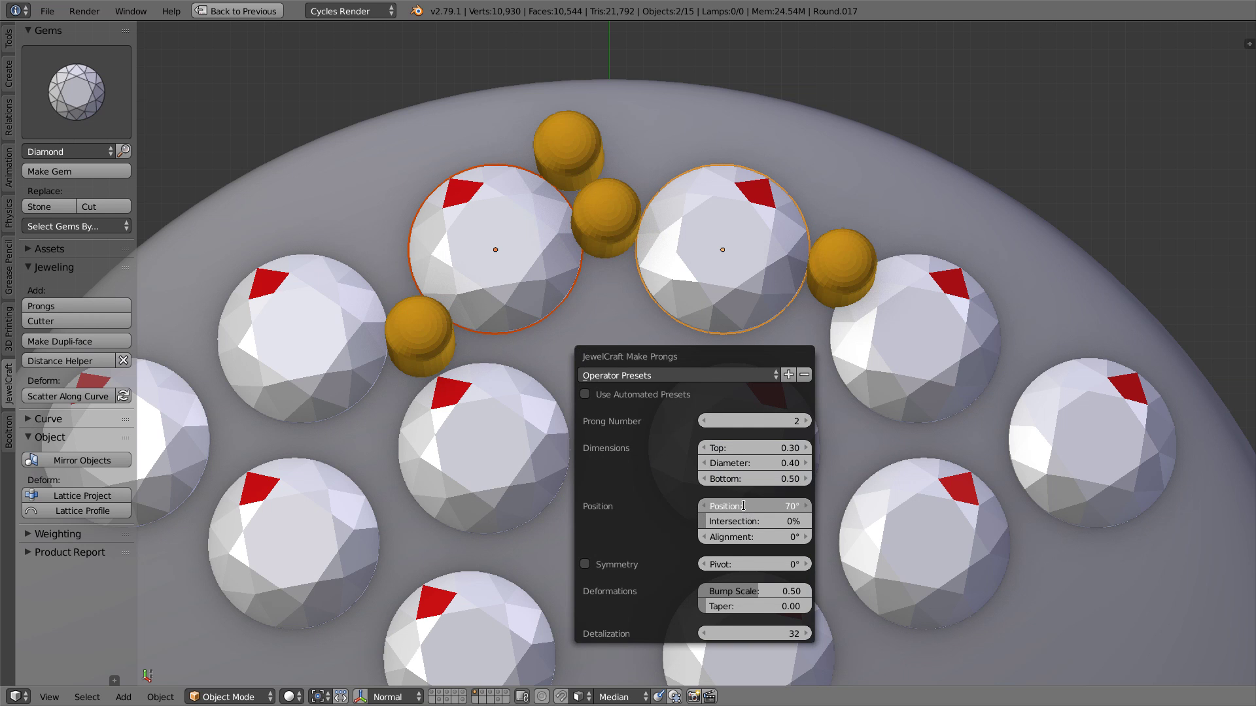
text(0)
key(Return)
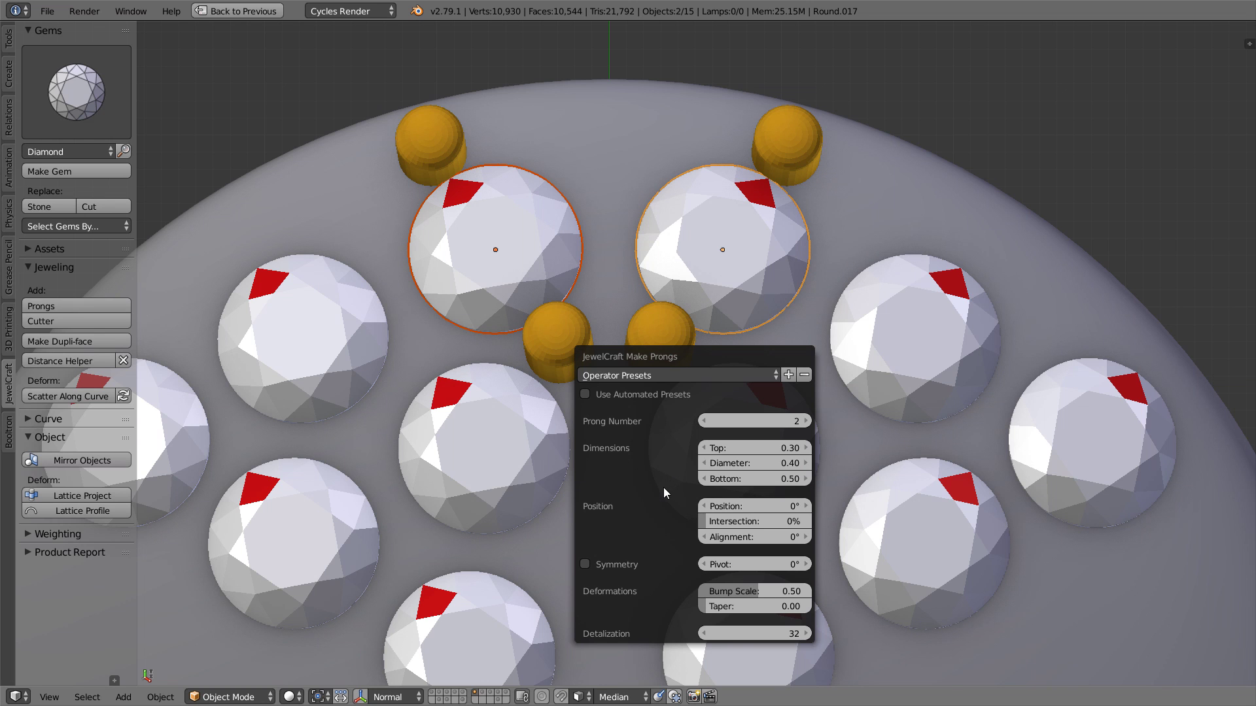
drag(653, 357, 789, 364)
drag(877, 507, 946, 508)
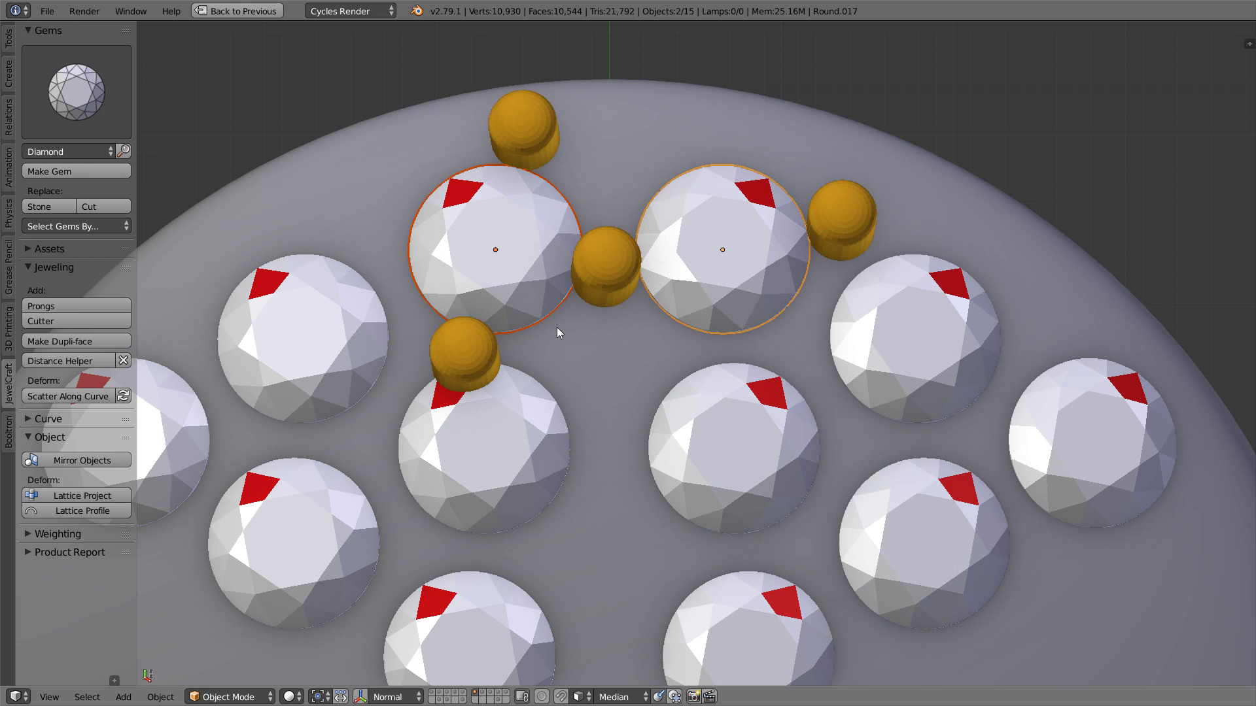
Step: Delete the two trial prongs
right_click(585, 300)
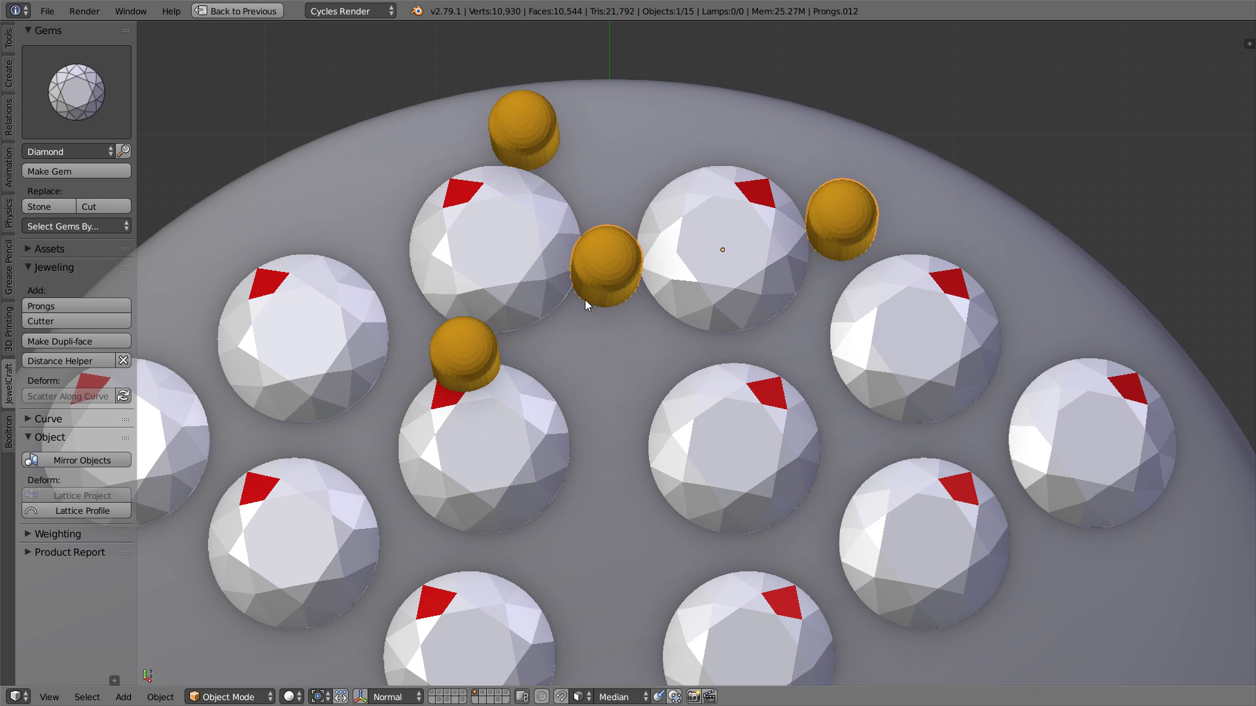
shift+right_click(457, 351)
key(x)
click(586, 378)
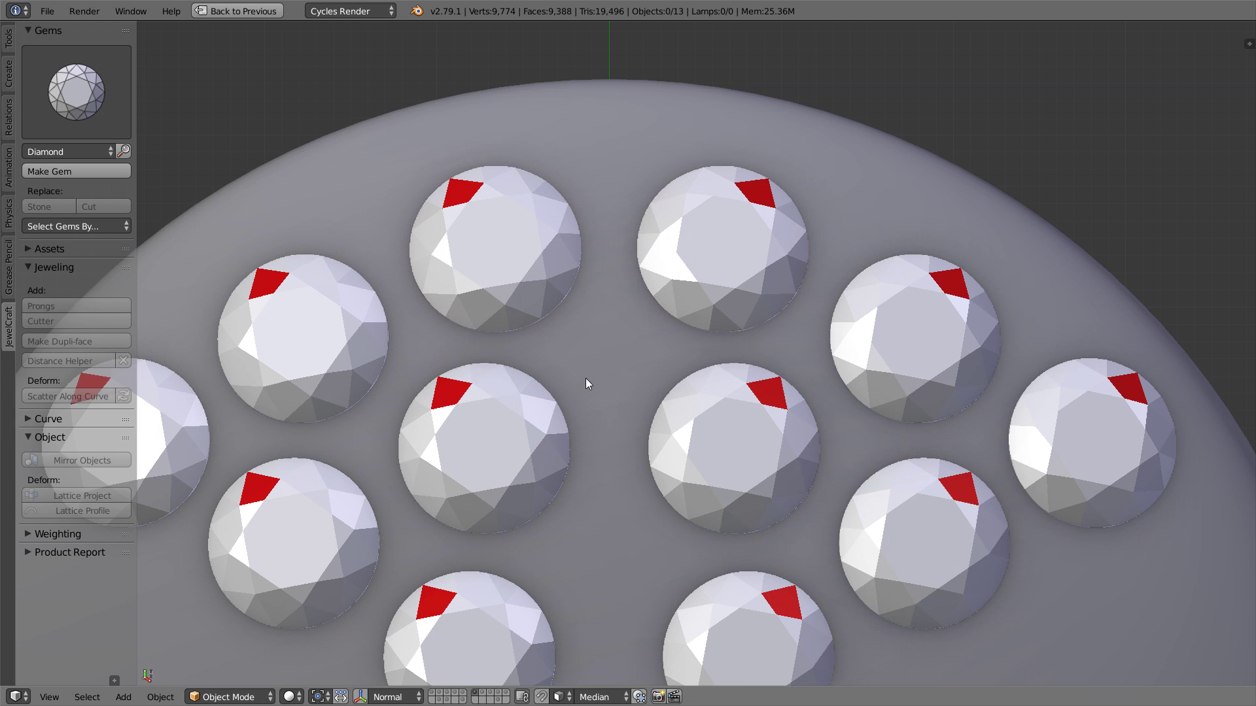
scroll(576, 380, down, 2)
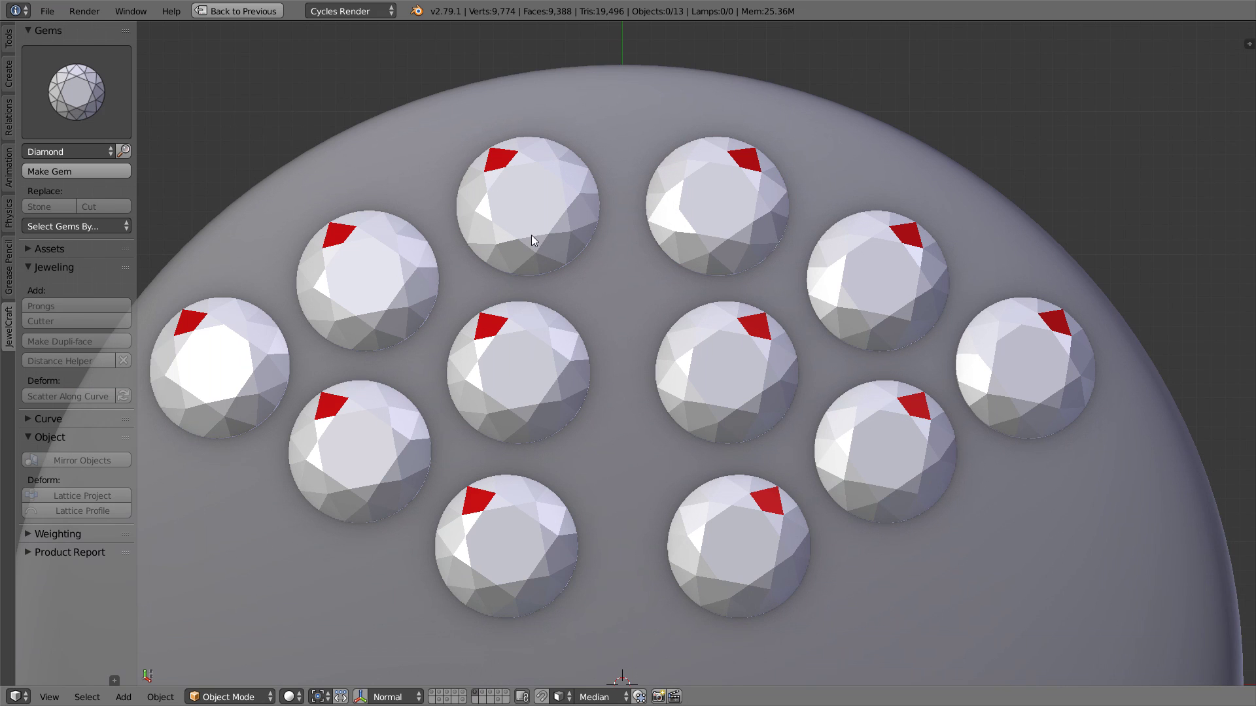
Step: Select the six gems on the left half of the sphere
right_click(526, 265)
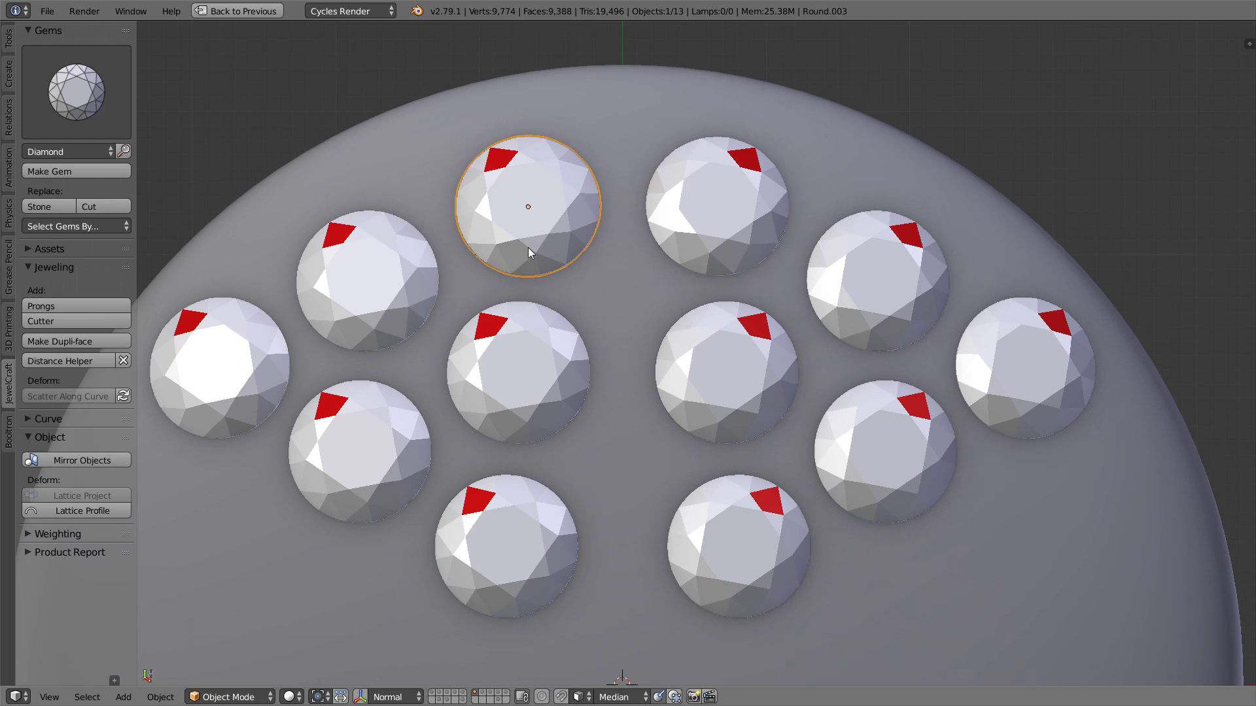
shift+right_click(512, 517)
shift+right_click(487, 409)
shift+right_click(312, 421)
shift+right_click(229, 369)
shift+right_click(324, 300)
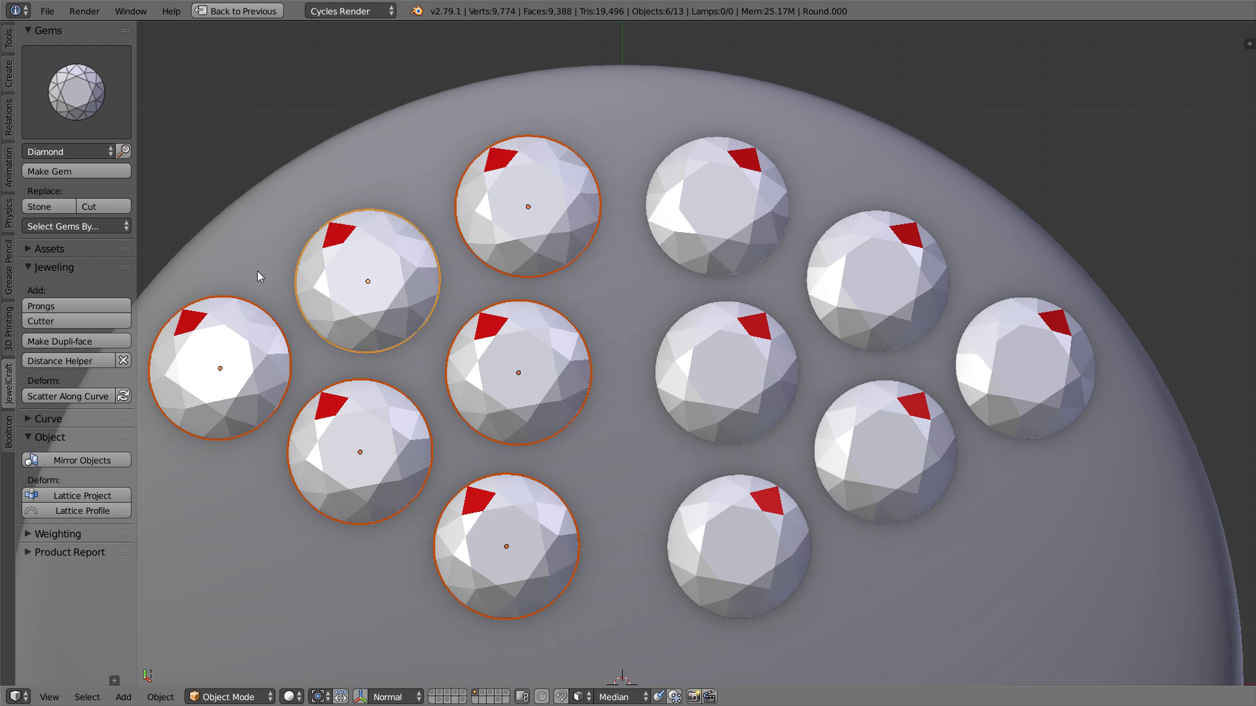
Step: Add prongs to the six left gems with Position set to 0°
click(76, 305)
key(F6)
click(818, 462)
text(0)
key(Return)
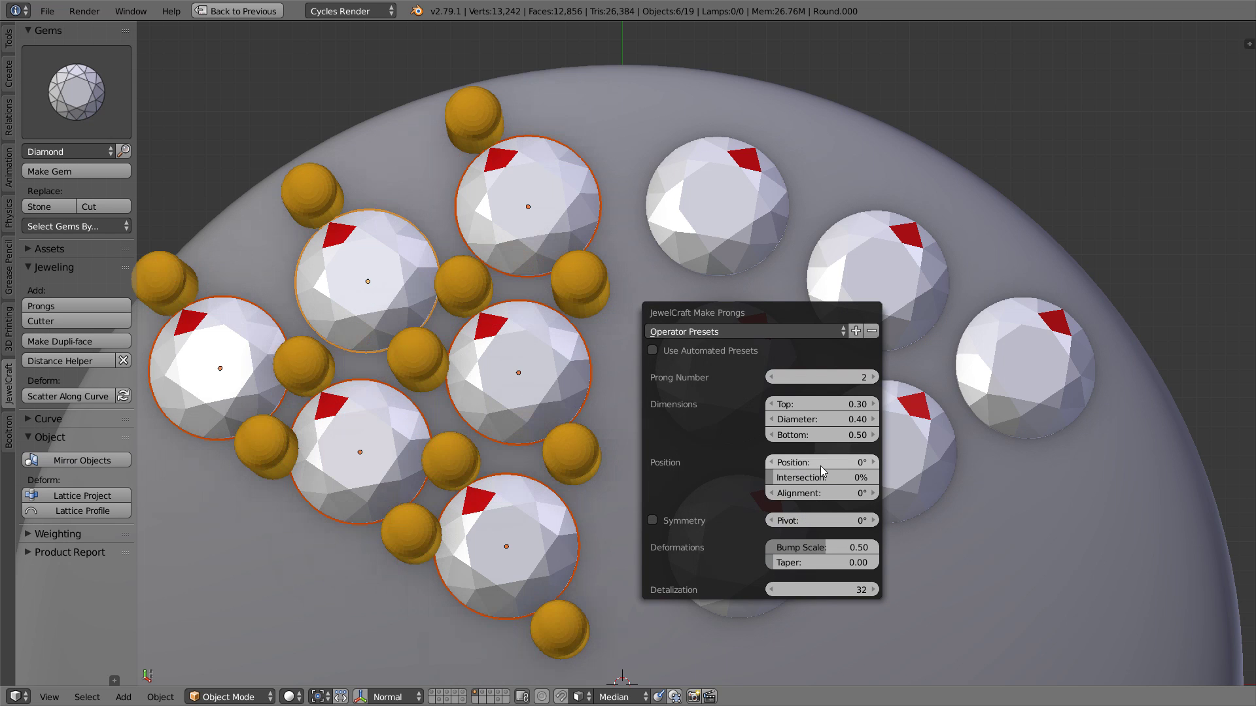
Step: Select all prongs by material, rotate them about their local Z, and mirror everything right
click(560, 449)
key(shift+l)
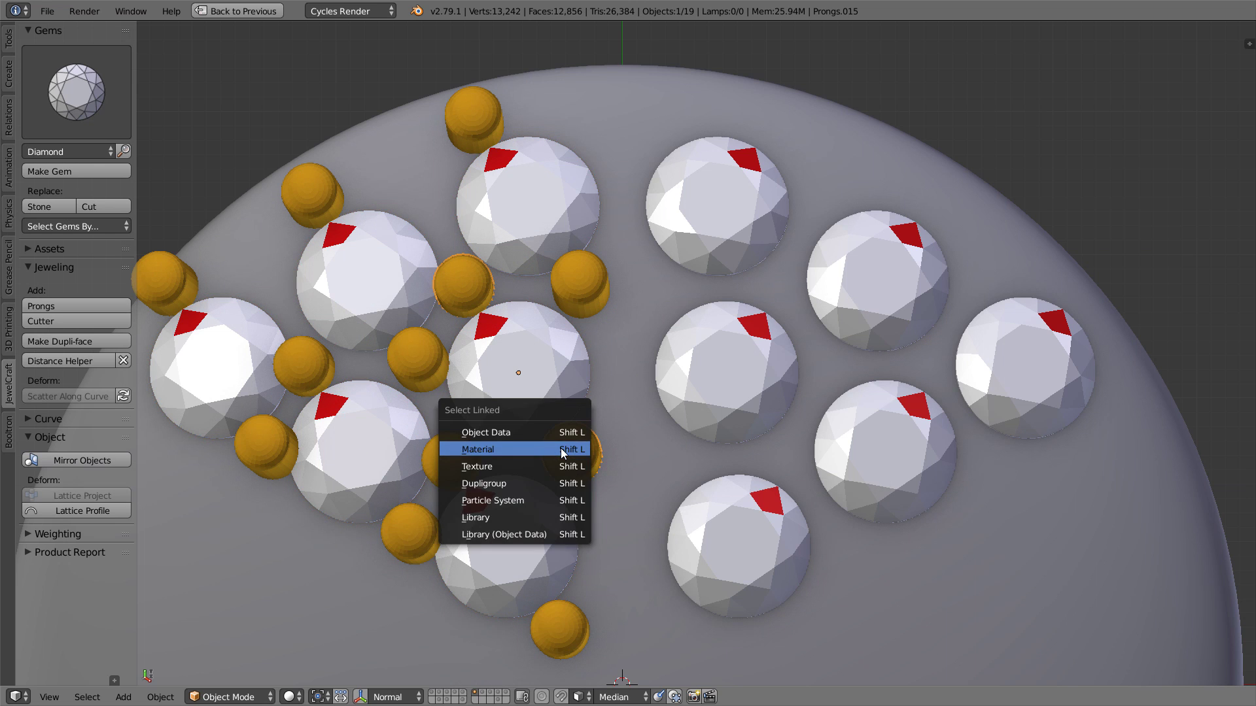
click(560, 449)
key(r)
key(z)
key(z)
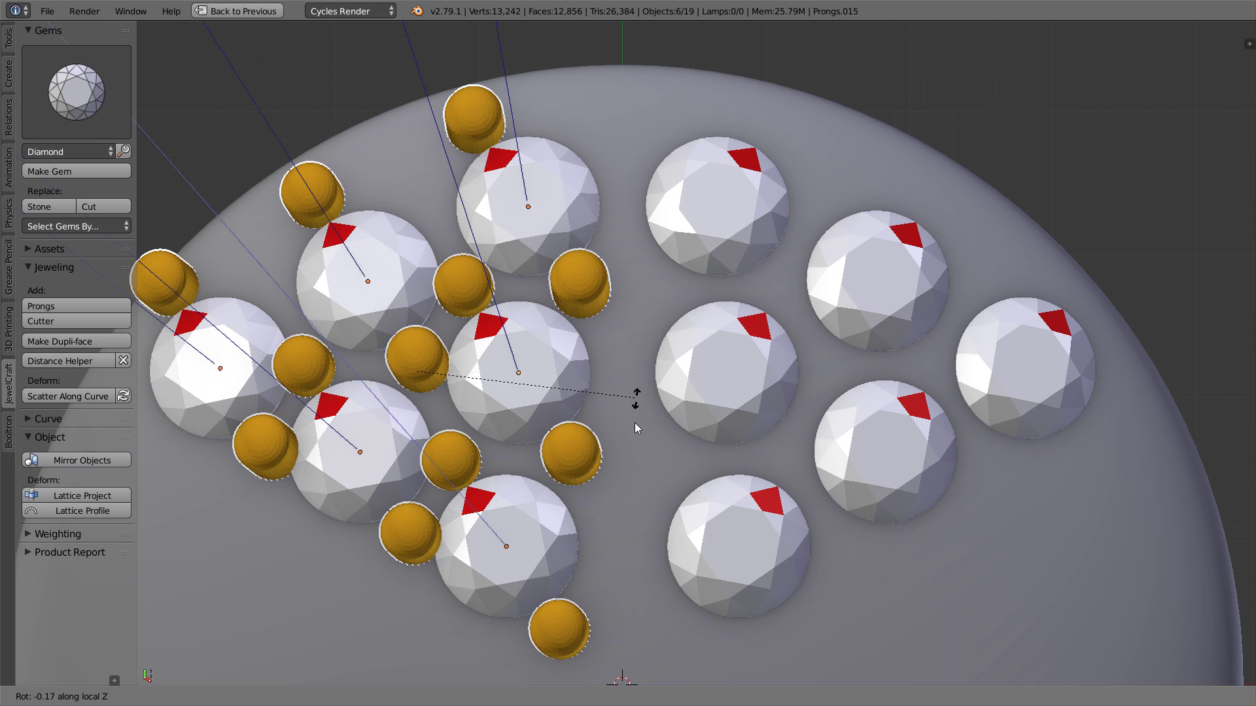
click(464, 549)
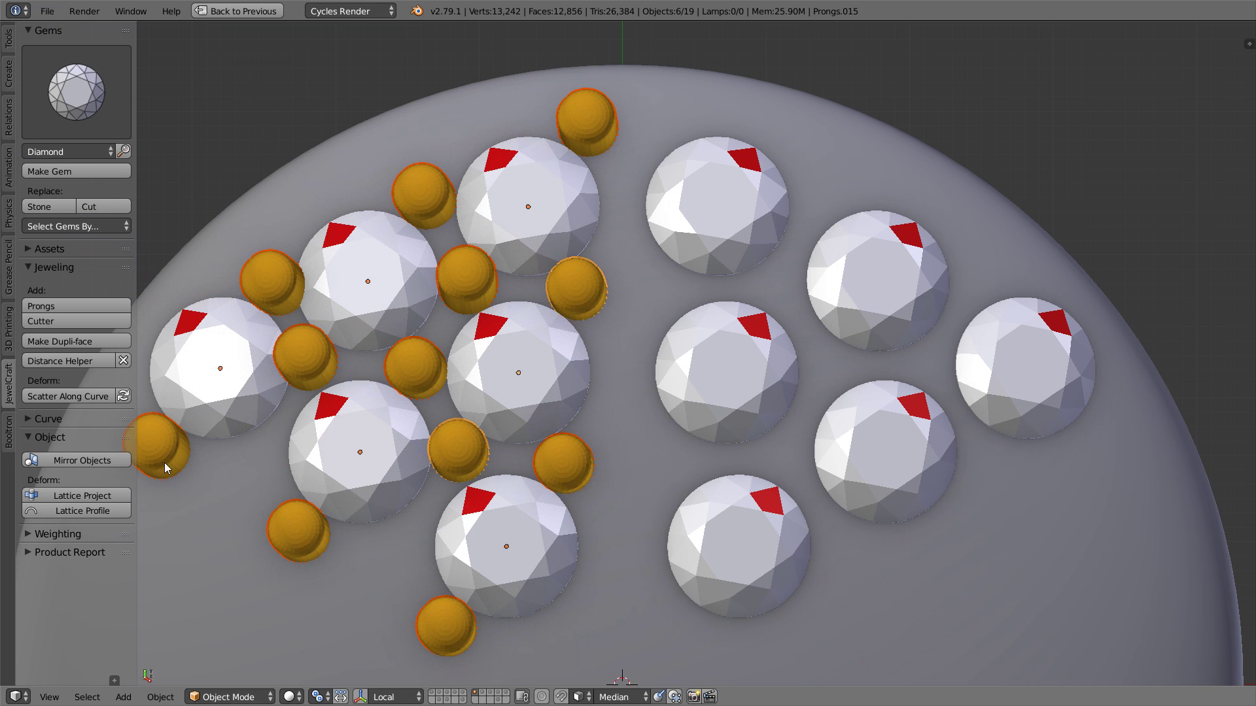
click(82, 460)
scroll(601, 513, down, 1)
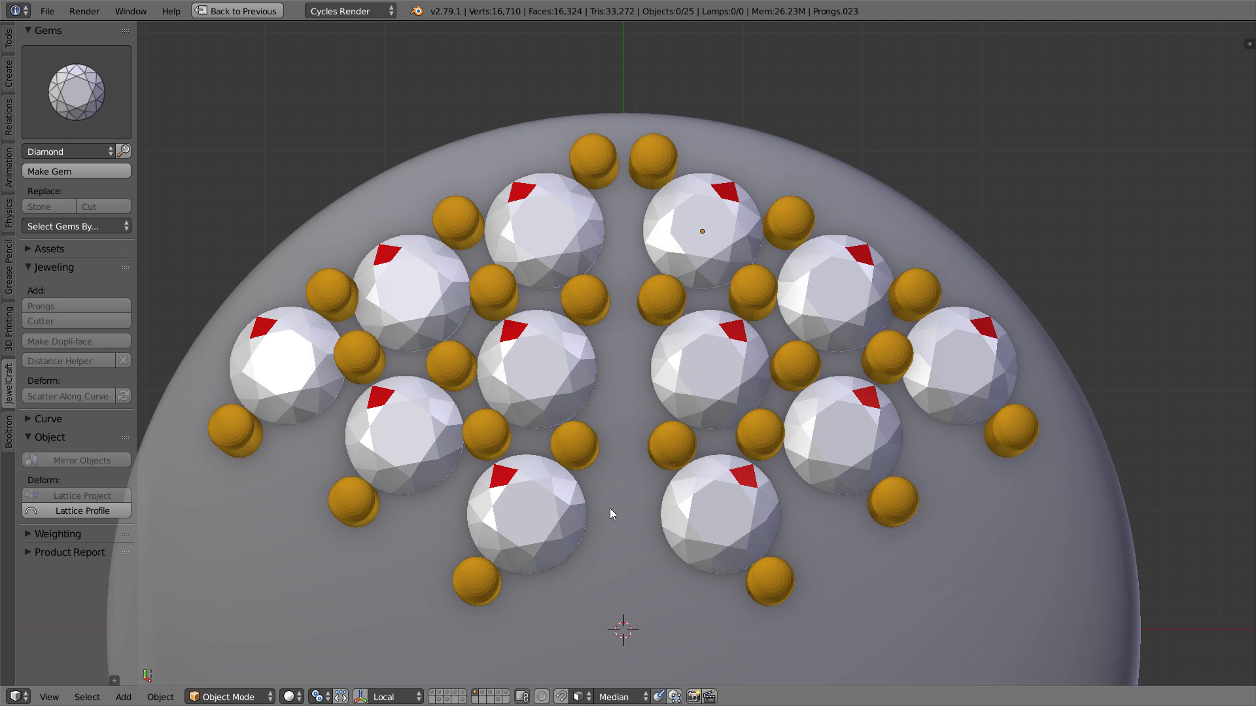
Step: Select a top prong and show its transform values, with Z rotation at -35.4°
right_click(602, 166)
key(n)
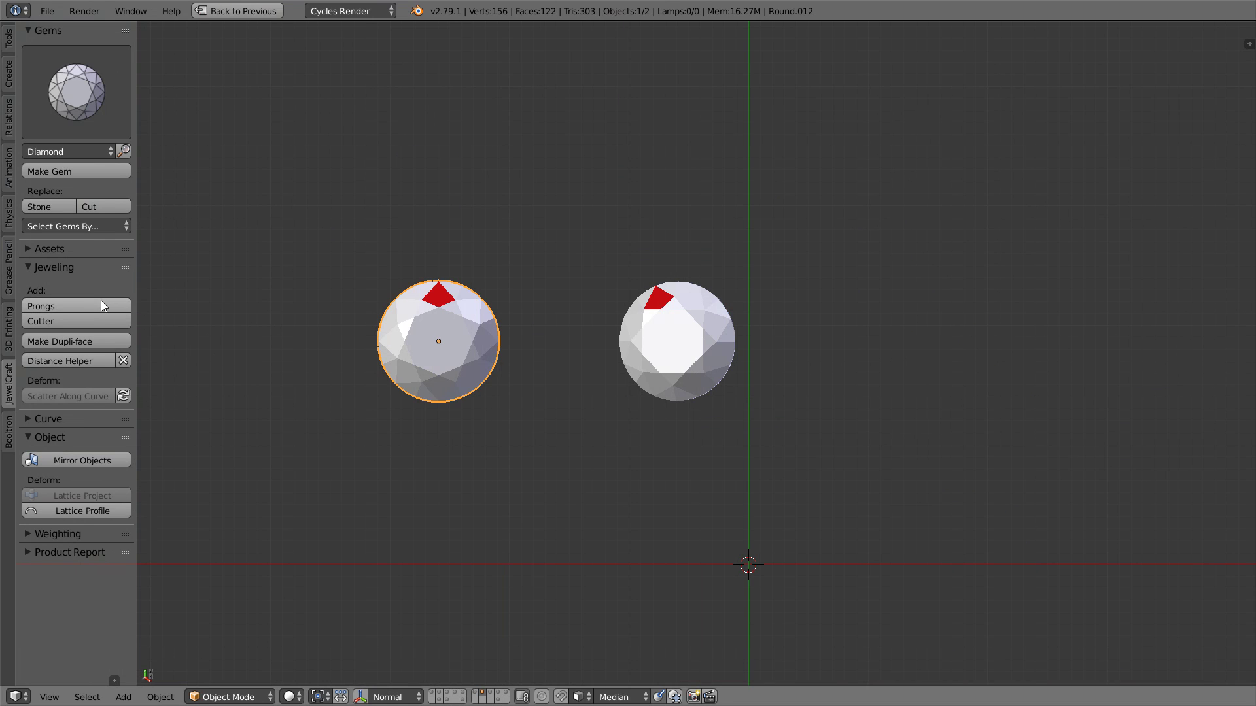
Step: Add prongs to the two gems and adjust their Position, finally entering 45°
click(101, 303)
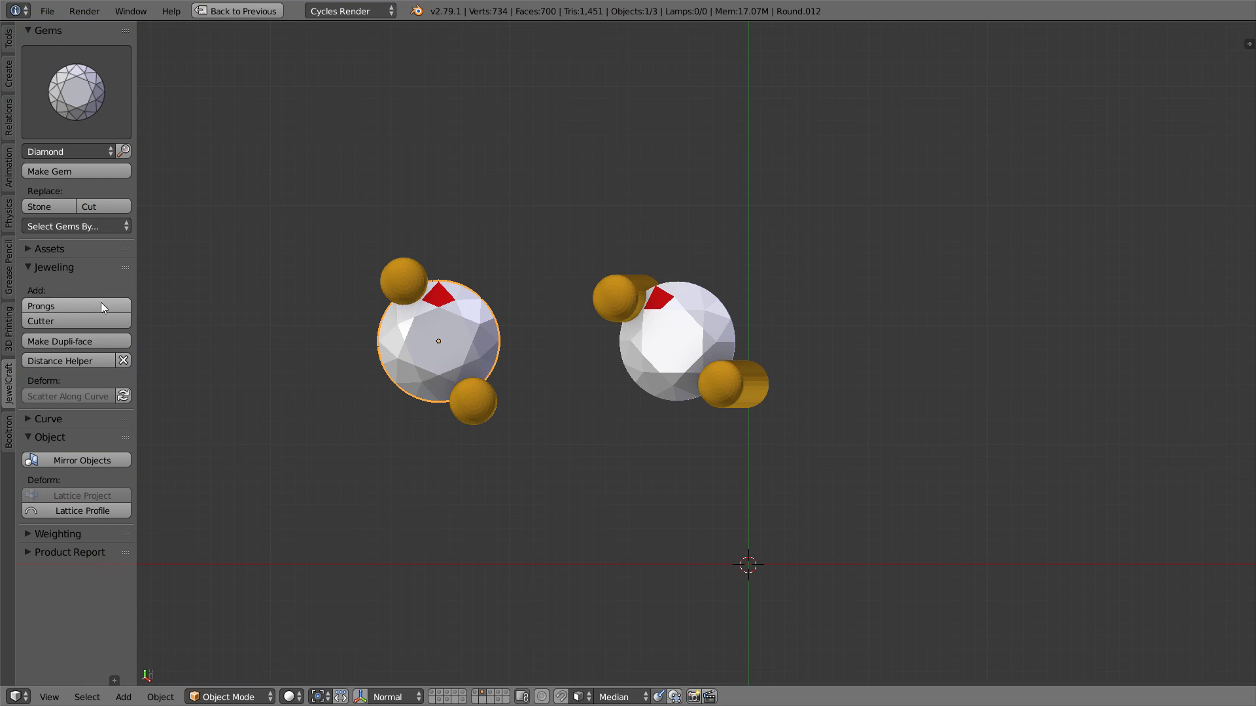
key(F6)
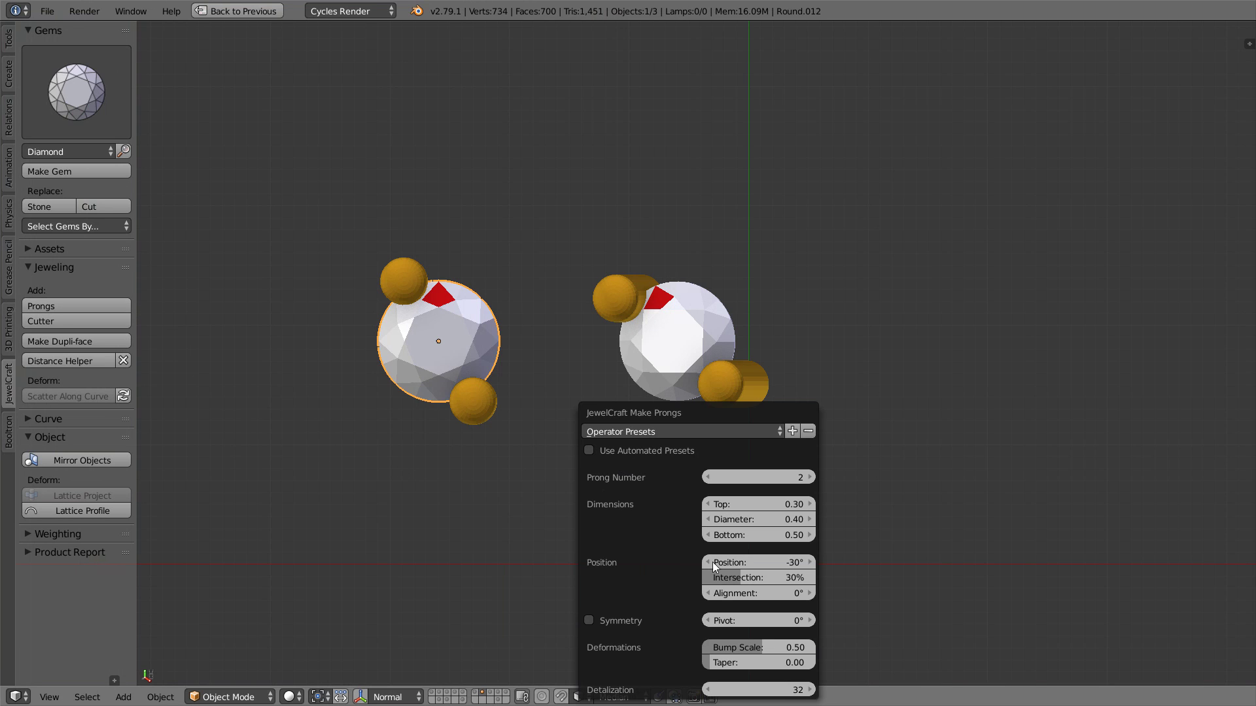
drag(728, 566, 824, 560)
drag(645, 417, 934, 255)
middle_drag(647, 355, 667, 268)
key(F6)
drag(1059, 397, 1102, 397)
click(1051, 392)
text(45)
key(Return)
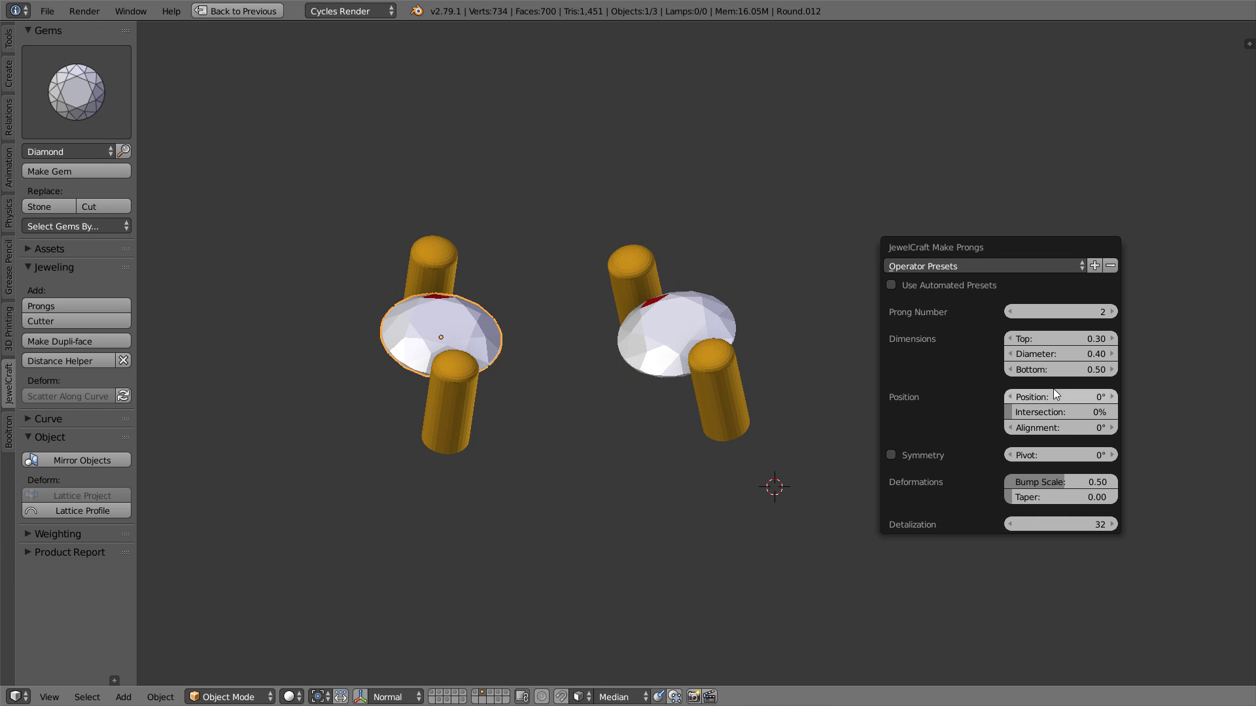
Step: Rotate the left gem's prongs around Z and inspect the transform values
right_click(455, 411)
key(r)
key(z)
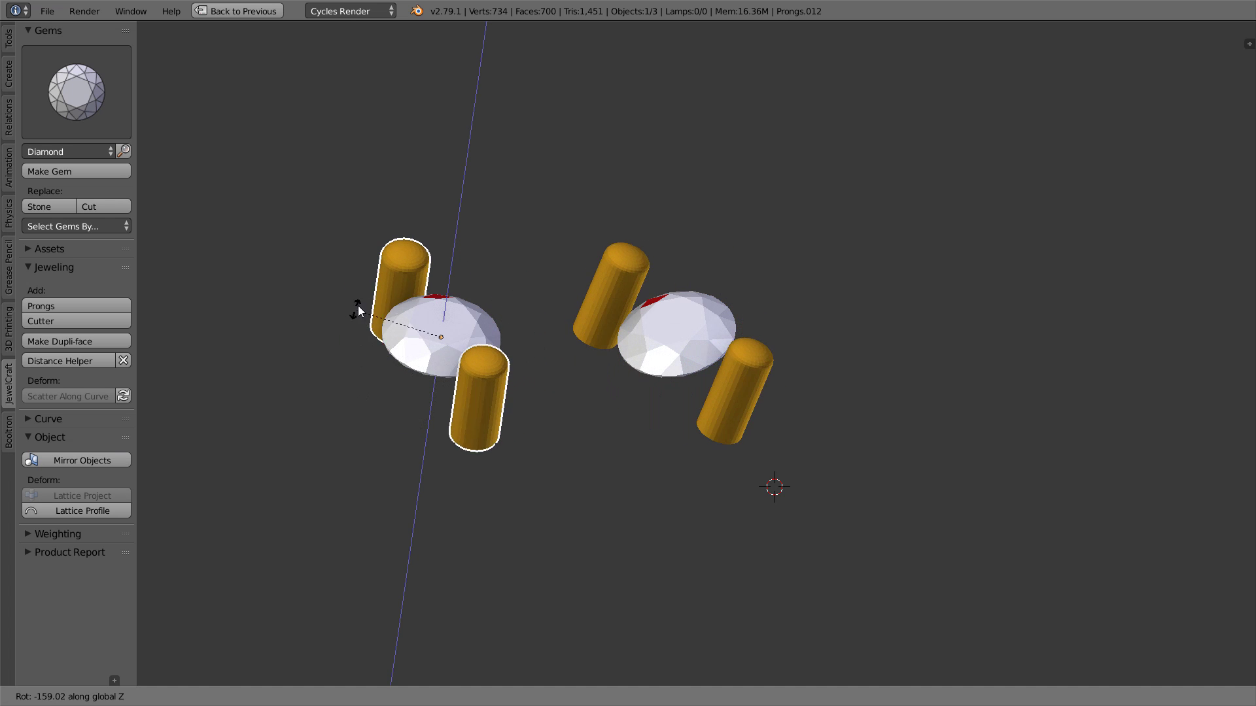
click(348, 335)
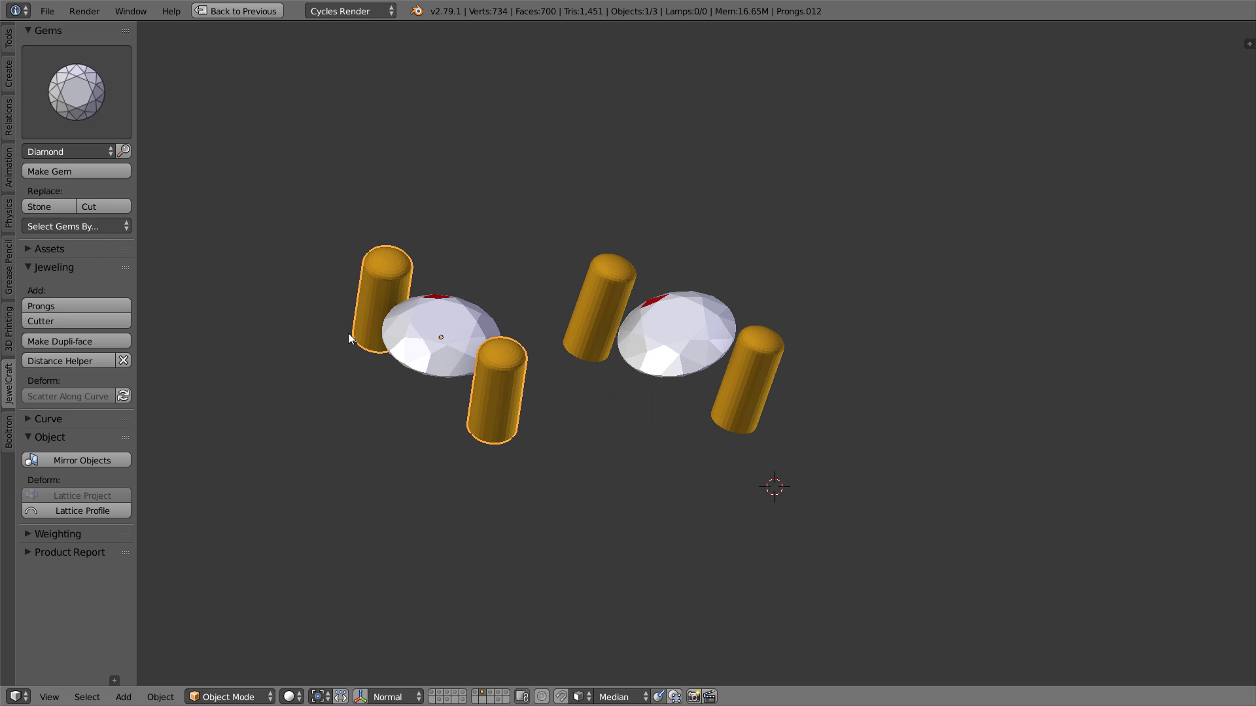
key(n)
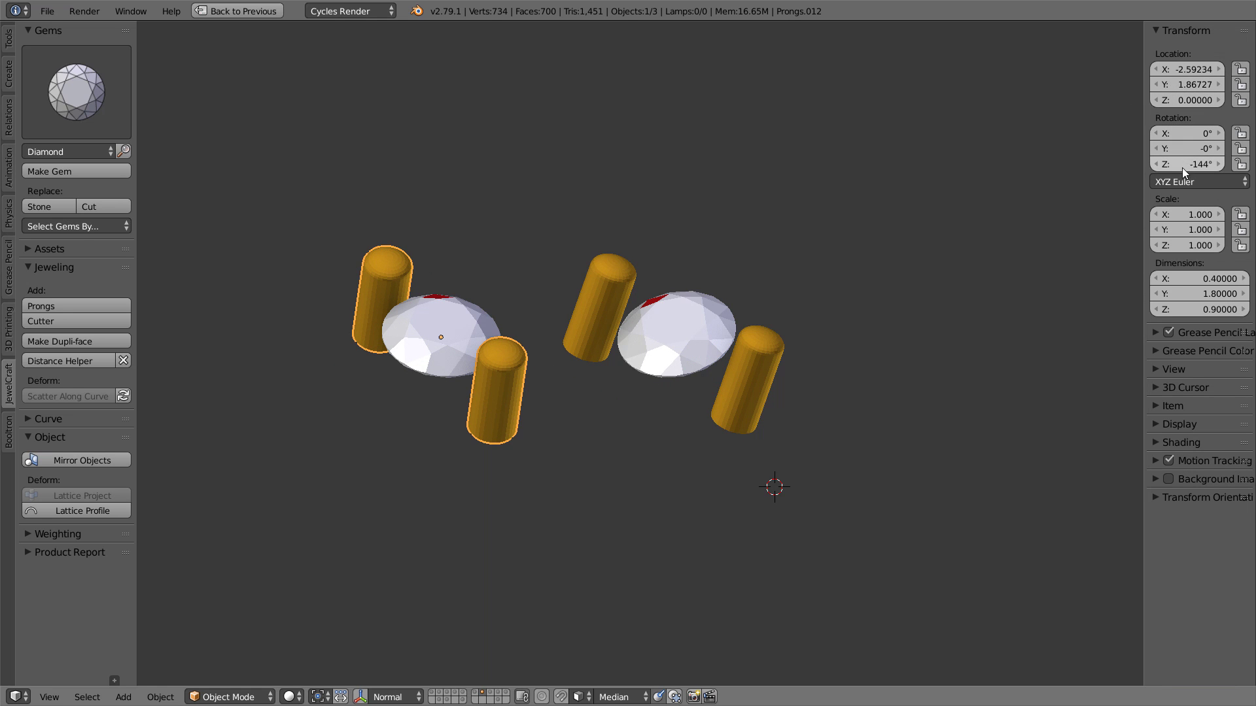
right_click(690, 312)
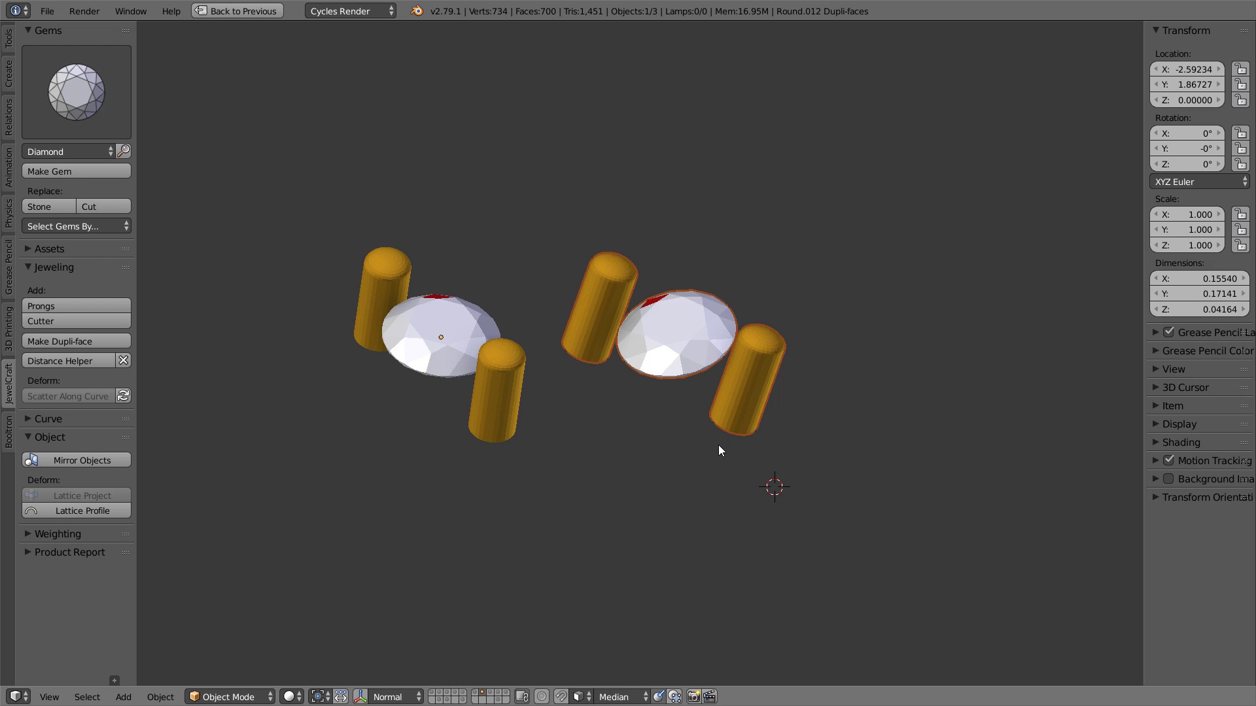
key(n)
Step: Delete the left gem's prongs and select the left gem
right_click(511, 395)
key(x)
click(511, 395)
right_click(438, 363)
Step: Add new prongs to the left gem and switch to a top-down view of both gems
click(113, 305)
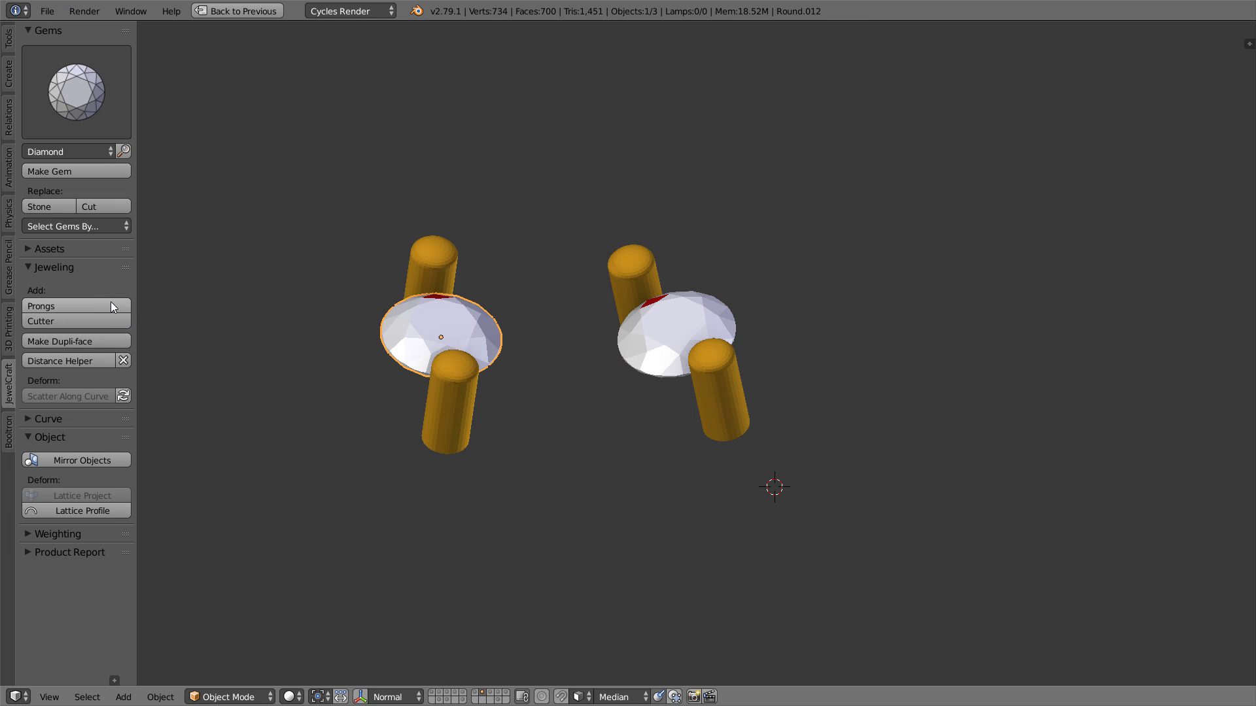
middle_drag(527, 348, 508, 471)
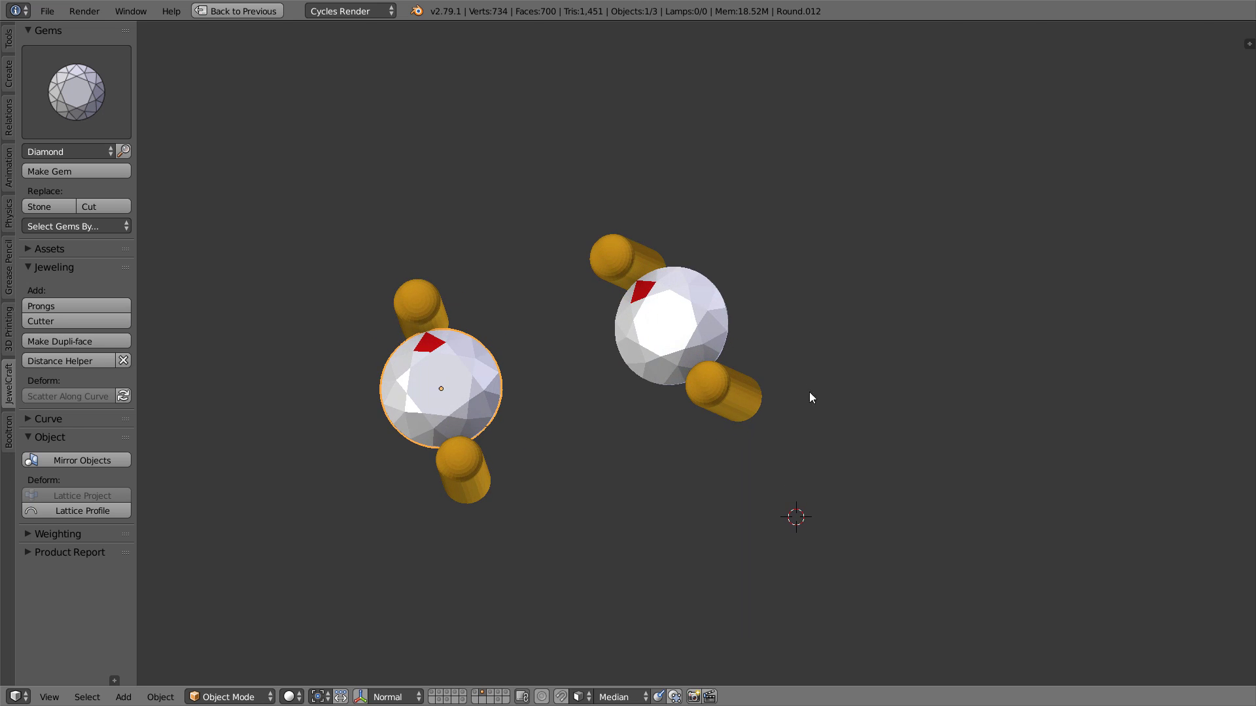
middle_drag(811, 409, 570, 387)
shift+middle_drag(491, 368, 614, 370)
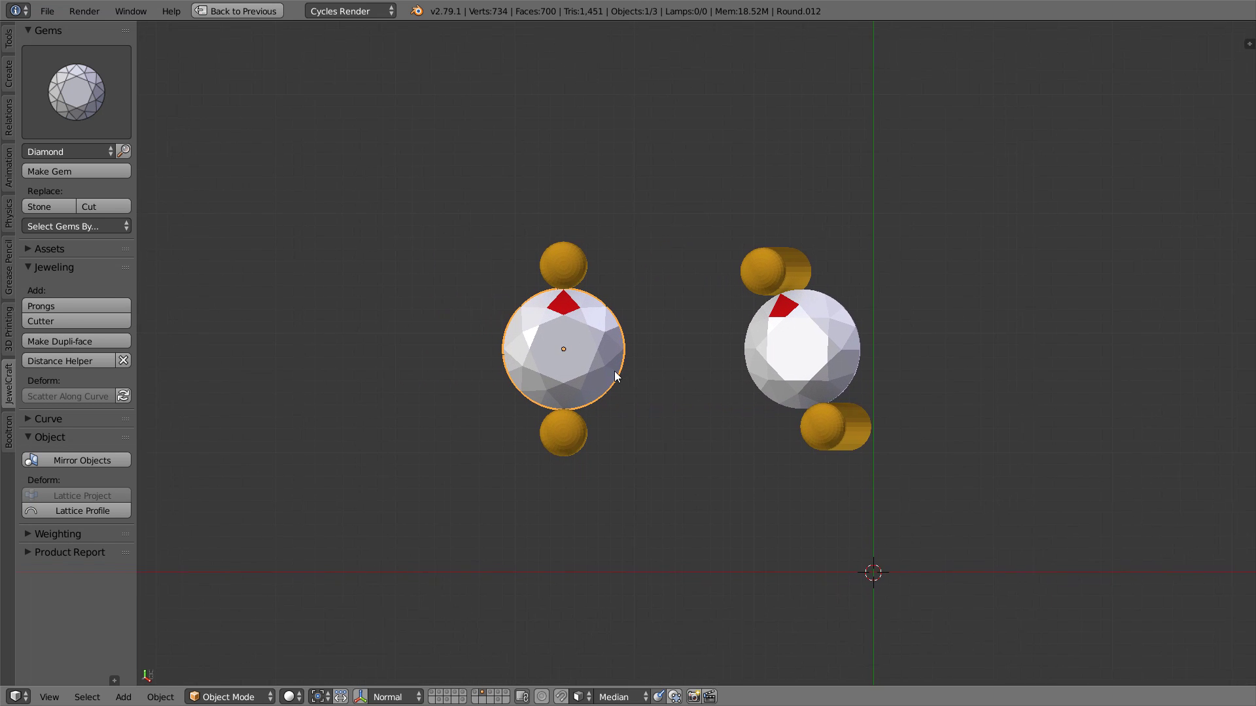
scroll(614, 371, up, 1)
Step: Return the new prongs' Position to 0°, with symmetry toggled on and back off
key(F6)
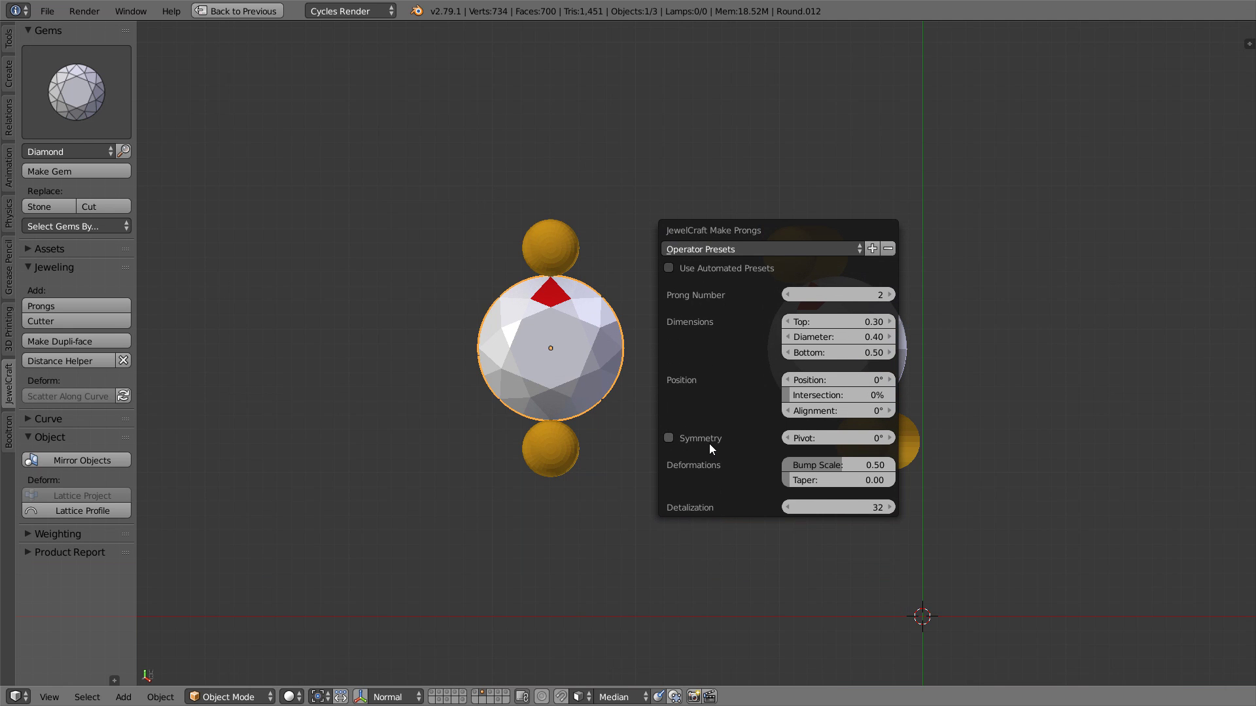
drag(823, 380, 857, 380)
click(709, 439)
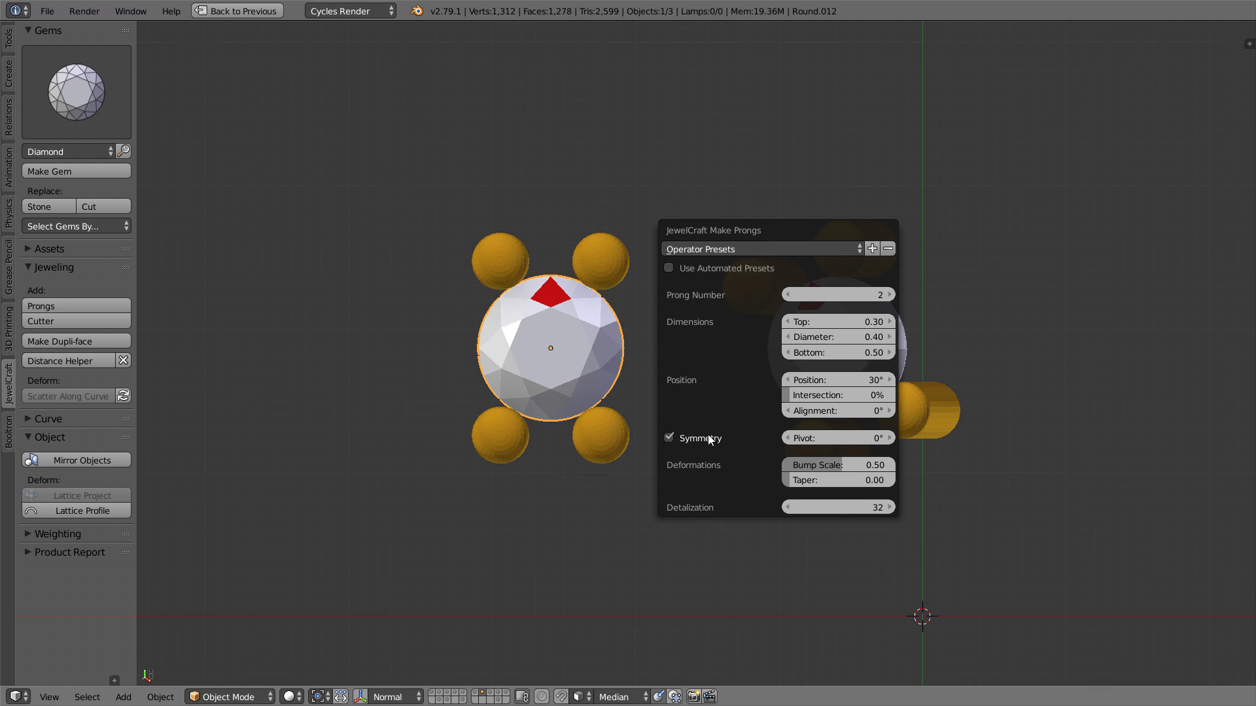
click(708, 437)
drag(813, 382, 771, 364)
Step: Draw horizontal and vertical Grease Pencil axes through the gem with a y label
scroll(590, 331, up, 4)
drag(574, 348, 586, 357)
drag(386, 358, 748, 359)
drag(567, 50, 566, 661)
drag(592, 34, 583, 65)
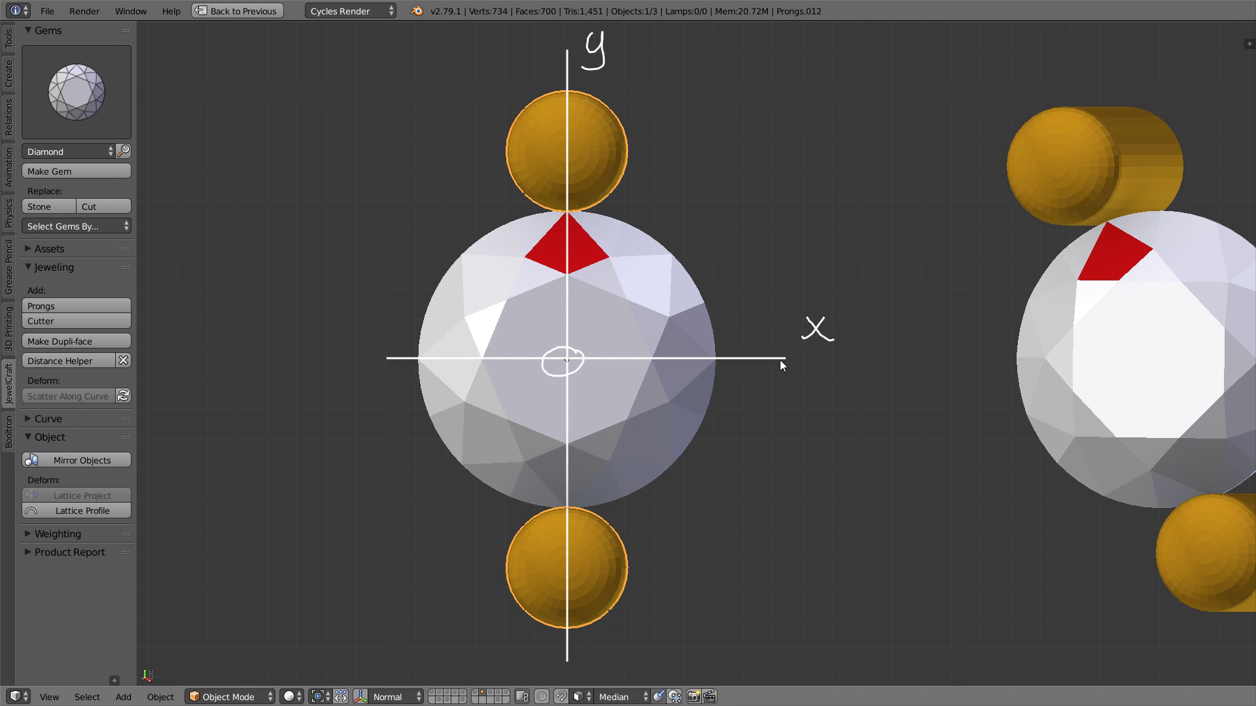
Step: Add the x label, then try a prong rotation with guide sketches and undo it
drag(805, 318, 833, 340)
key(r)
click(716, 508)
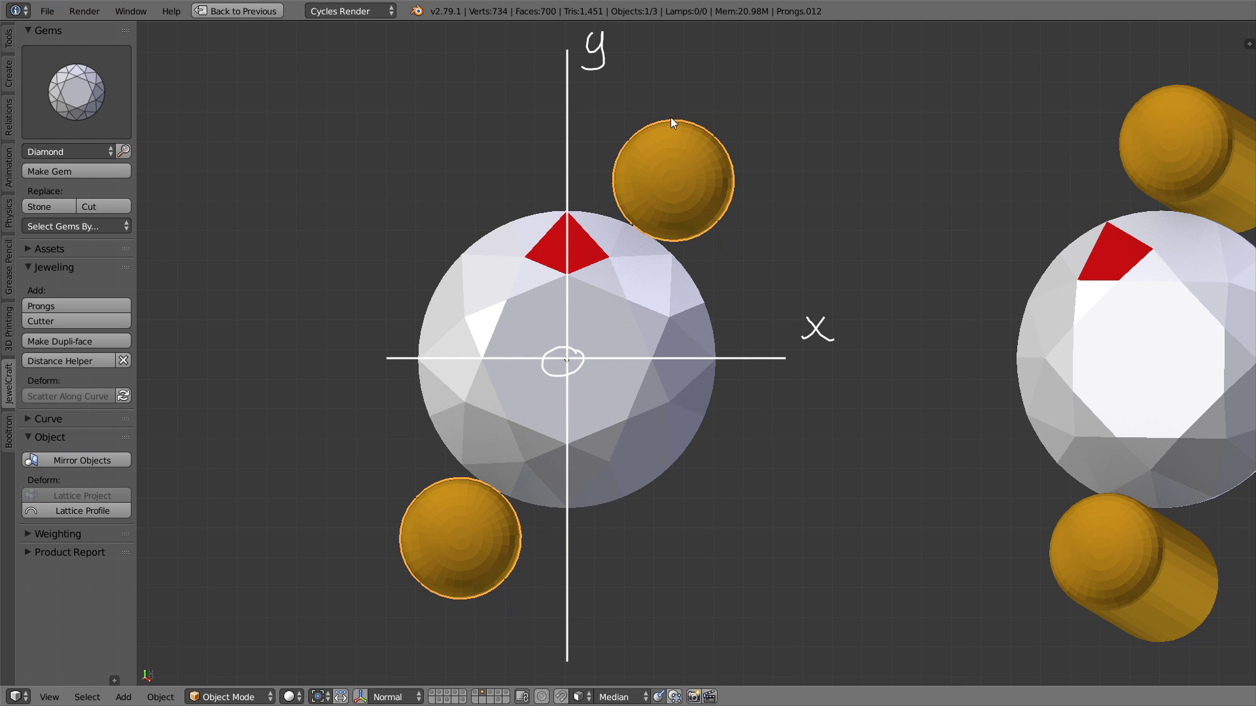
drag(670, 118, 462, 121)
drag(659, 242, 448, 243)
mouse_move(483, 123)
mouse_down()
mouse_move(441, 130)
mouse_move(450, 238)
mouse_move(461, 120)
mouse_up()
mouse_move(419, 168)
mouse_down()
mouse_move(488, 153)
mouse_move(501, 208)
mouse_up()
key(ctrl+z)
key(ctrl+z)
key(ctrl+z)
key(ctrl+z)
key(ctrl+z)
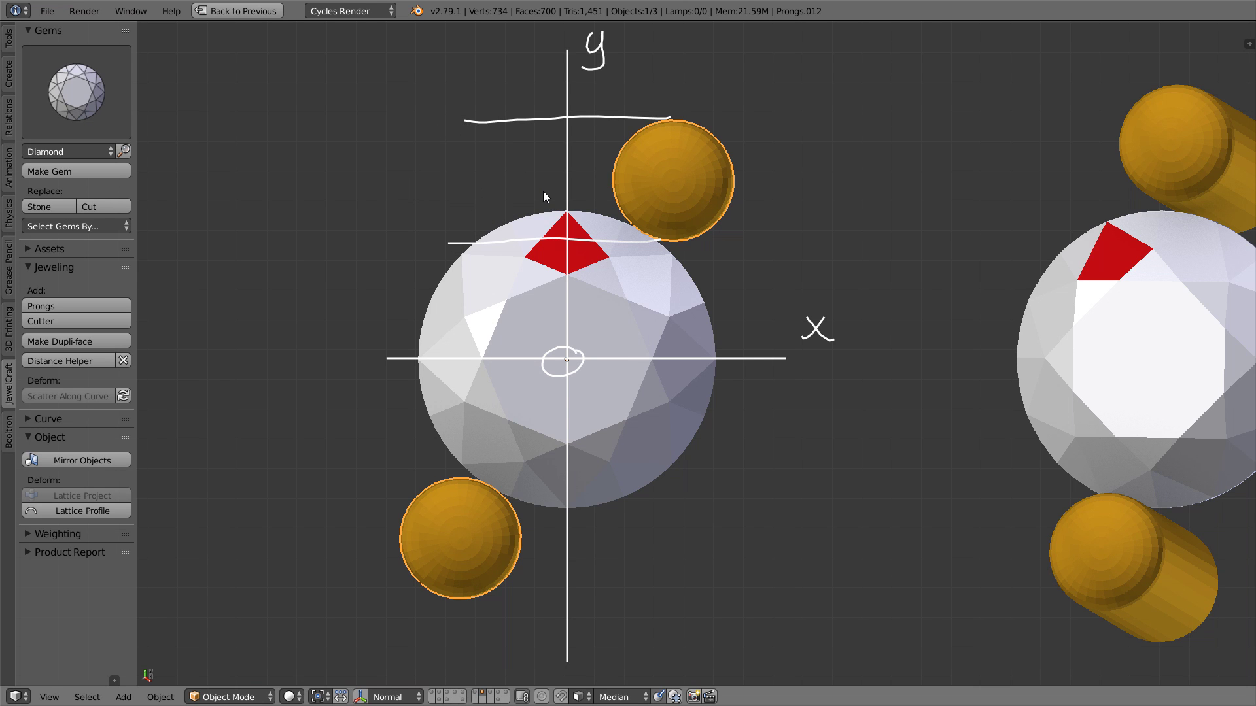
Step: Rotate both prongs and the drawn axes together around the gem, adding an arc over the top prong
key(r)
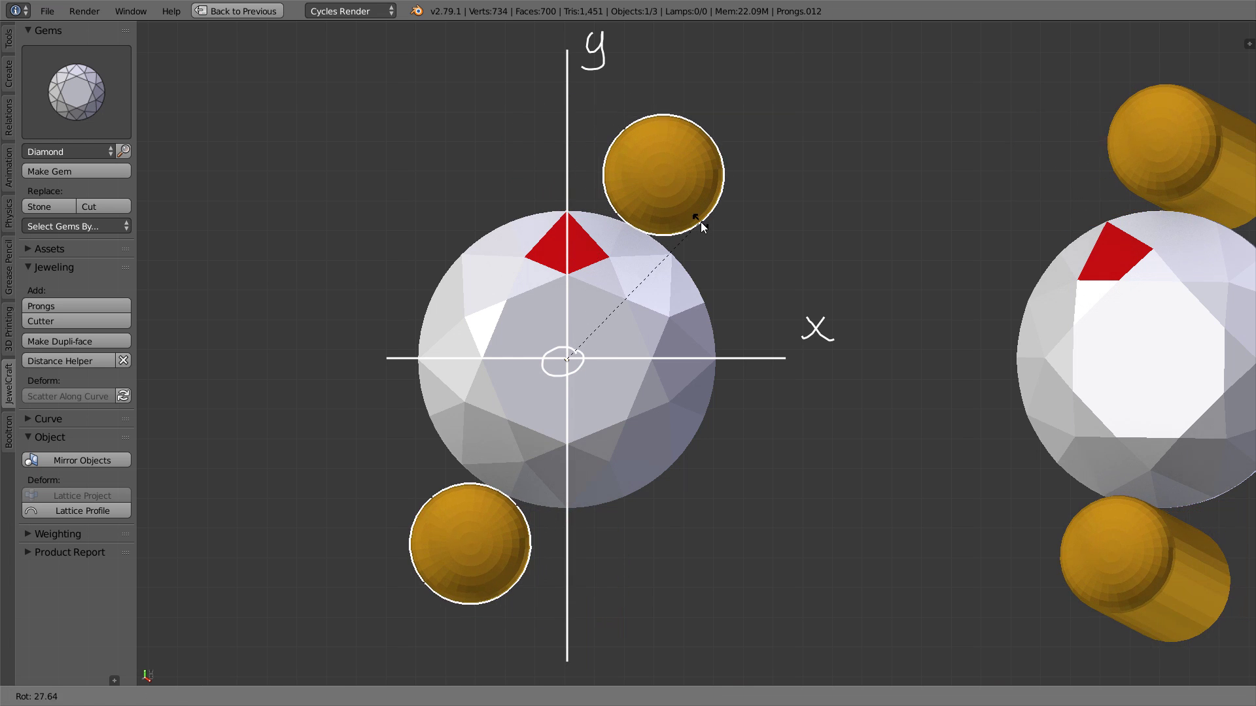
click(701, 222)
key(d+Tab)
key(r)
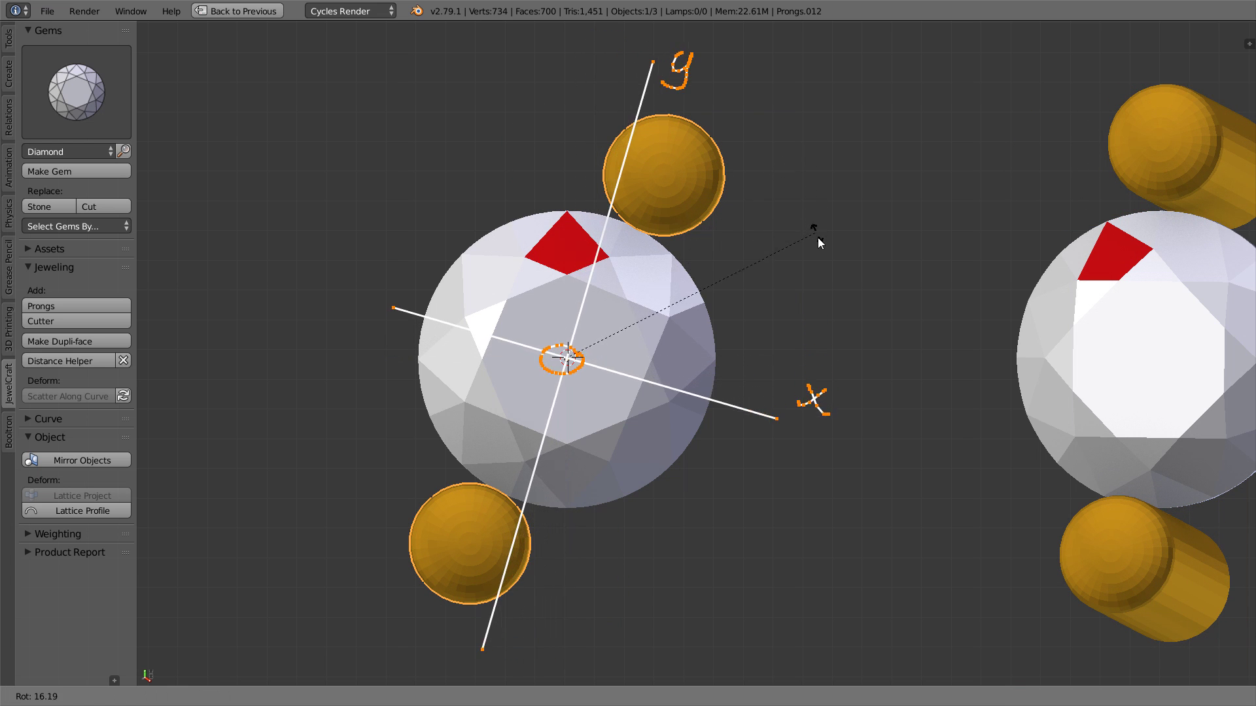
click(815, 288)
key(Tab)
mouse_move(723, 174)
mouse_down()
mouse_move(615, 140)
mouse_move(613, 188)
mouse_move(686, 207)
mouse_move(684, 156)
mouse_move(646, 122)
mouse_move(623, 149)
mouse_move(711, 151)
mouse_move(723, 192)
mouse_up()
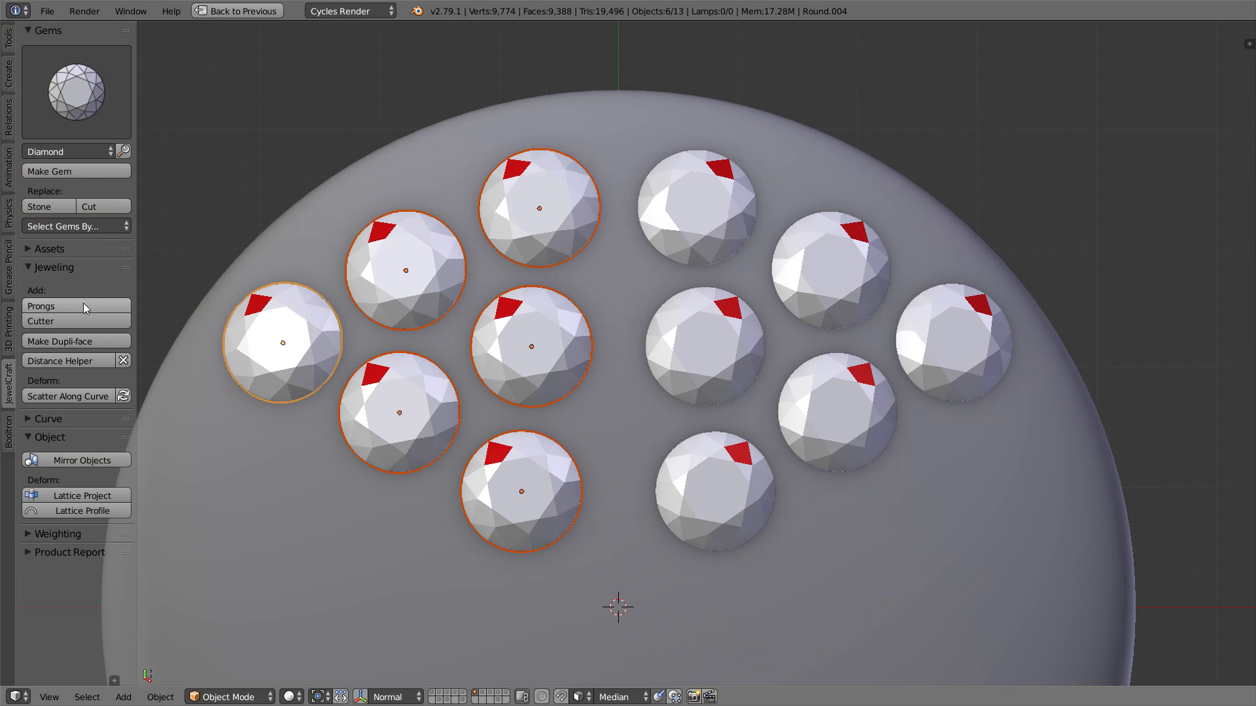
Step: Add prongs to the six left gems with automated presets off, Position 0° and Intersection 0%
click(84, 306)
key(F6)
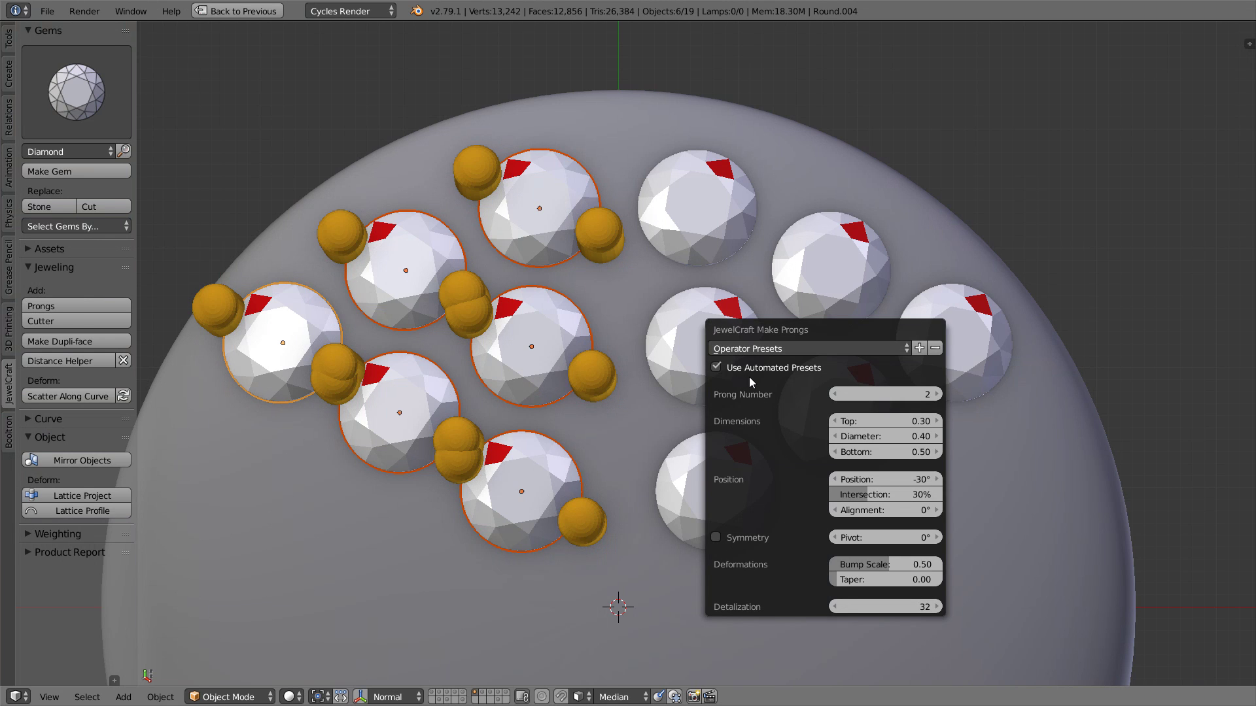
click(750, 370)
double_click(880, 479)
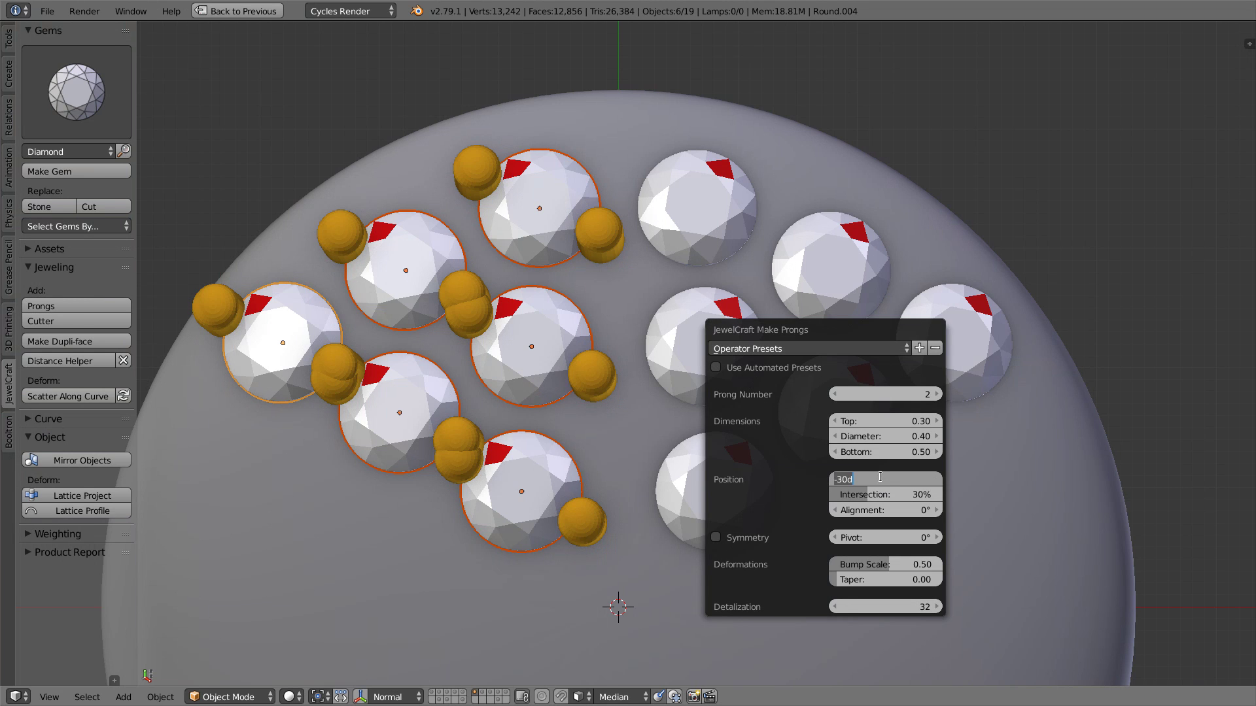
text(0)
key(Return)
drag(880, 494, 845, 494)
Step: Change the prong Position to 70° and pick a prong for select-linked by material
double_click(877, 478)
text(70)
key(Return)
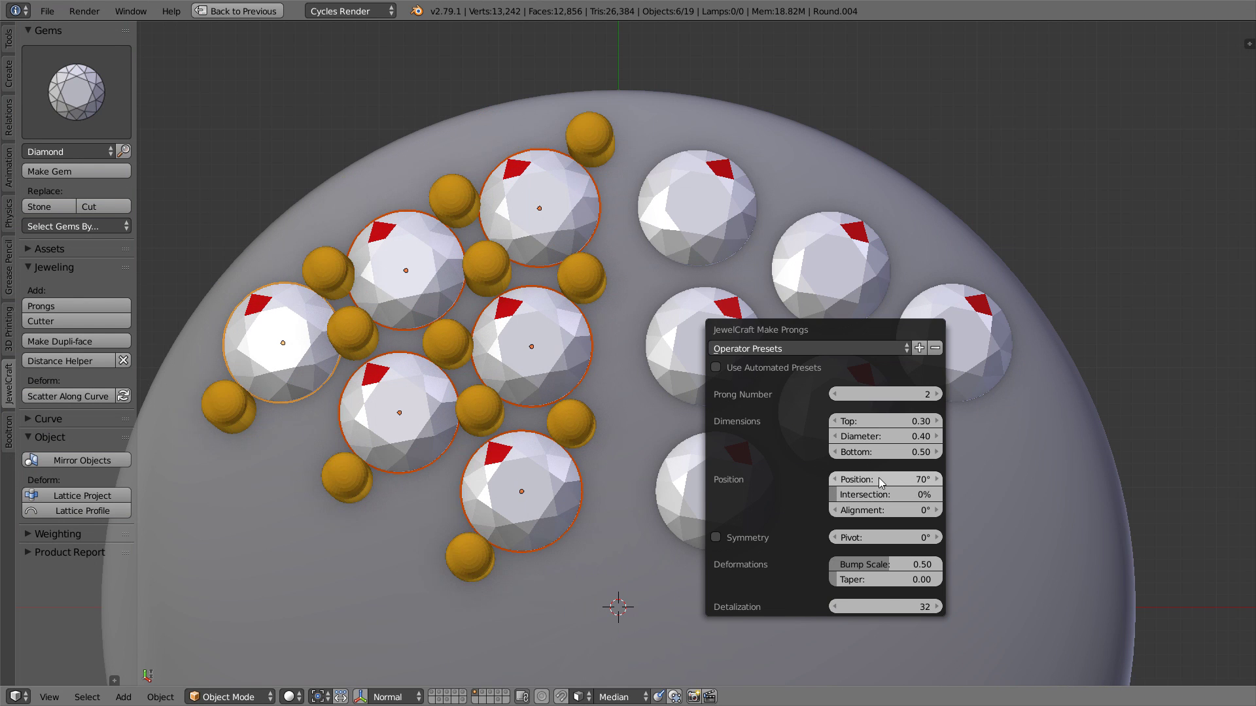
right_click(581, 429)
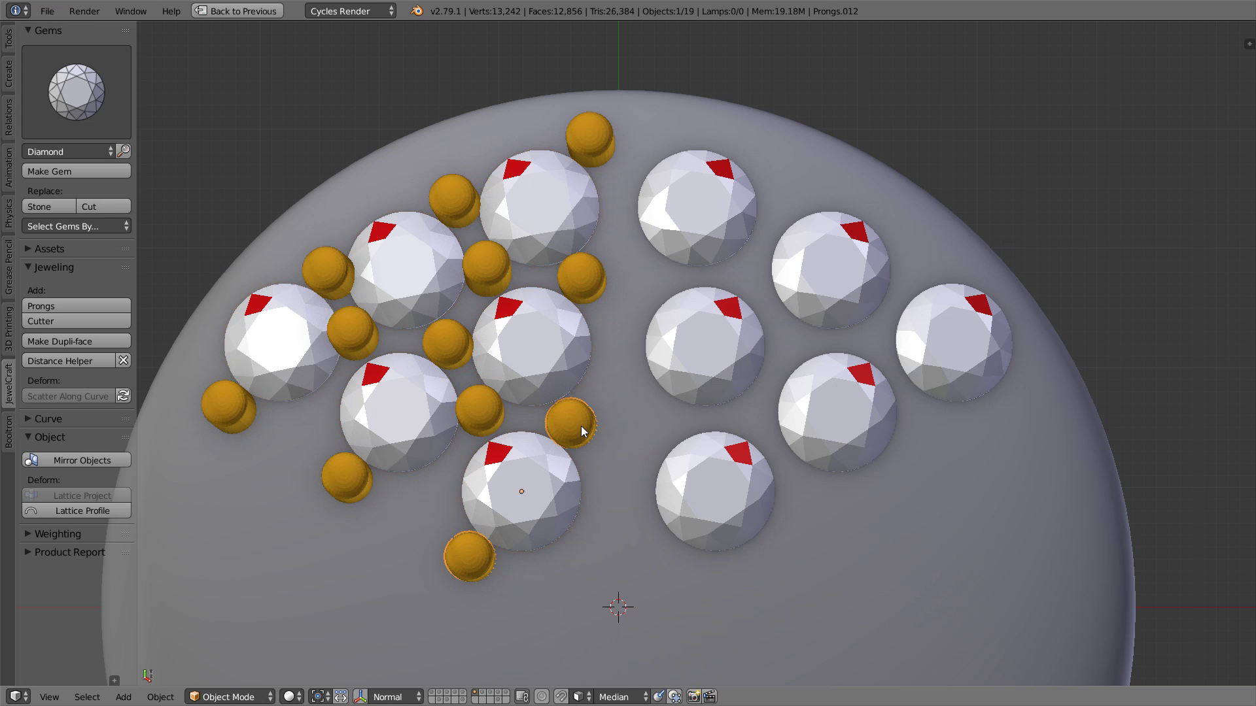
key(shift+l)
Step: Select all prongs by material, mirror them onto the right gems, and turn the copies 70*2 (140°) about Z
click(582, 430)
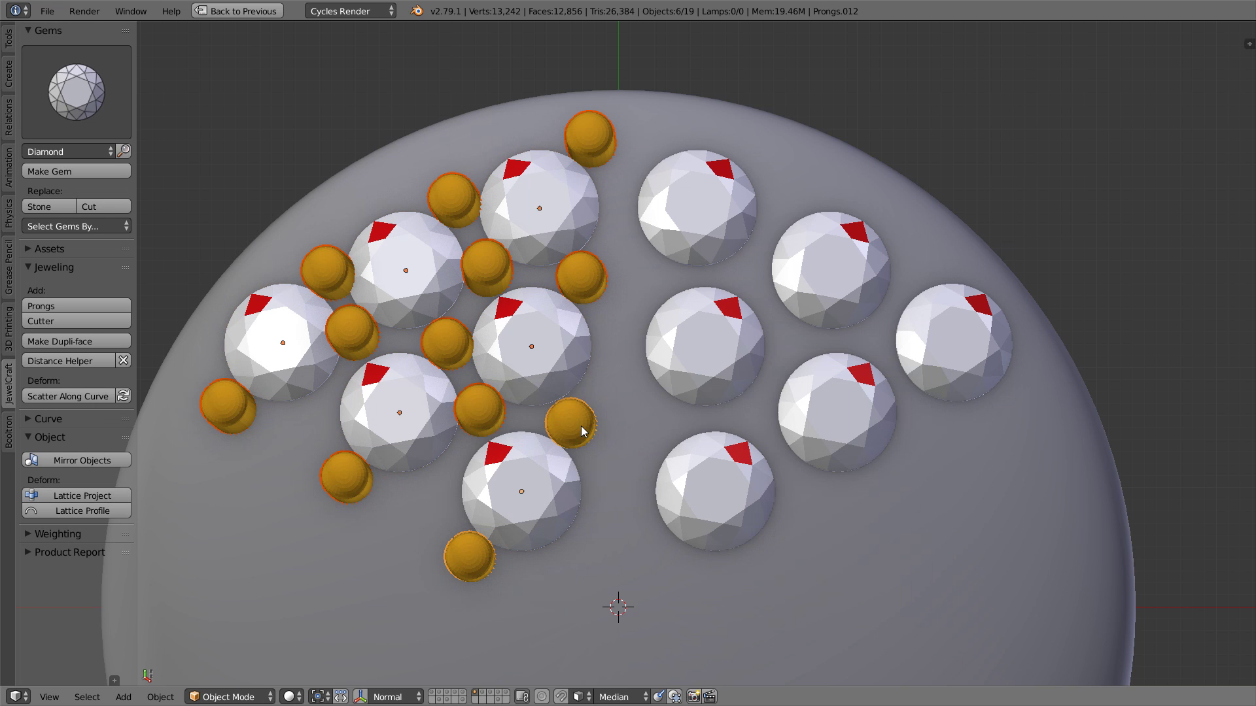
click(125, 461)
key(F6)
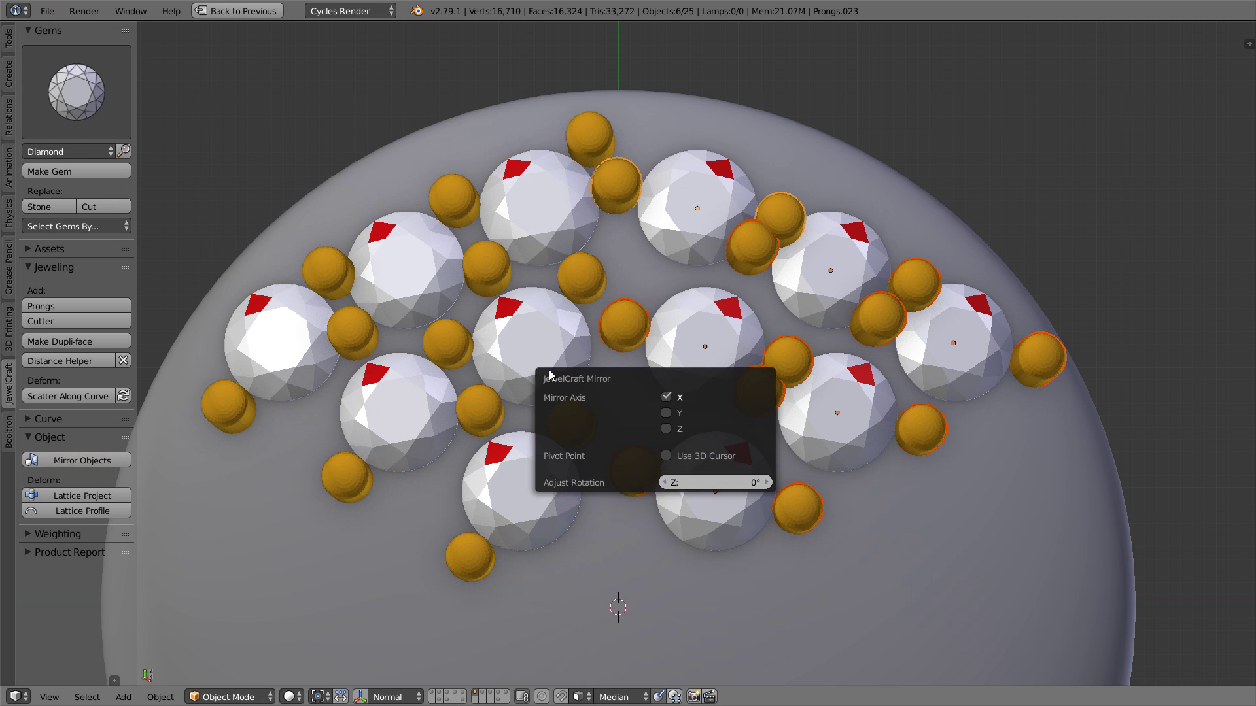
click(713, 482)
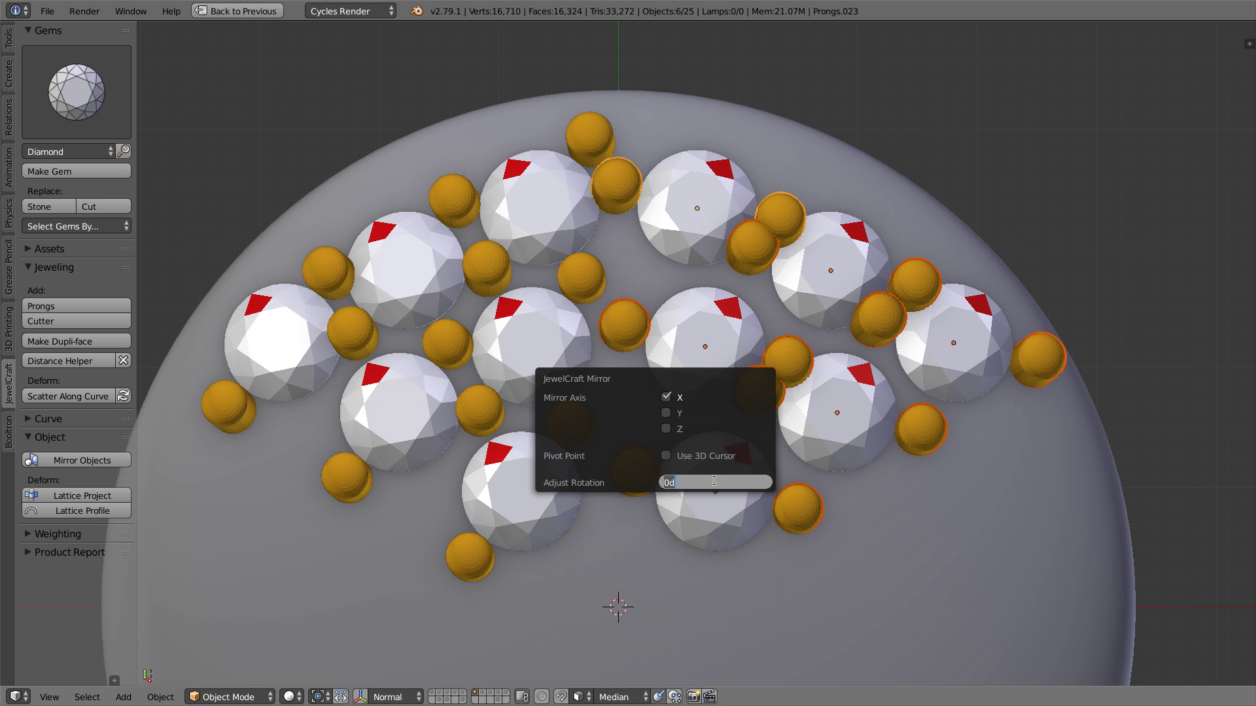
text(70*2)
key(Return)
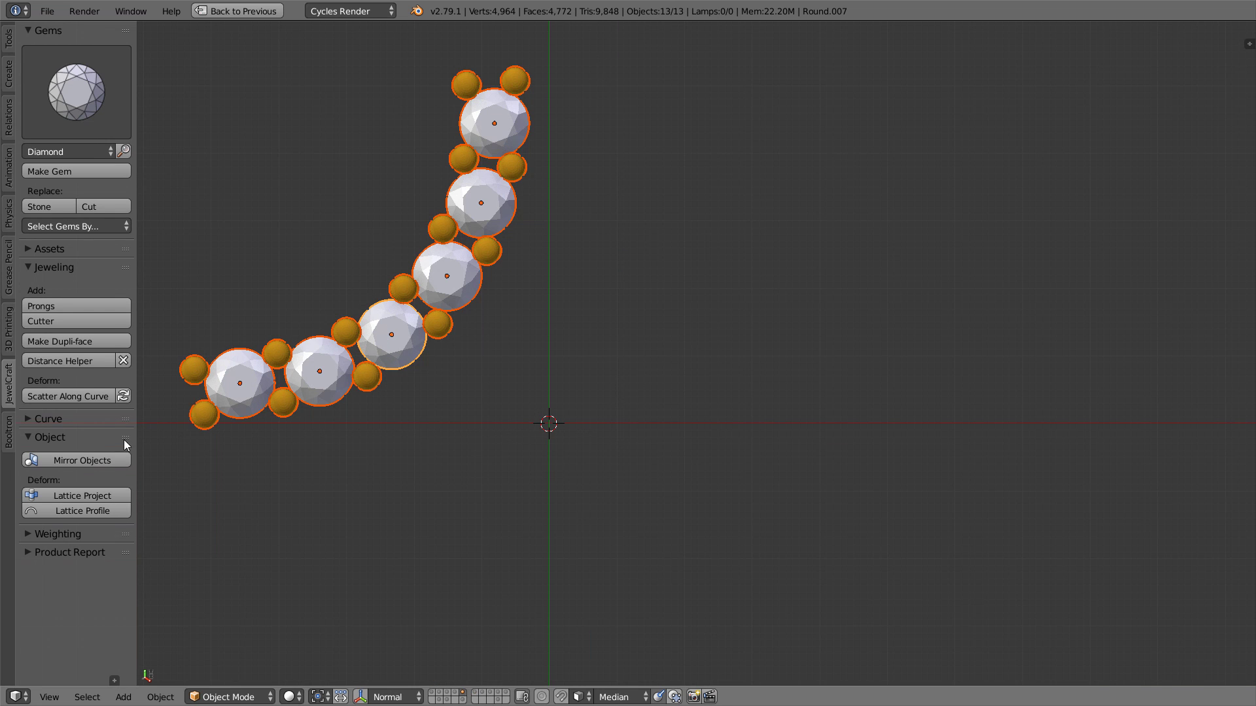
Step: Mirror the selected gem arc with both the X and Y mirror axes enabled
click(107, 460)
key(F6)
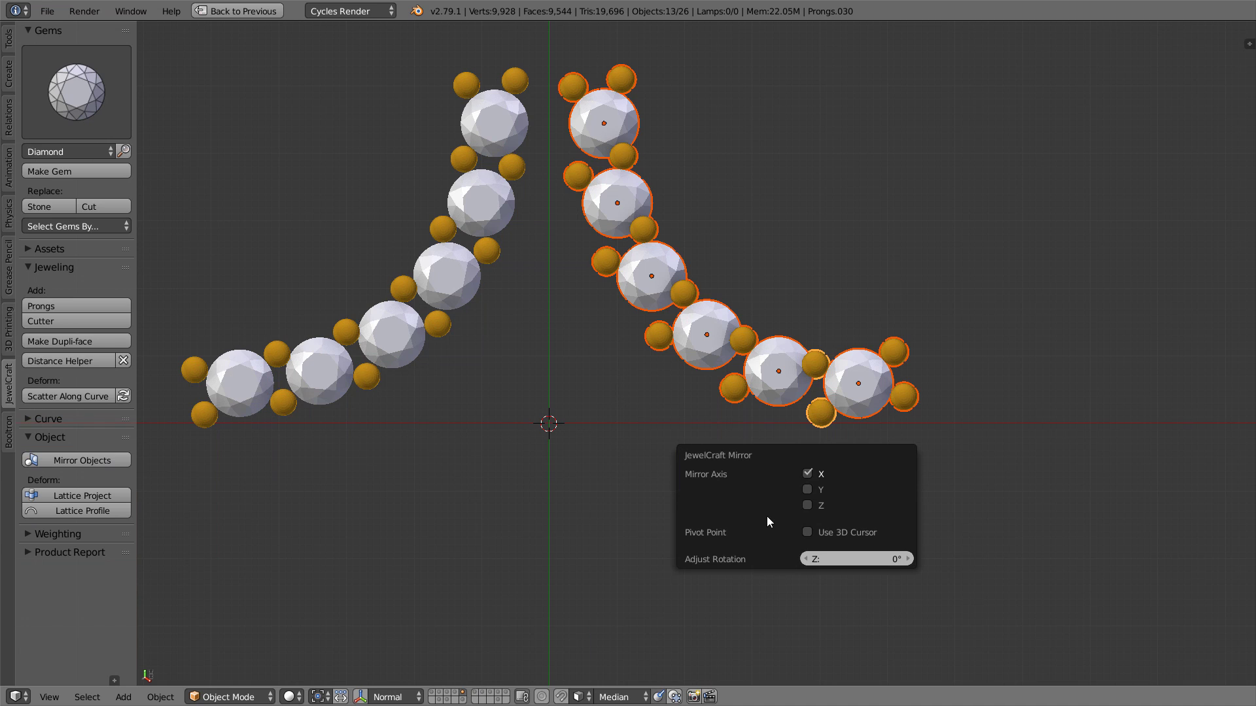
click(807, 488)
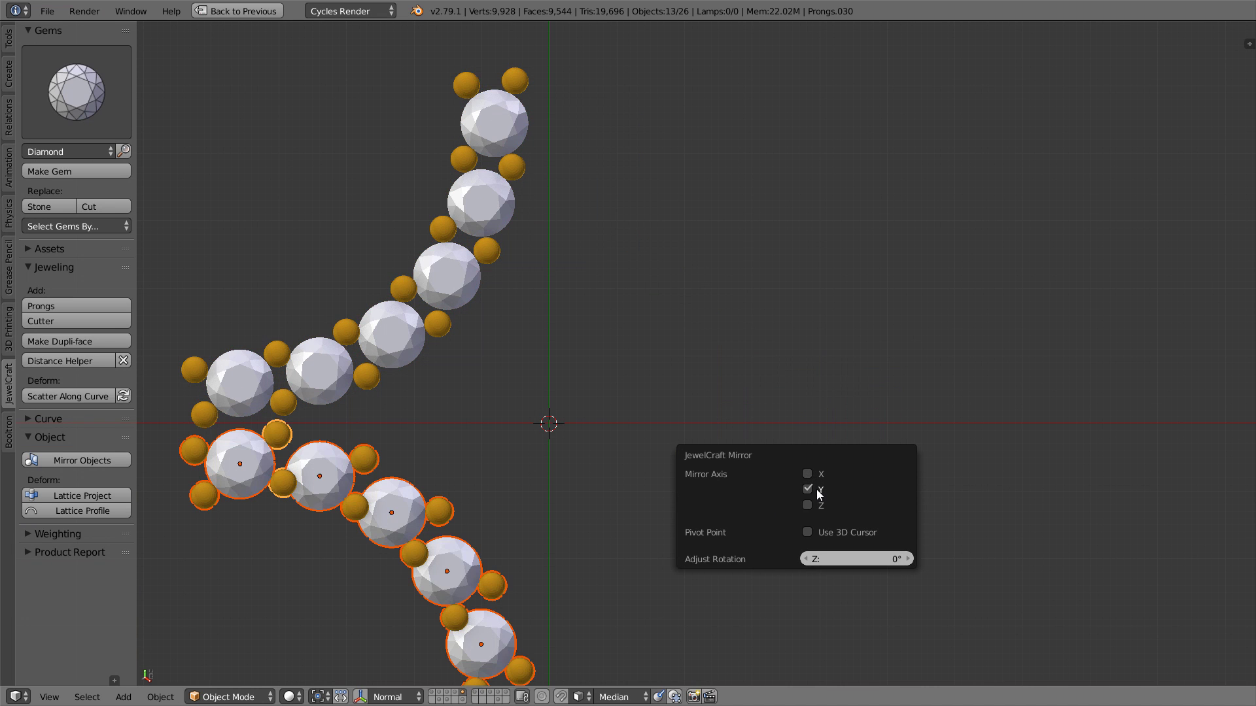
click(815, 478)
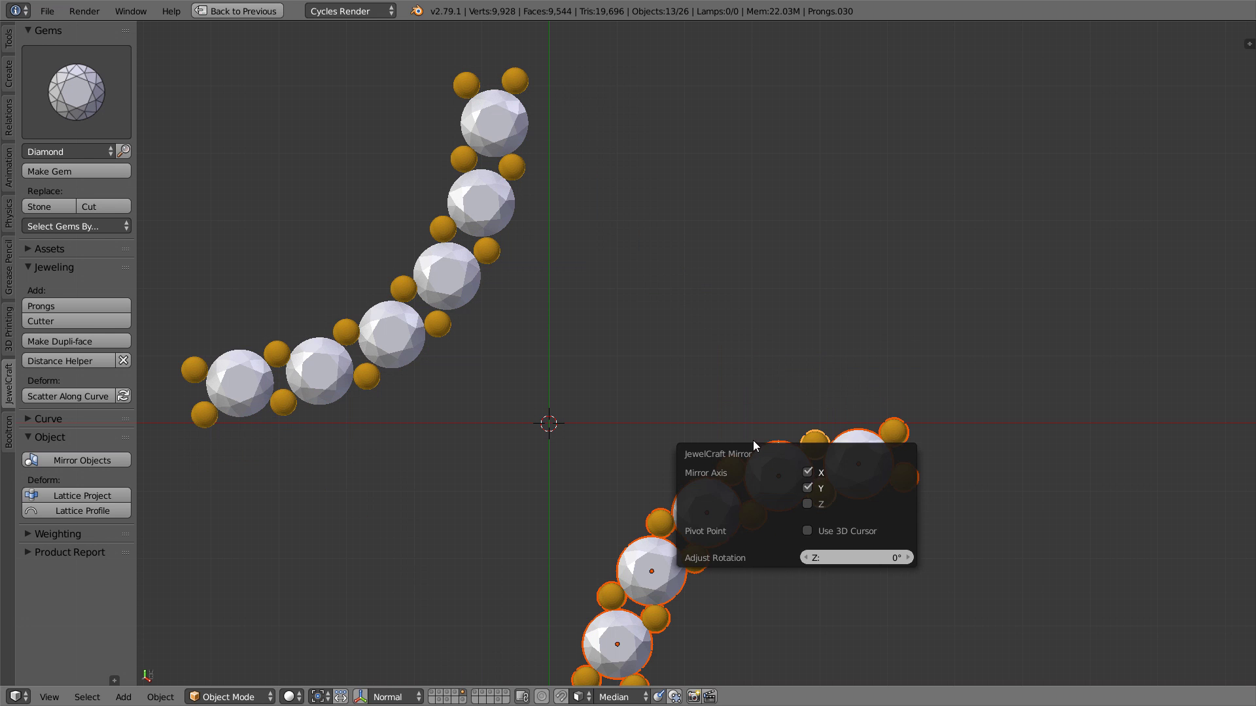
key(F6)
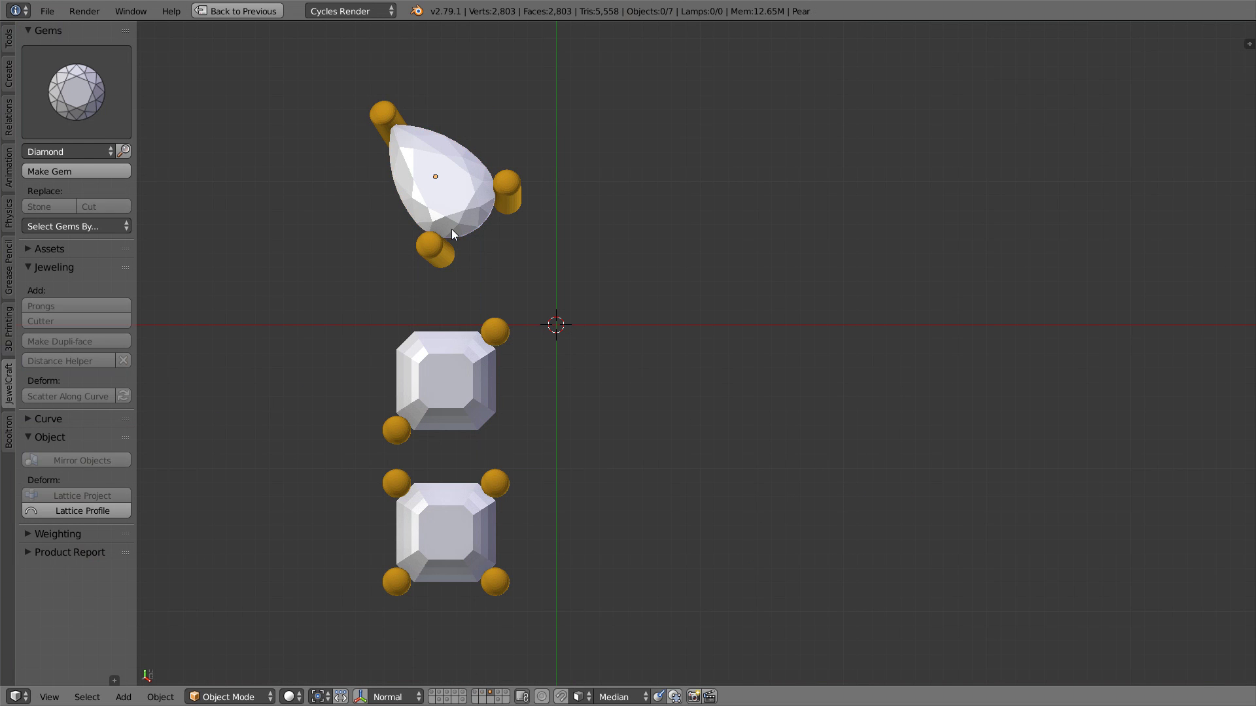
Step: Select all pear and square gems with their prongs and mirror them
key(a)
click(115, 458)
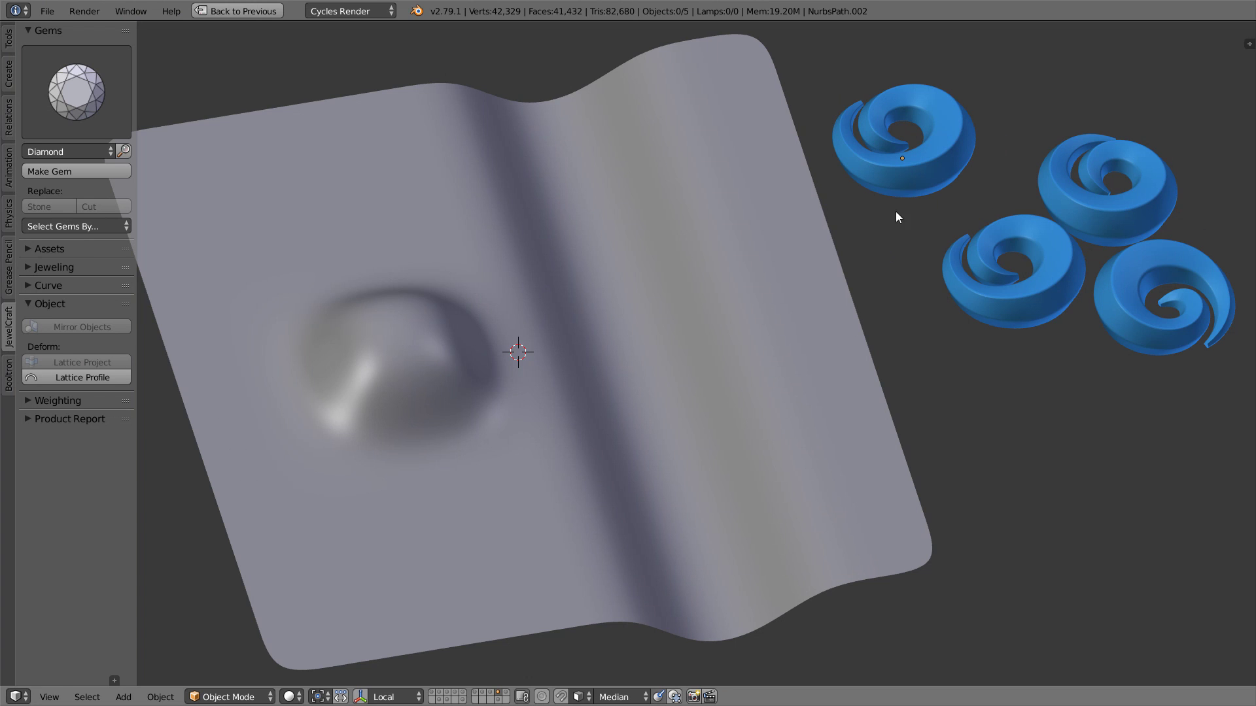
Step: Project the top-left blue spiral onto the wavy plane with Lattice Project
click(906, 185)
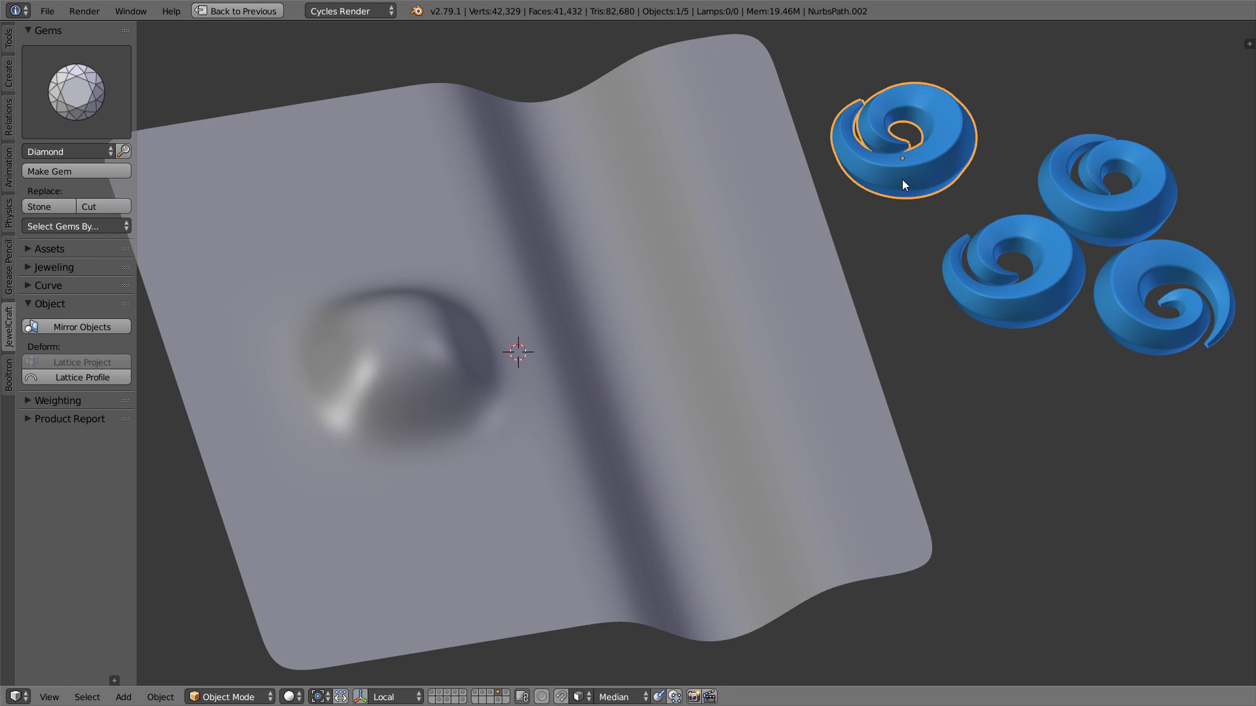
shift+right_click(803, 193)
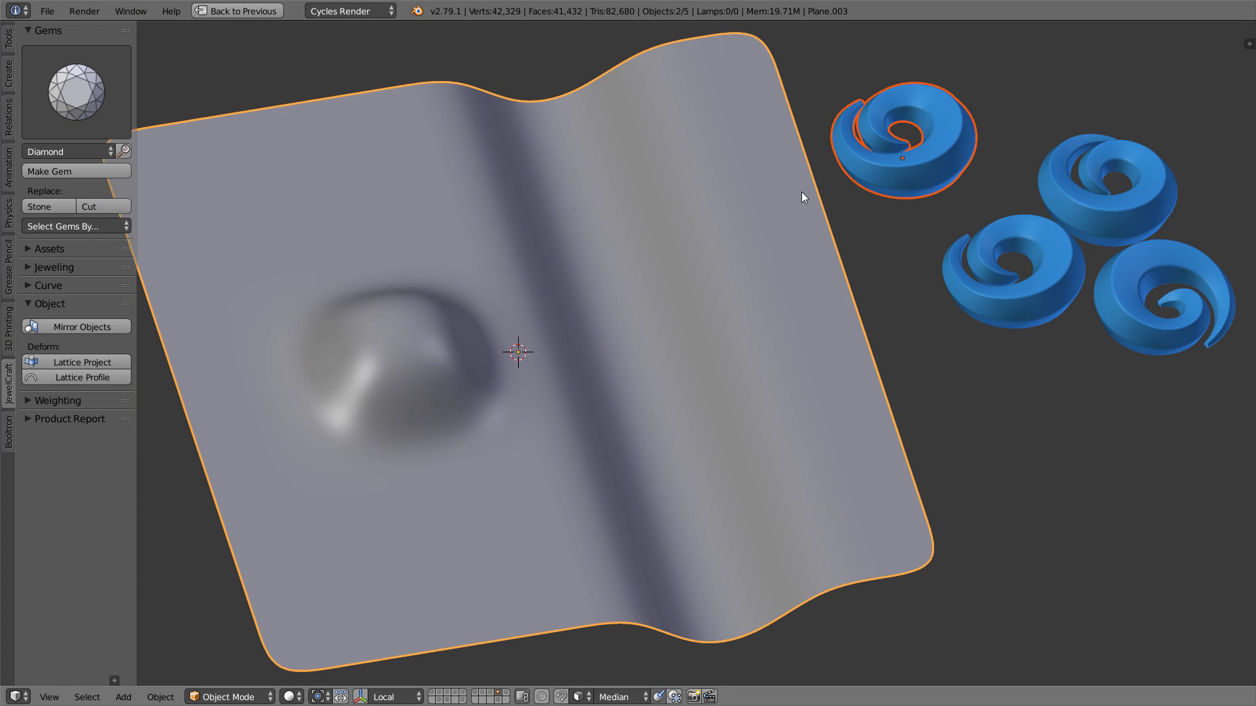
click(96, 360)
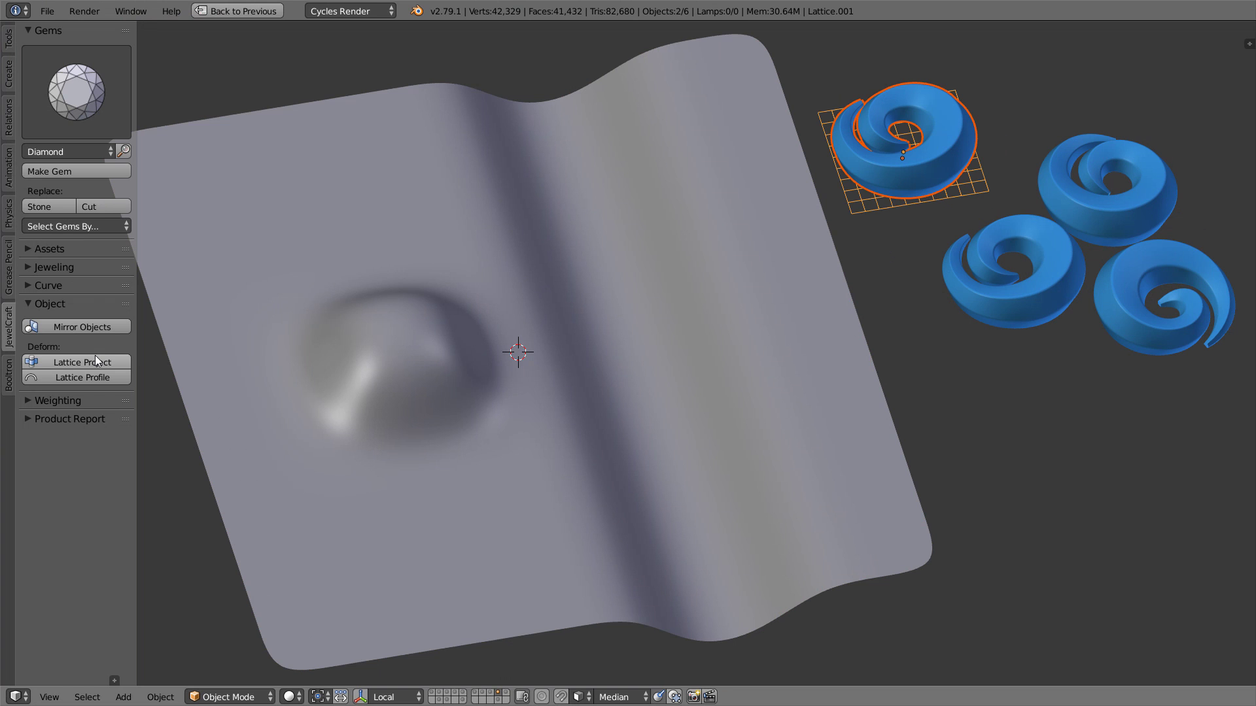
Step: Slide the spiral and its lattice along X onto the surface's right side
key(g)
key(x)
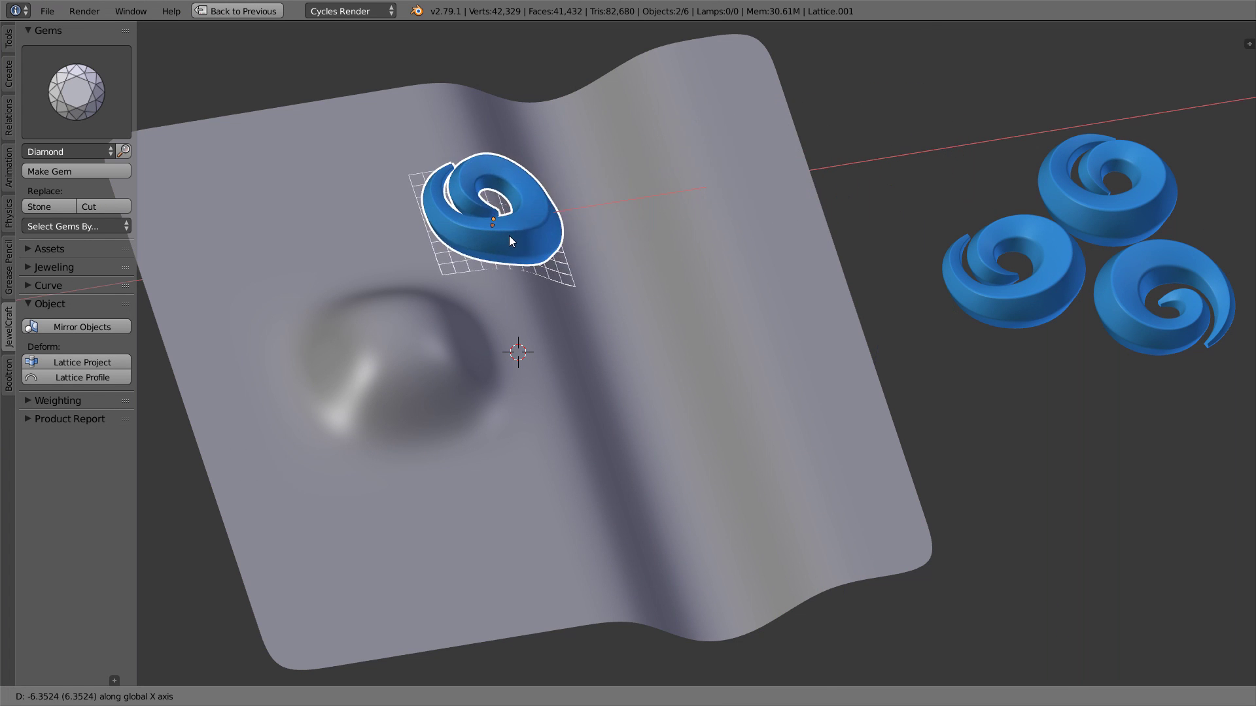
click(674, 223)
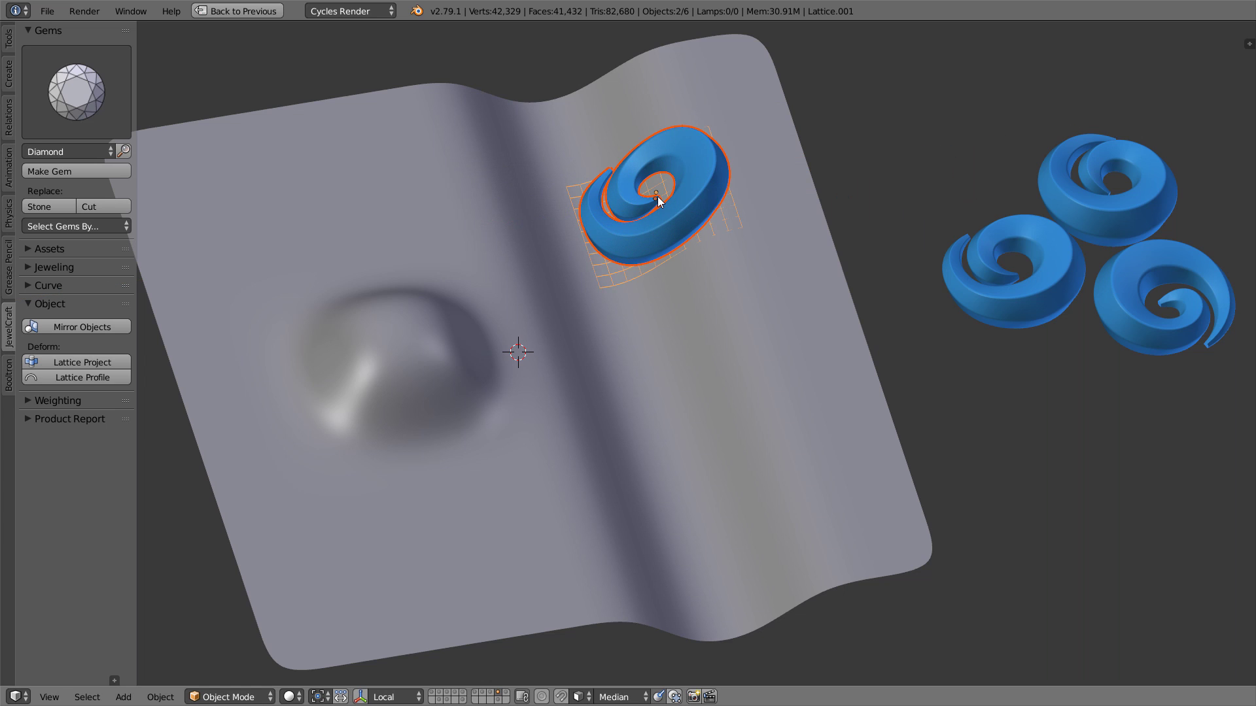
Step: Raise the spiral higher on the surface and set snapping to Face, Median, Align Rotation to Target
key(g)
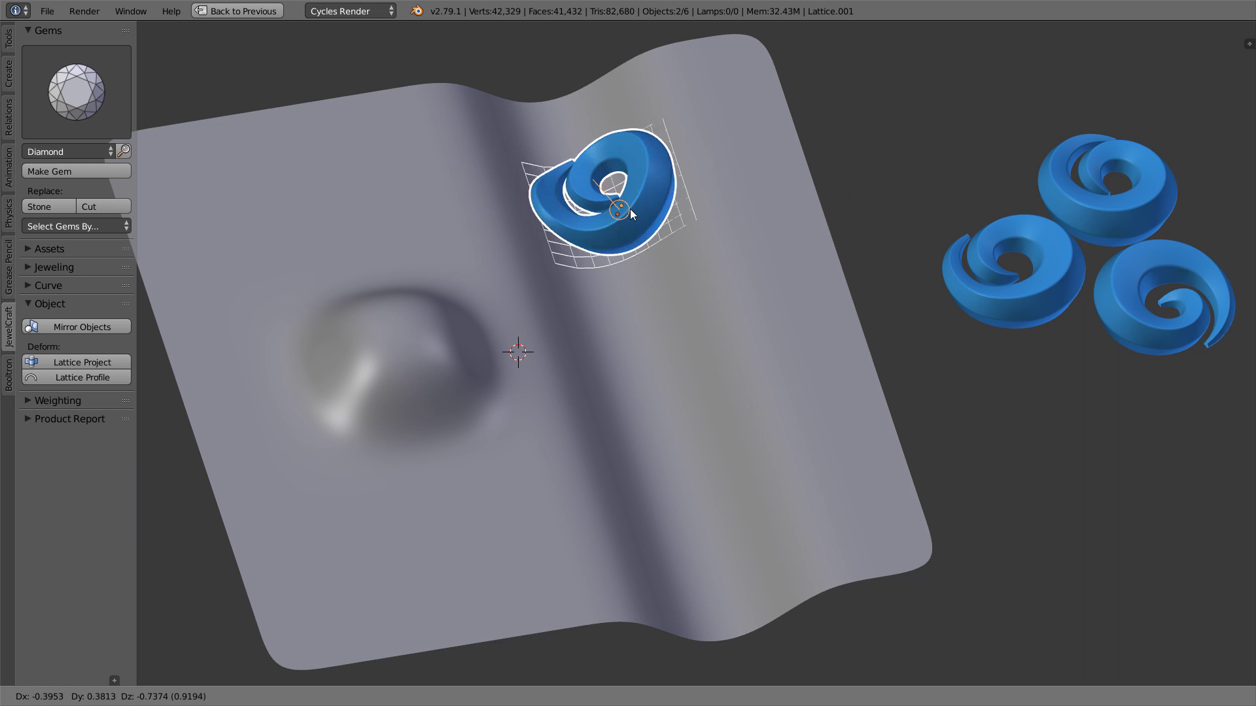
click(680, 182)
click(581, 697)
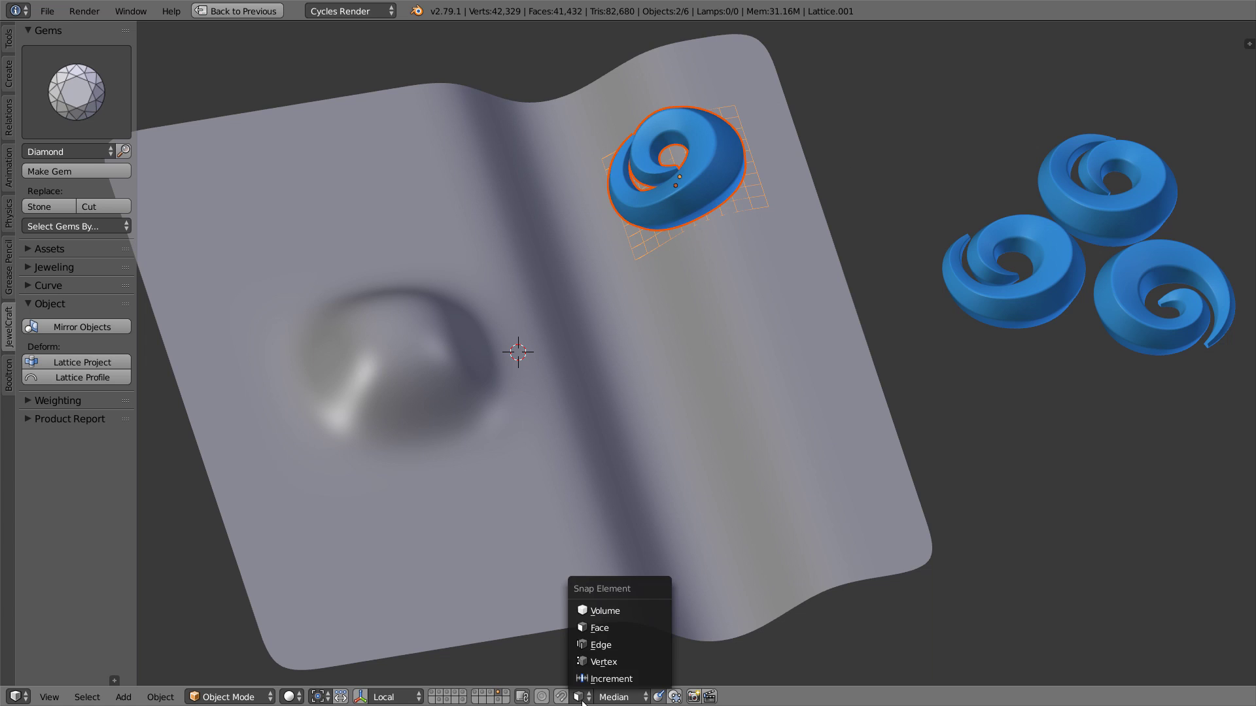
click(613, 629)
click(619, 697)
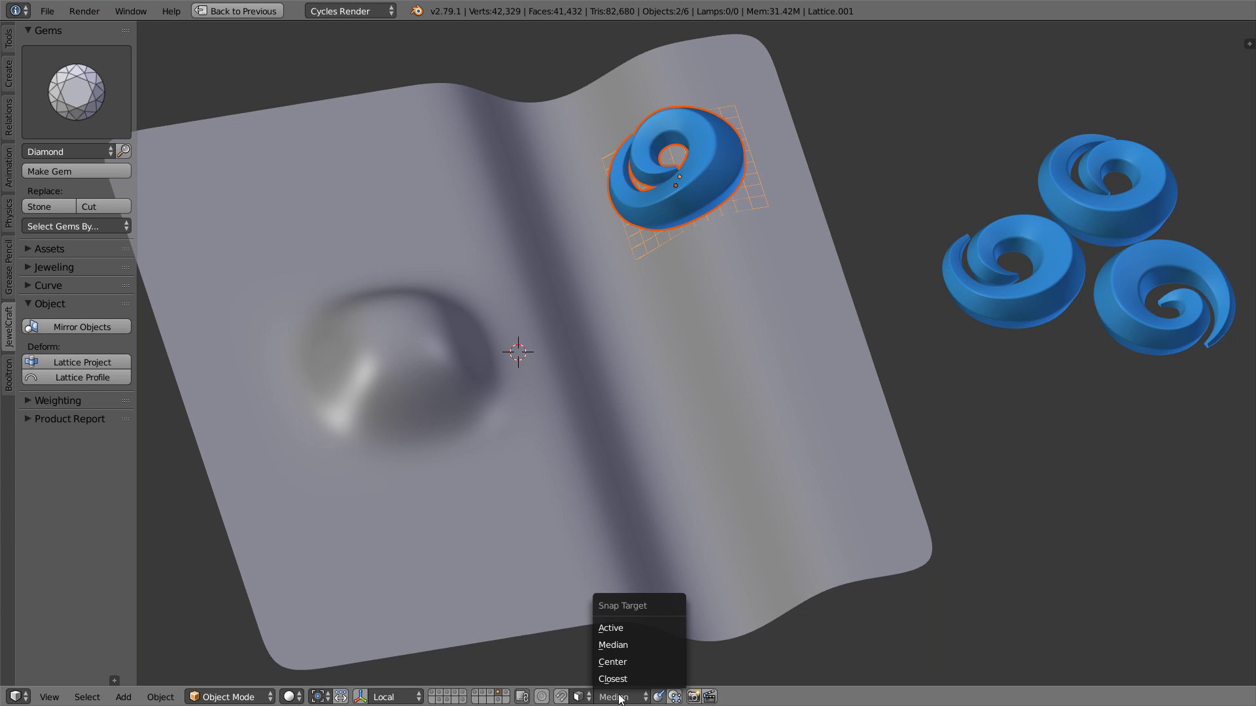
click(631, 646)
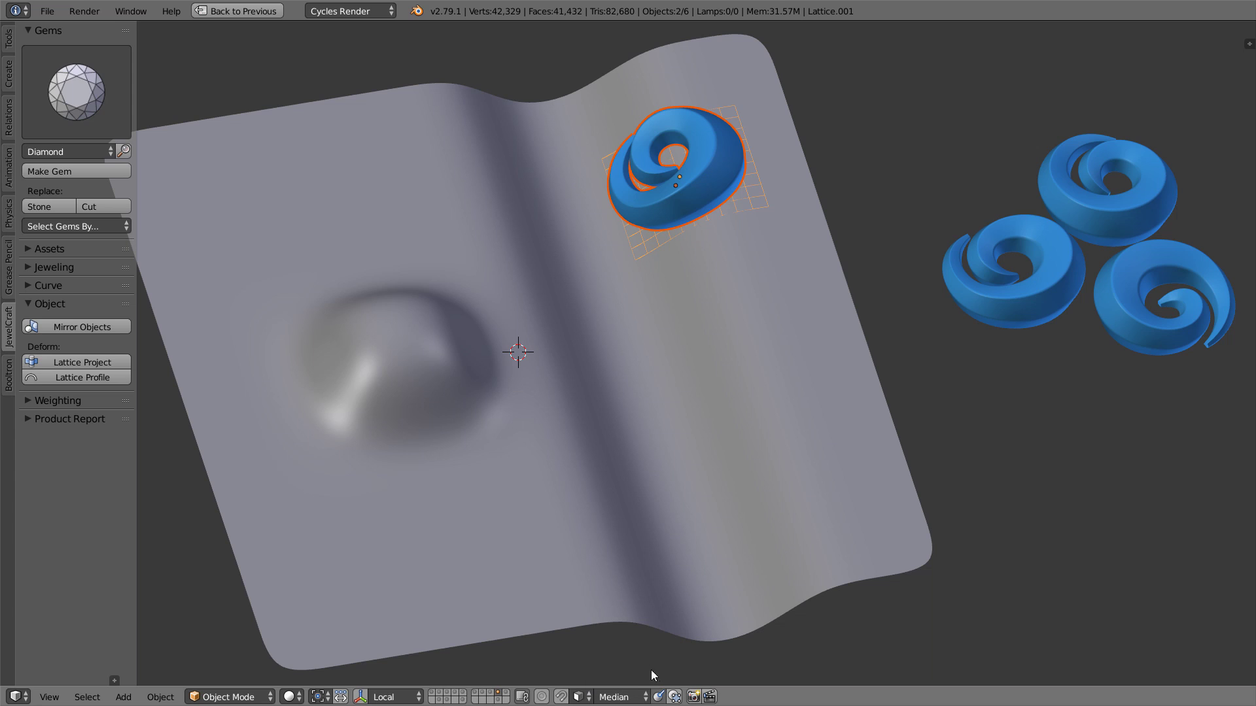
click(662, 700)
Step: Select the three remaining blue spirals
right_click(1123, 322)
shift+right_click(1062, 290)
shift+right_click(1092, 219)
Step: Lattice-project the spiral trio onto the wavy surface and slide it along X to the left
shift+right_click(779, 366)
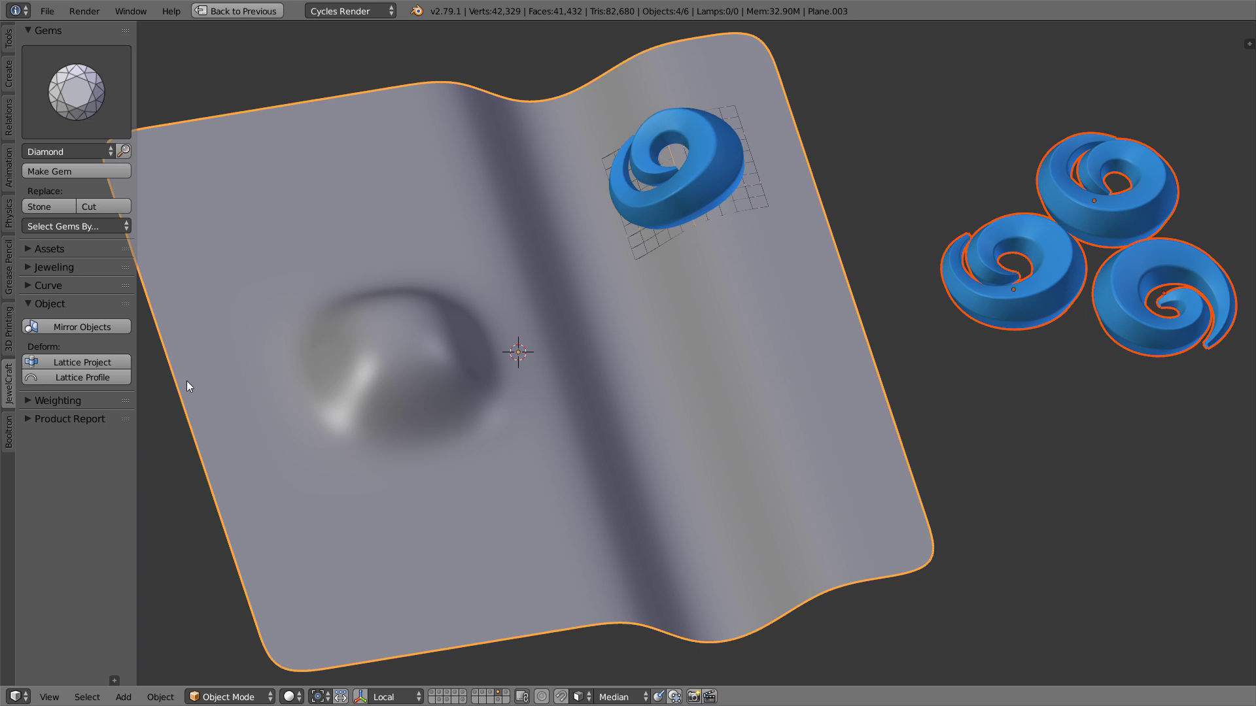
click(120, 363)
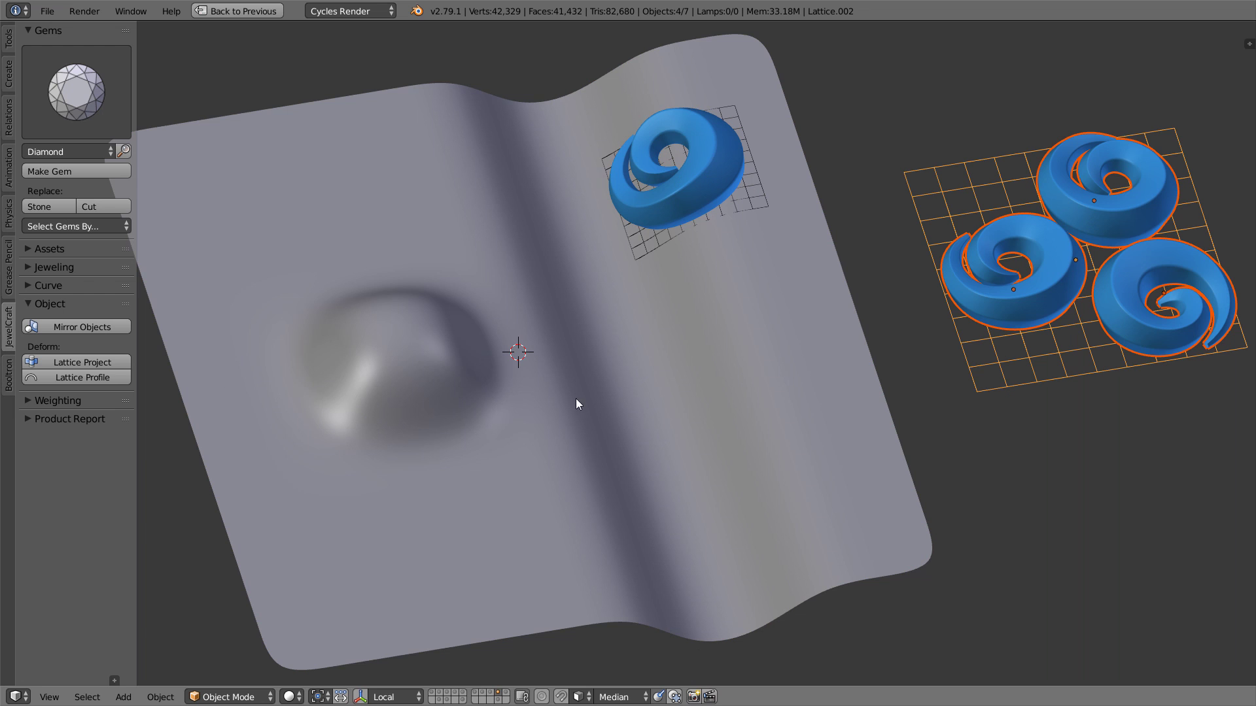
key(g)
key(x)
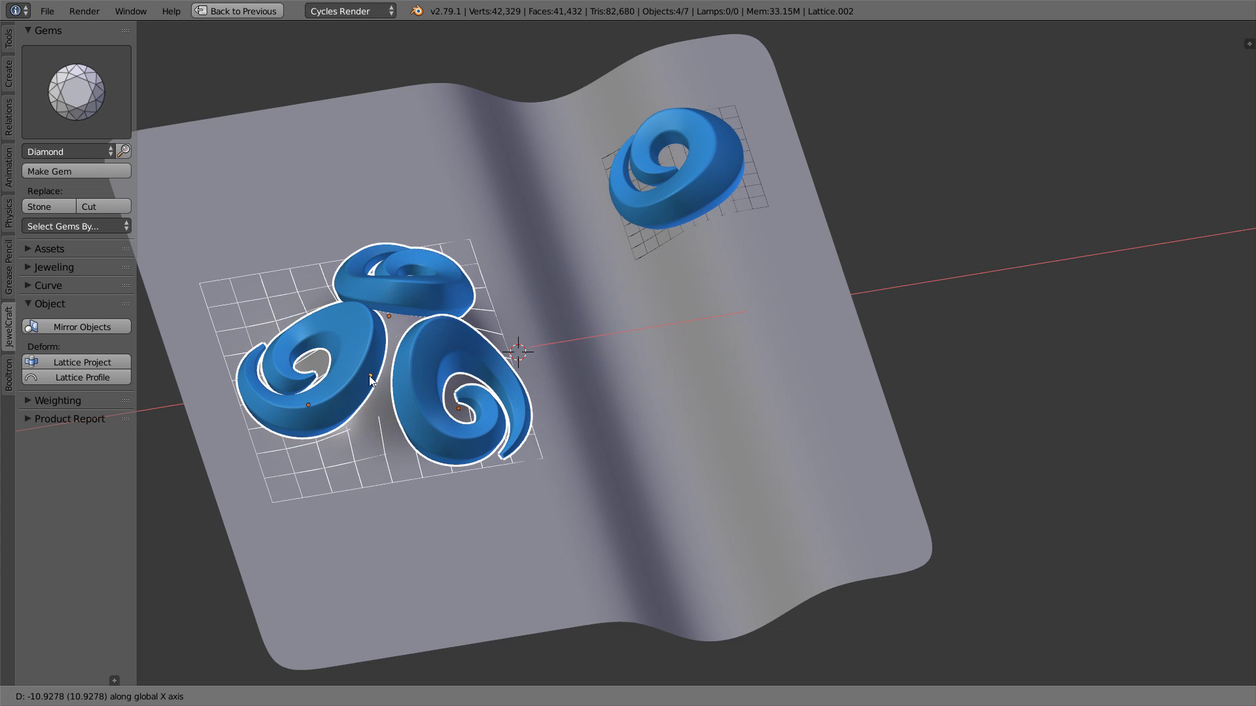
click(368, 380)
Step: Duplicate the single spiral with its lattice five times, scattering the copies across the surface
right_click(759, 191)
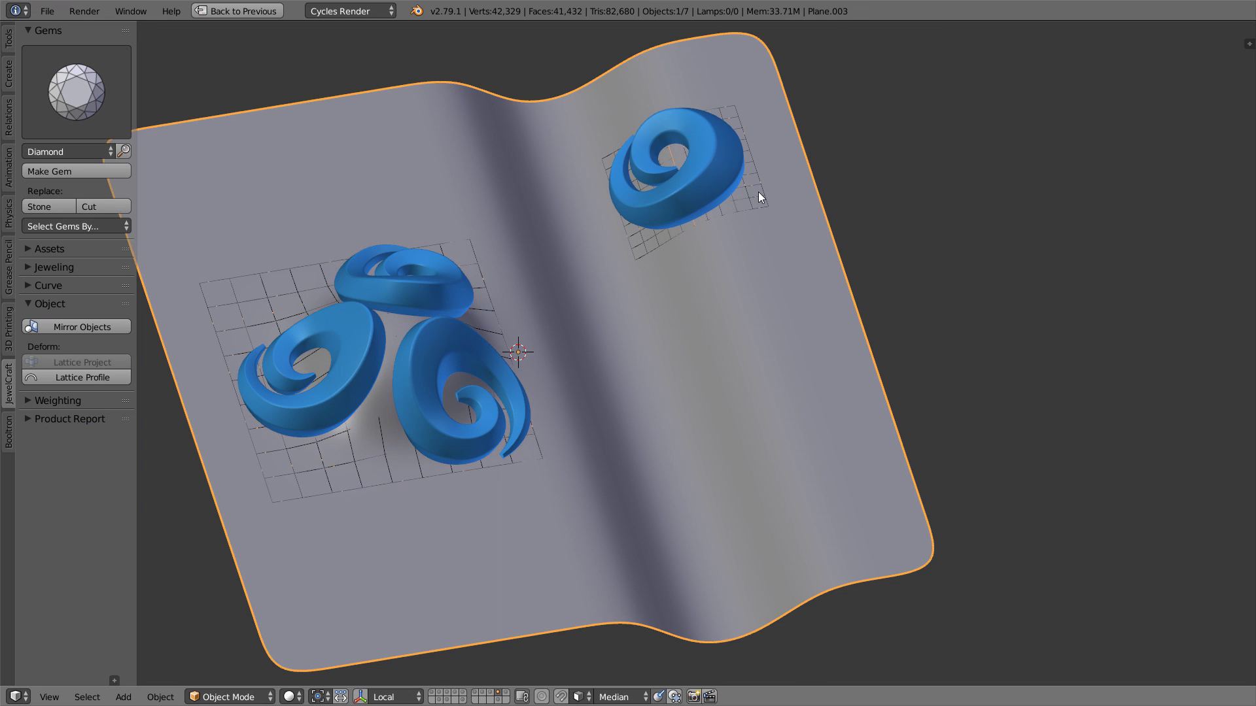
right_click(758, 192)
shift+right_click(721, 174)
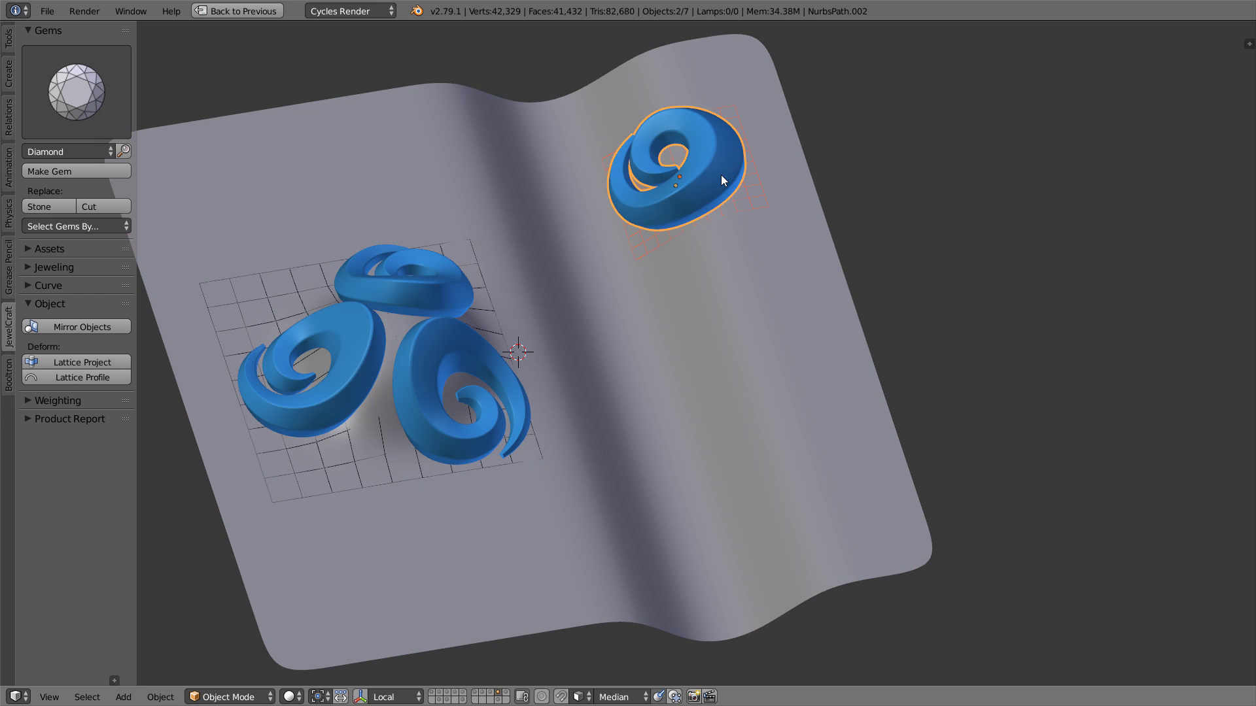
key(shift+d)
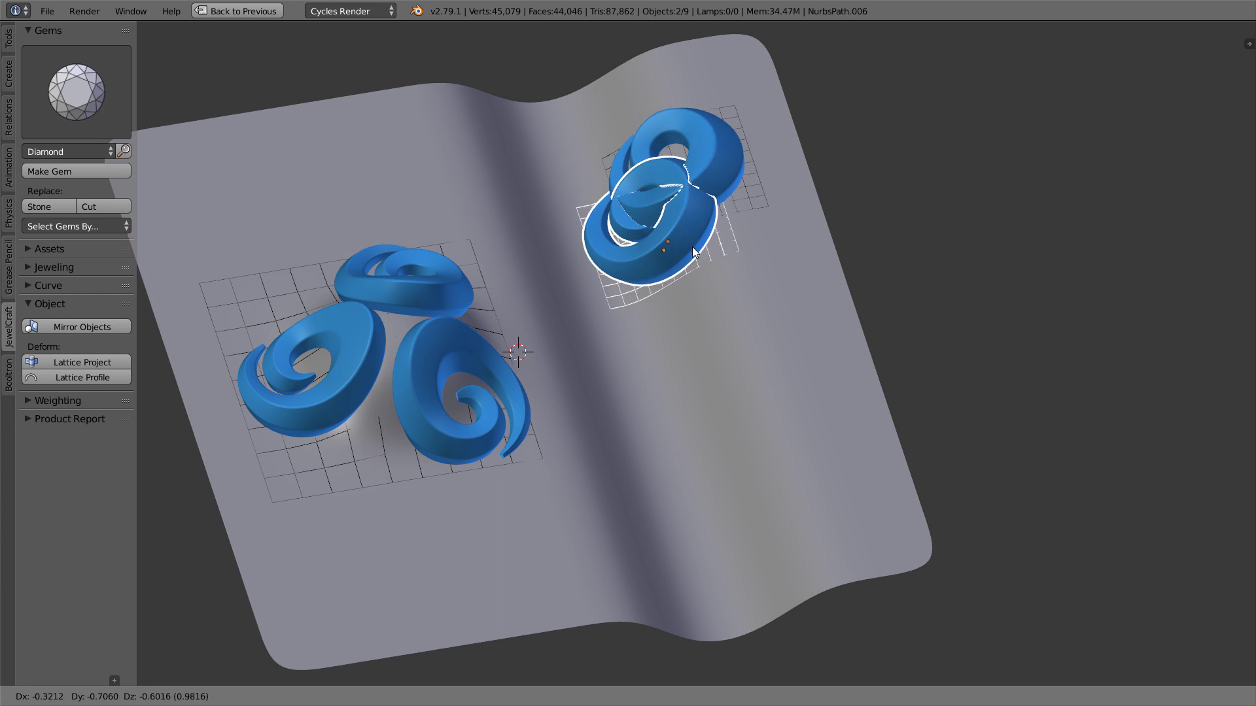
click(707, 308)
key(shift+d)
click(537, 253)
key(shift+d)
click(560, 358)
key(shift+d)
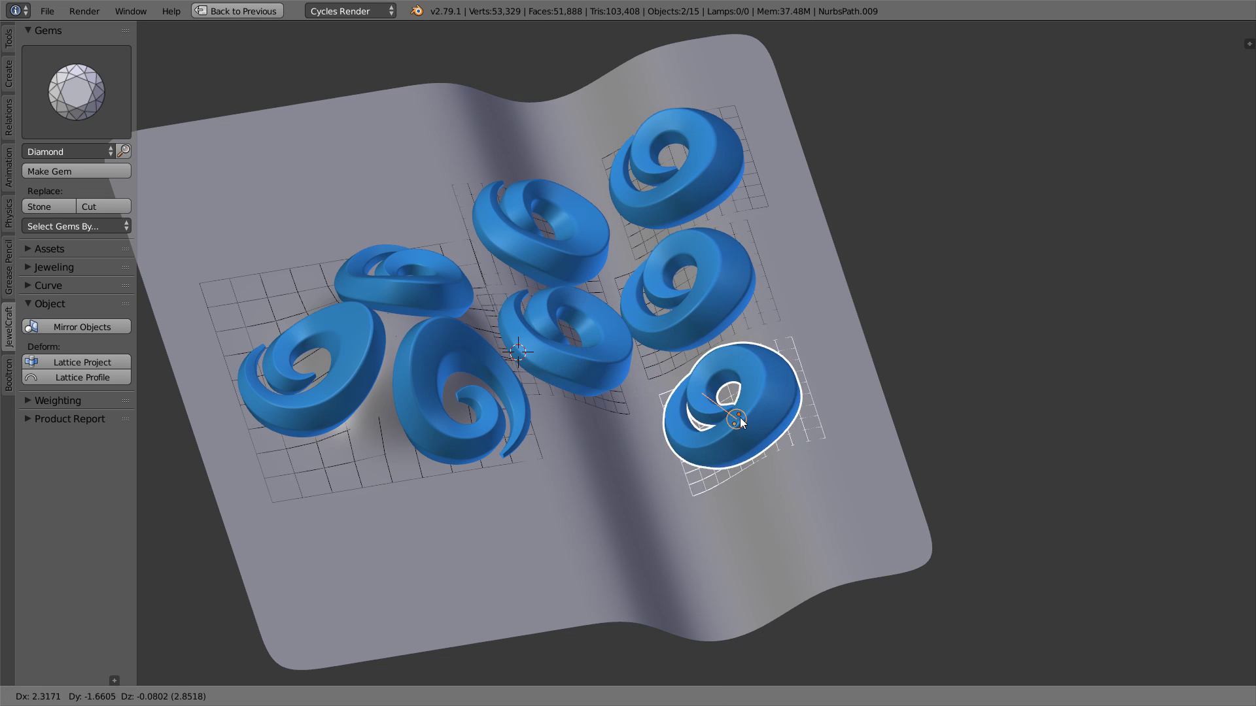
click(746, 409)
key(shift+d)
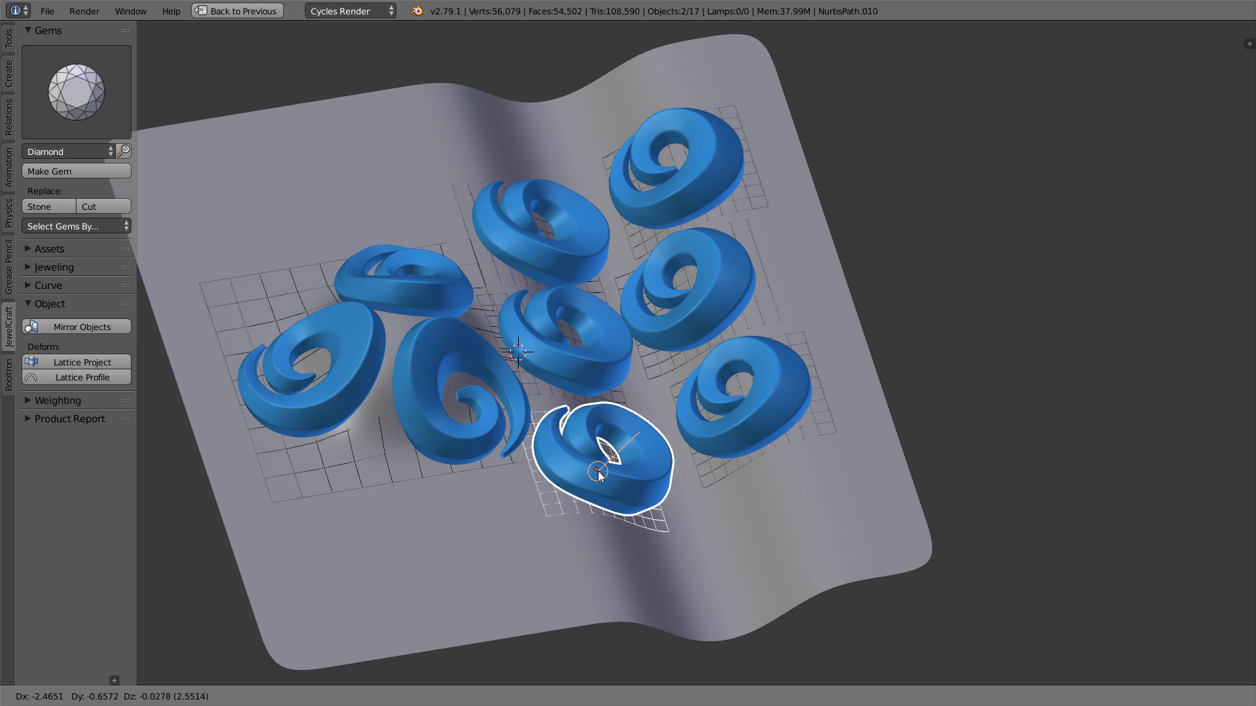
click(598, 473)
Step: Select all lattices by type and set their Shrinkwrap Offset to -0.26
right_click(485, 466)
right_click(486, 473)
key(shift+g)
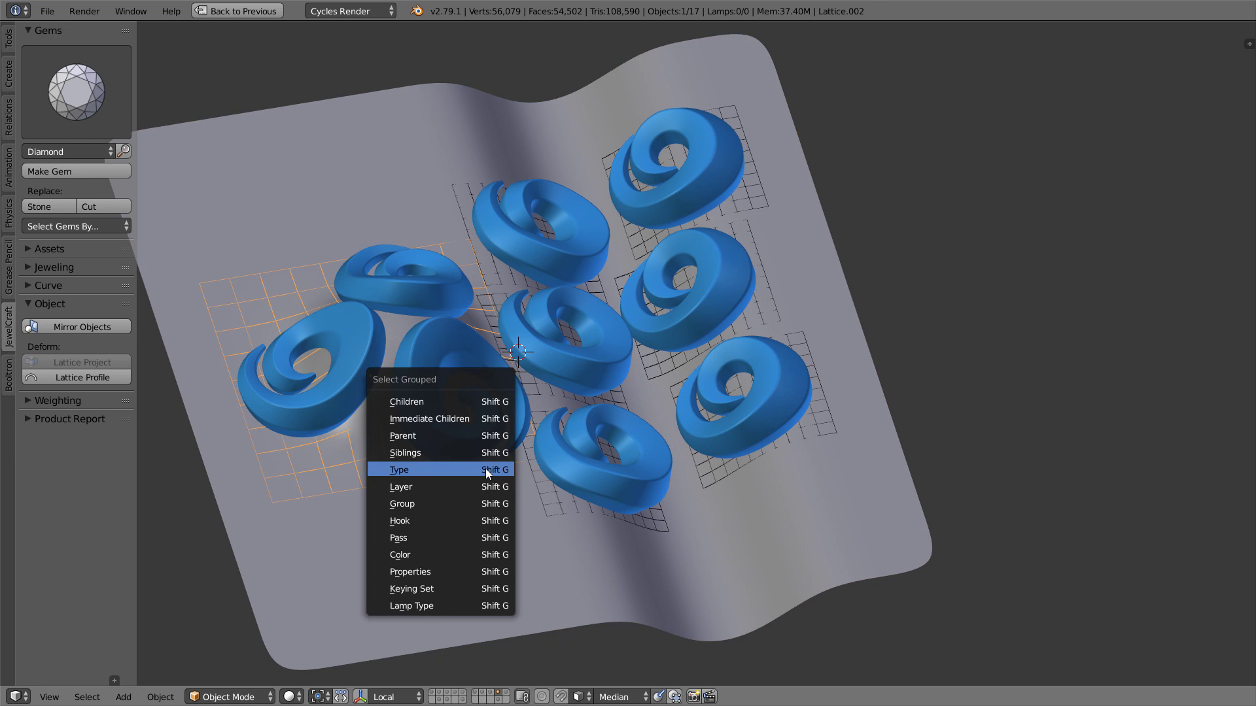
click(485, 468)
key(ctrl+Up)
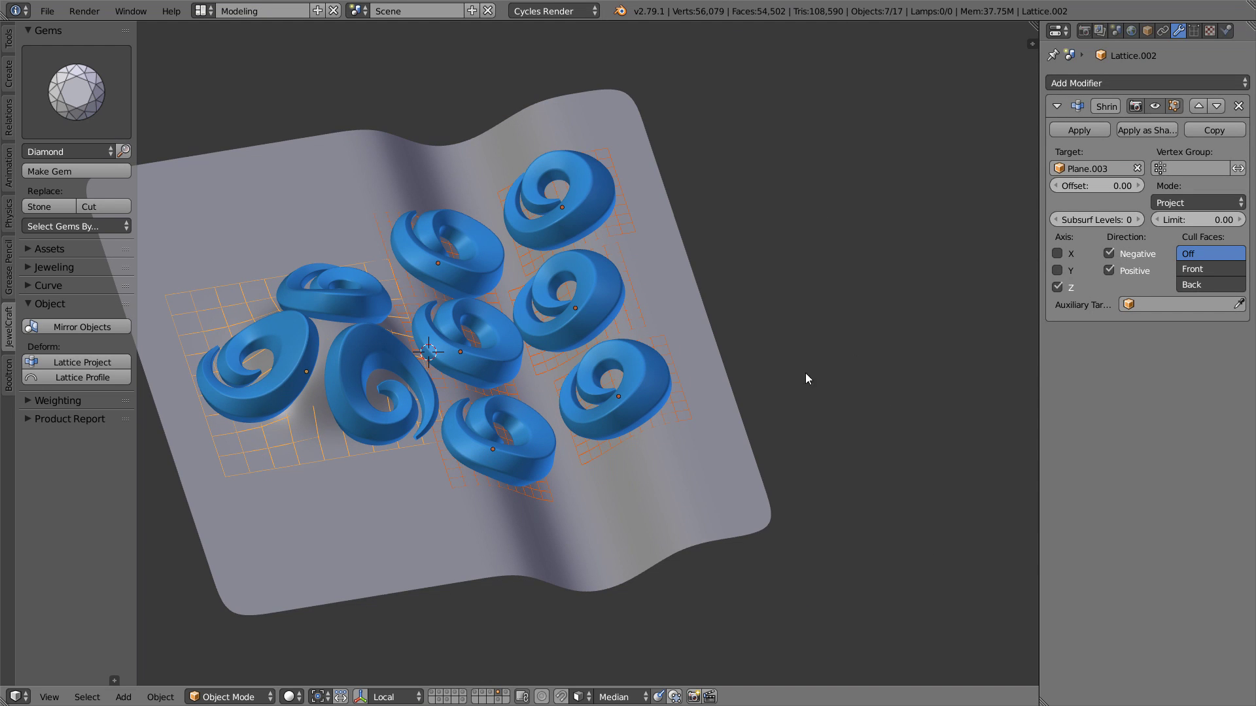
drag(1101, 185, 1067, 186)
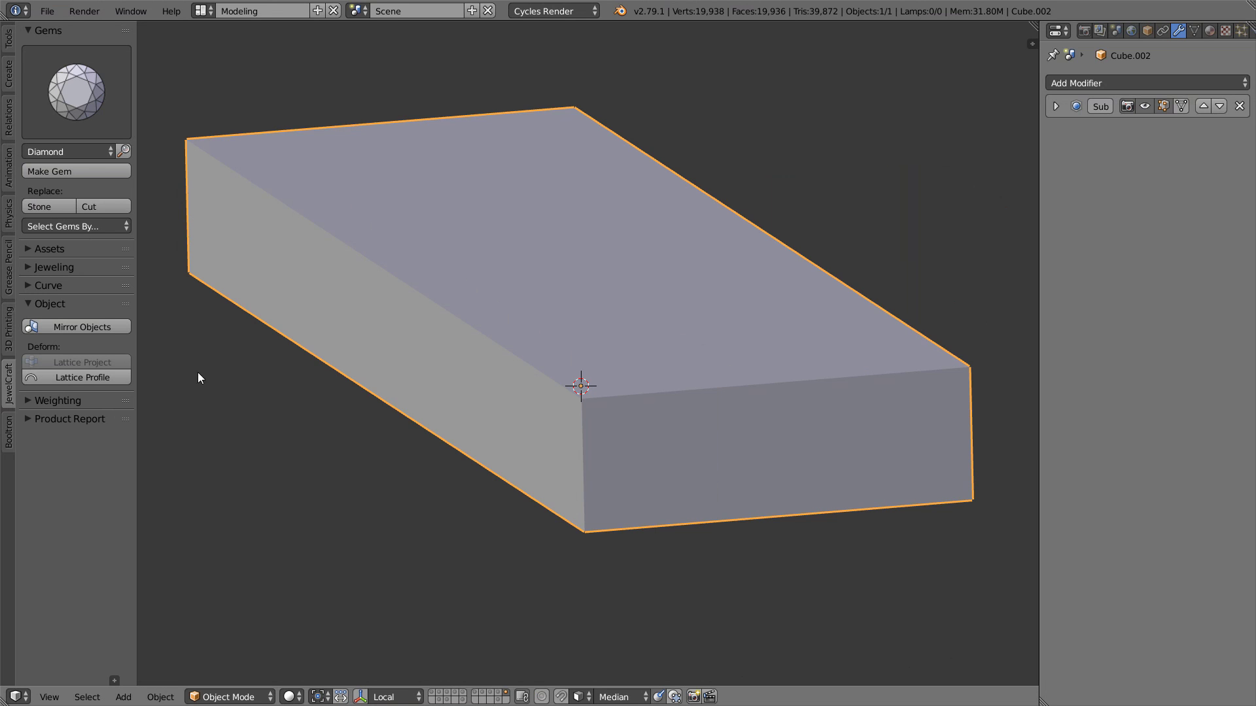
Step: Apply Lattice Profile to the box and scale the profile along Z into a taller arch
click(112, 378)
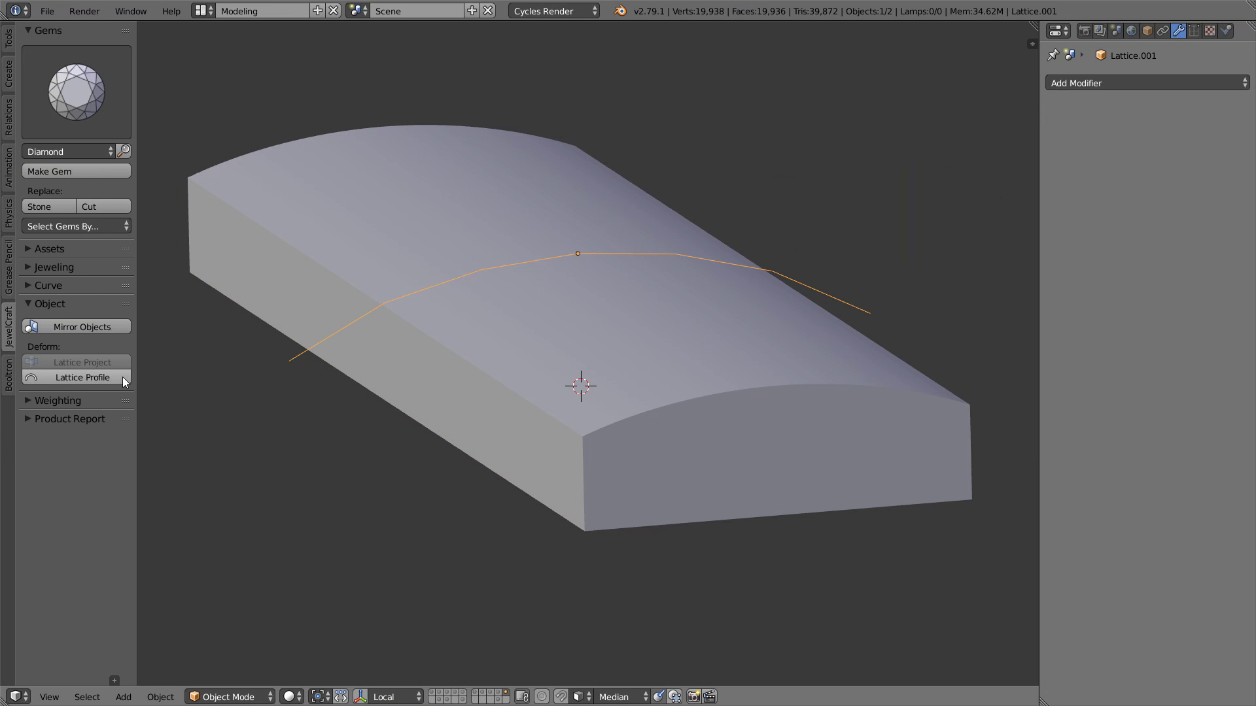
key(s)
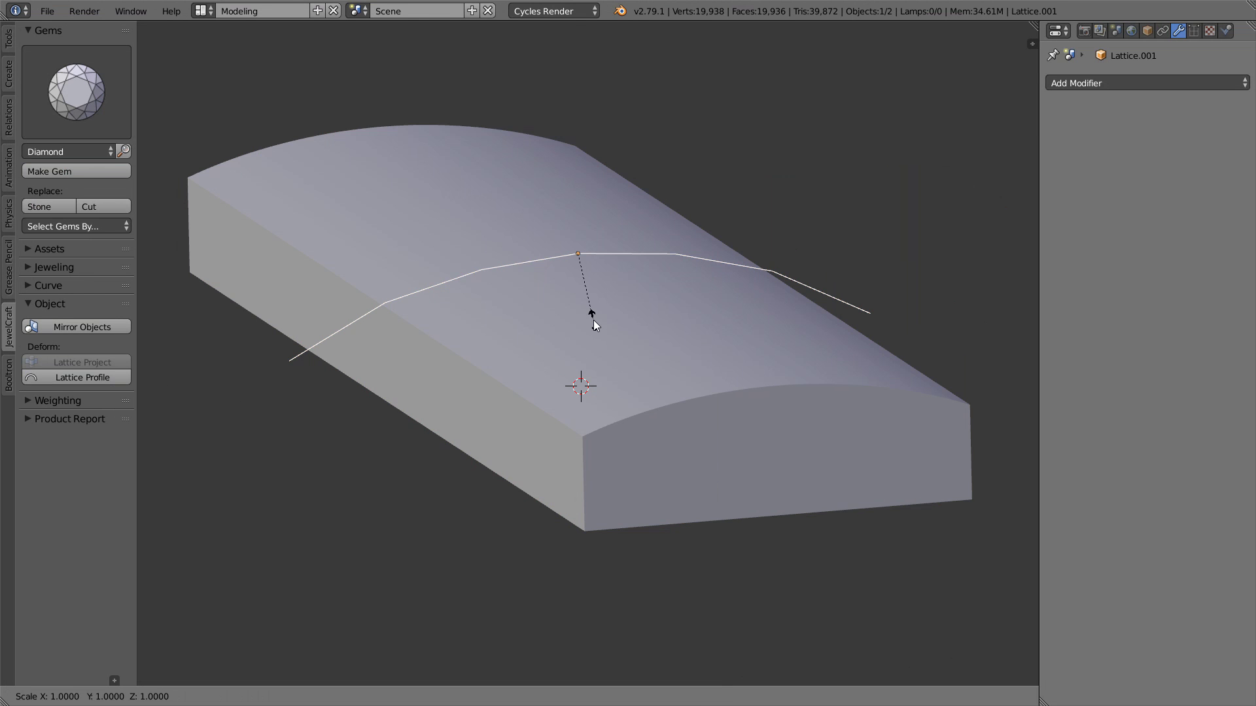
key(z)
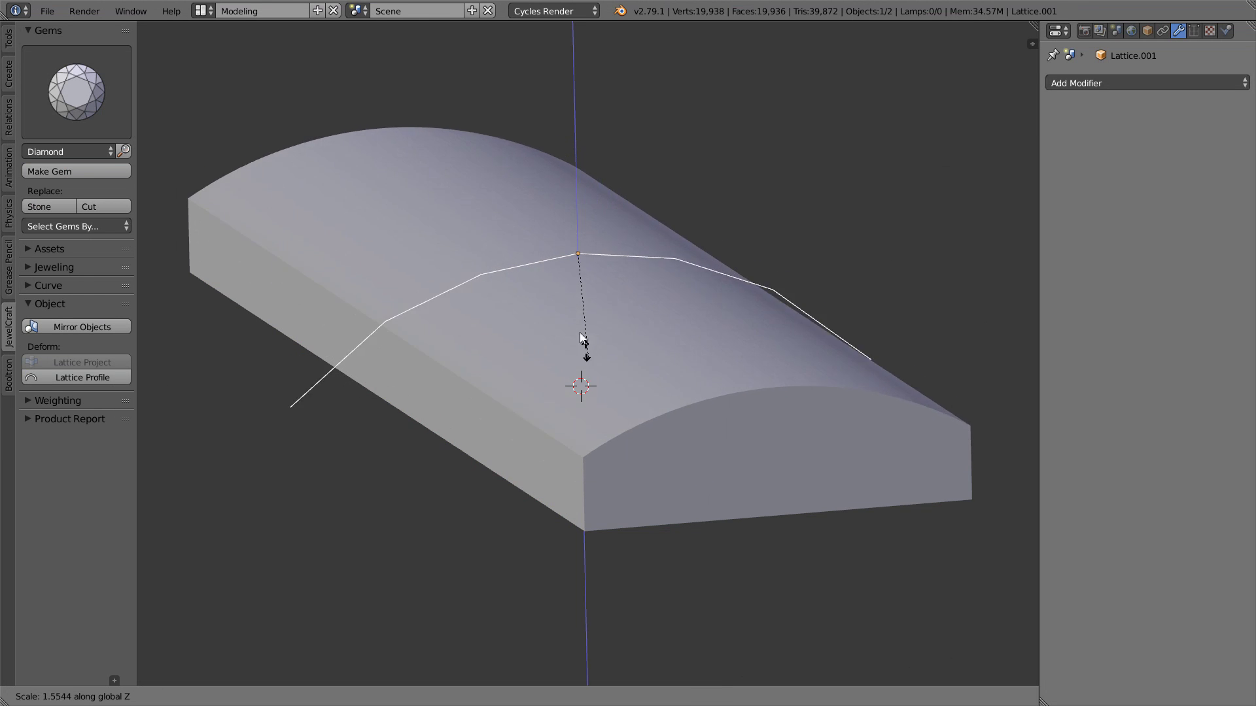
click(599, 371)
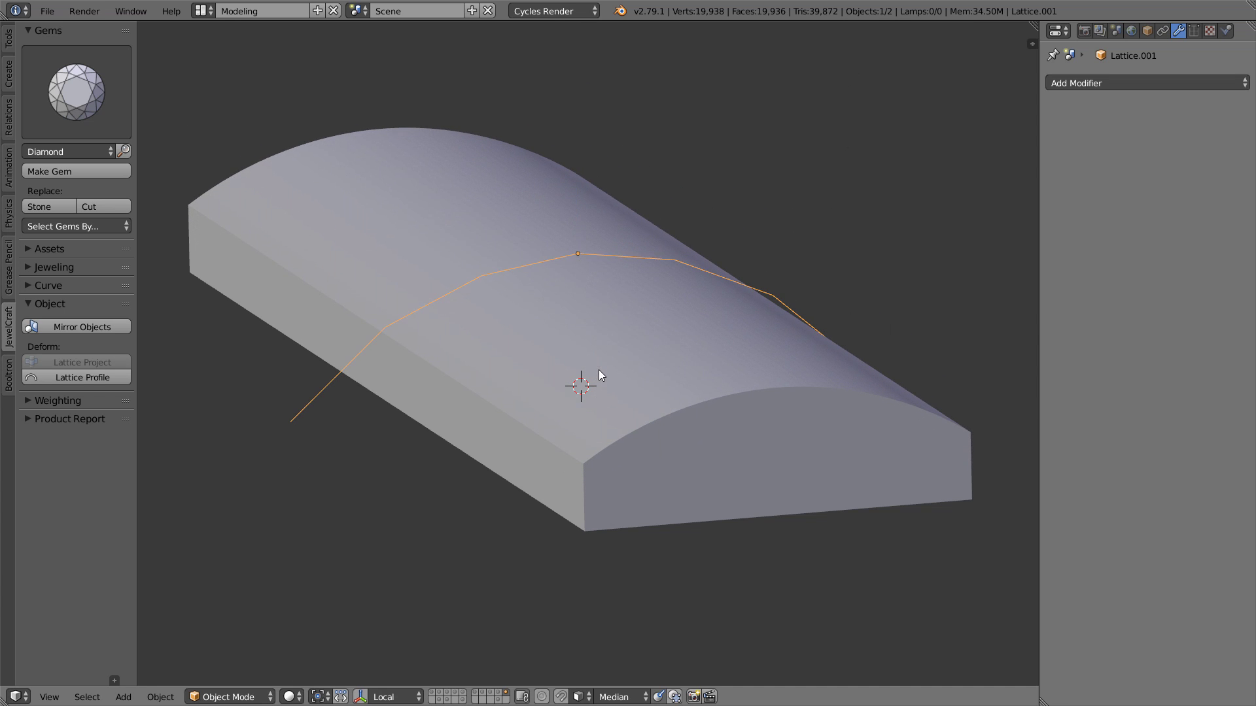
Step: Set the cube's Lattice modifier Vertex Group to Group
right_click(679, 343)
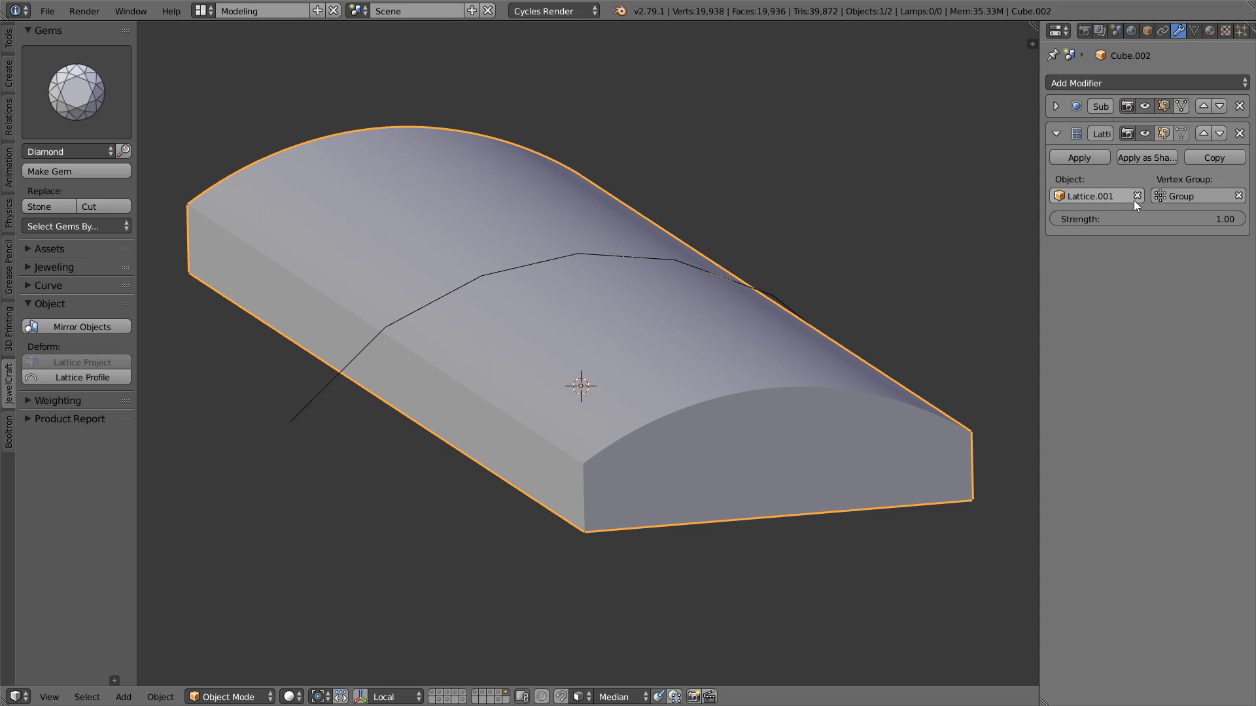
click(1239, 196)
click(1216, 200)
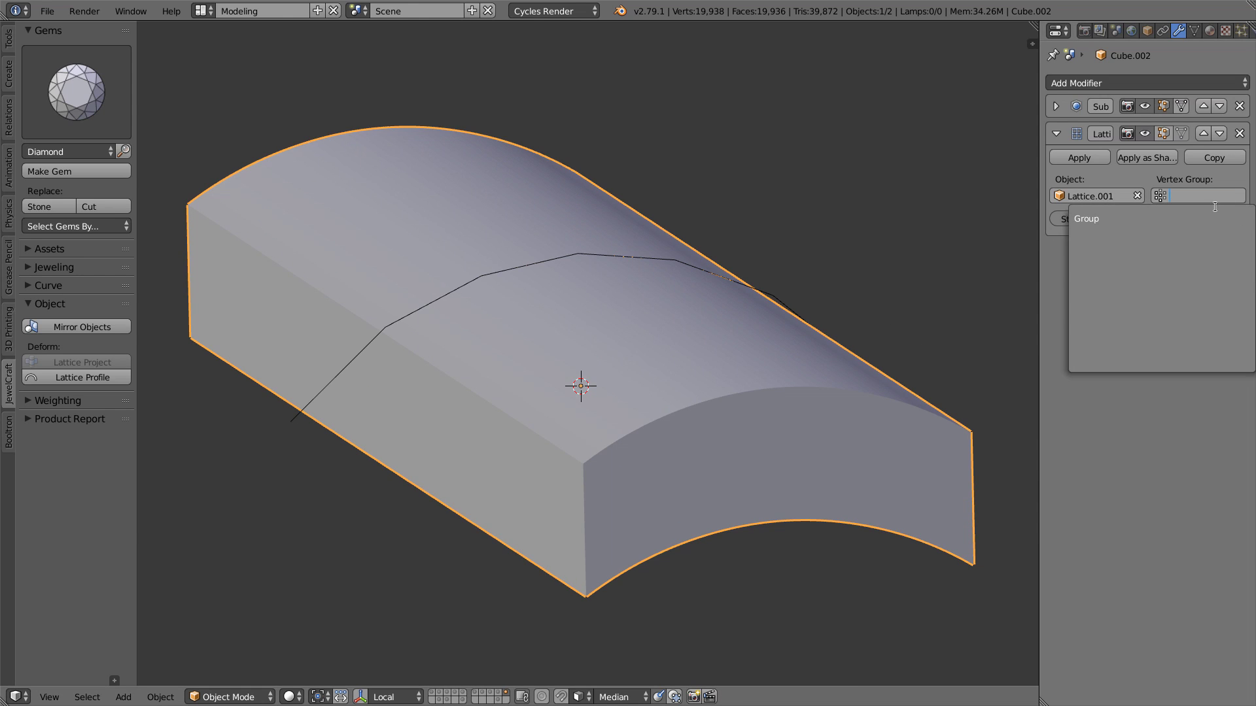
click(1213, 216)
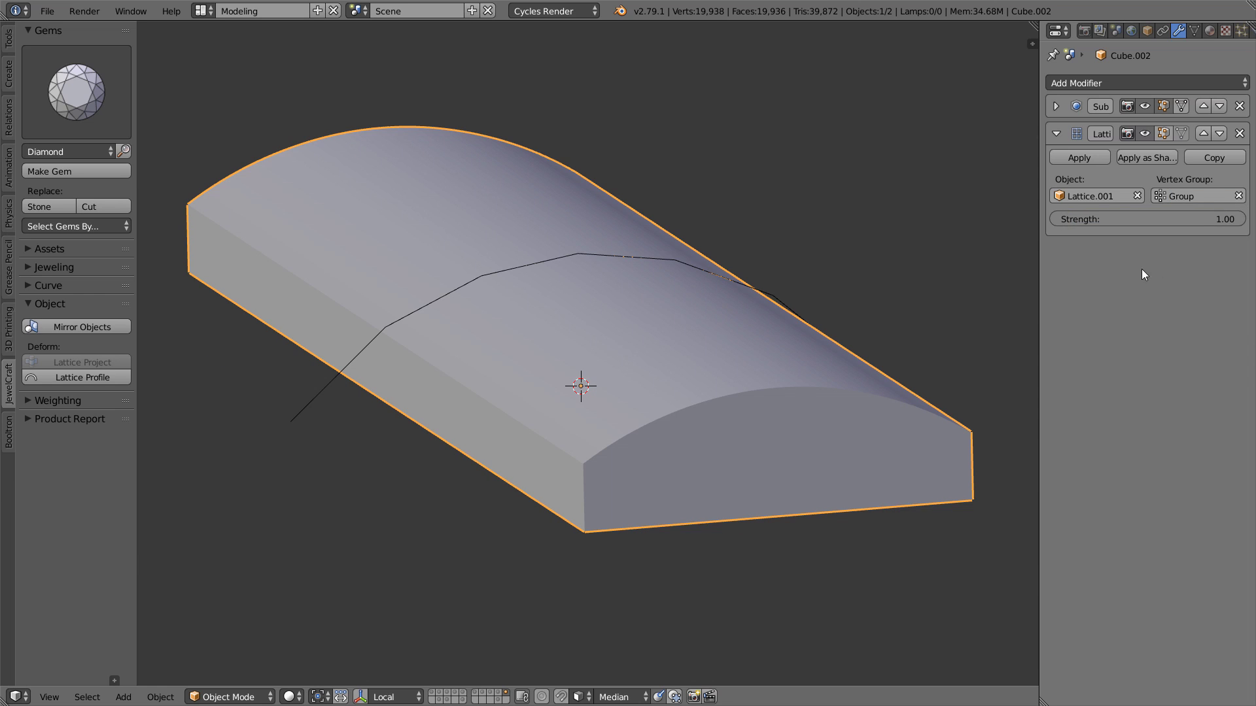
Step: Add a ring Size Curve and Stretch the profiled band around it into a closed ring
click(65, 289)
click(89, 325)
scroll(423, 388, down, 5)
right_click(547, 151)
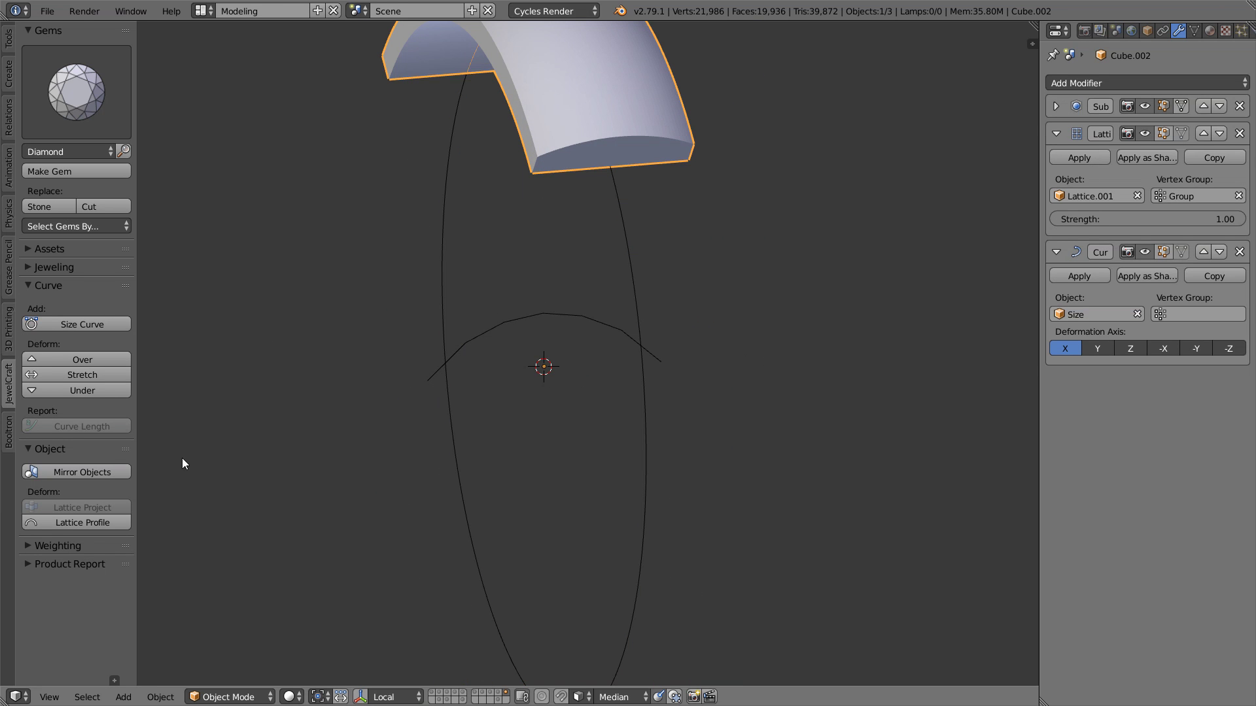
click(85, 376)
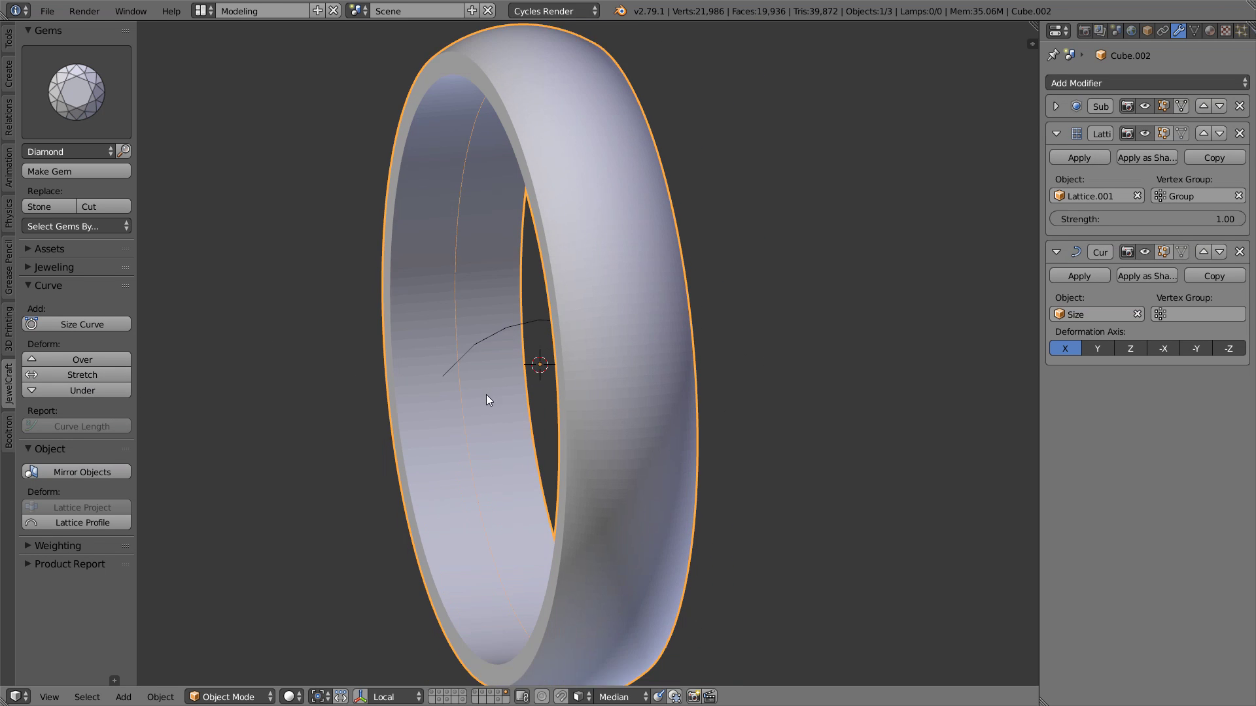
middle_drag(485, 395, 583, 395)
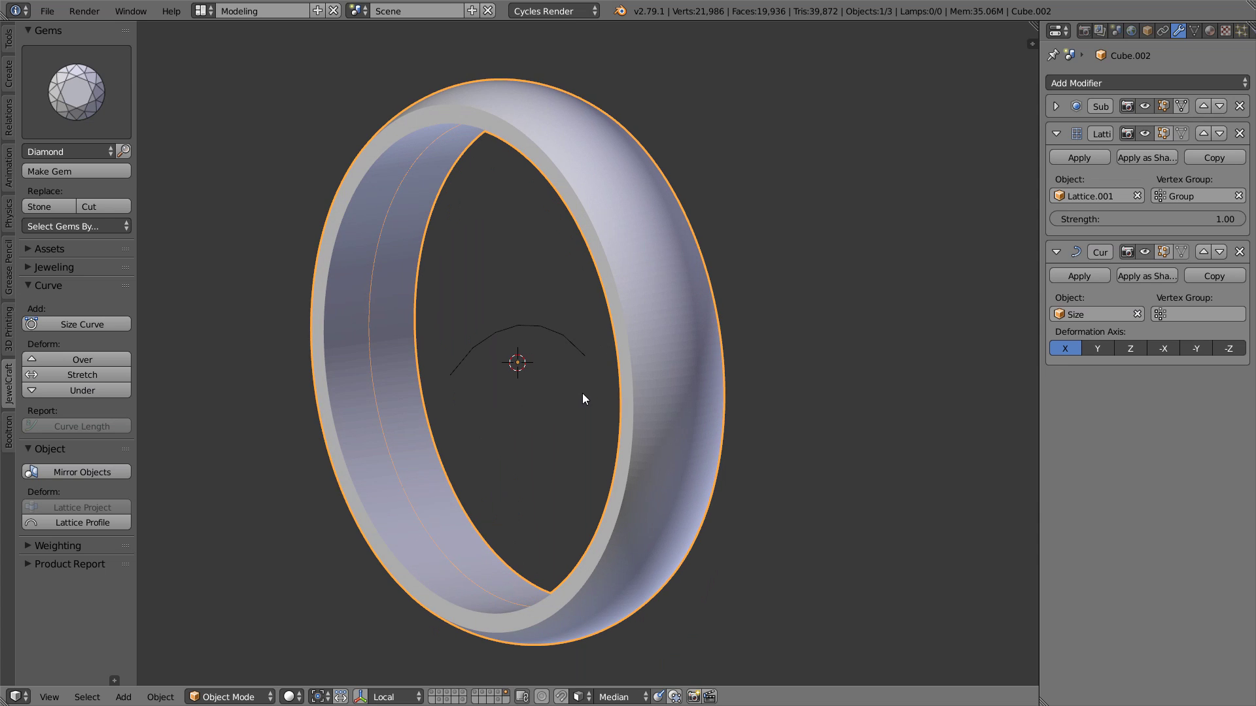